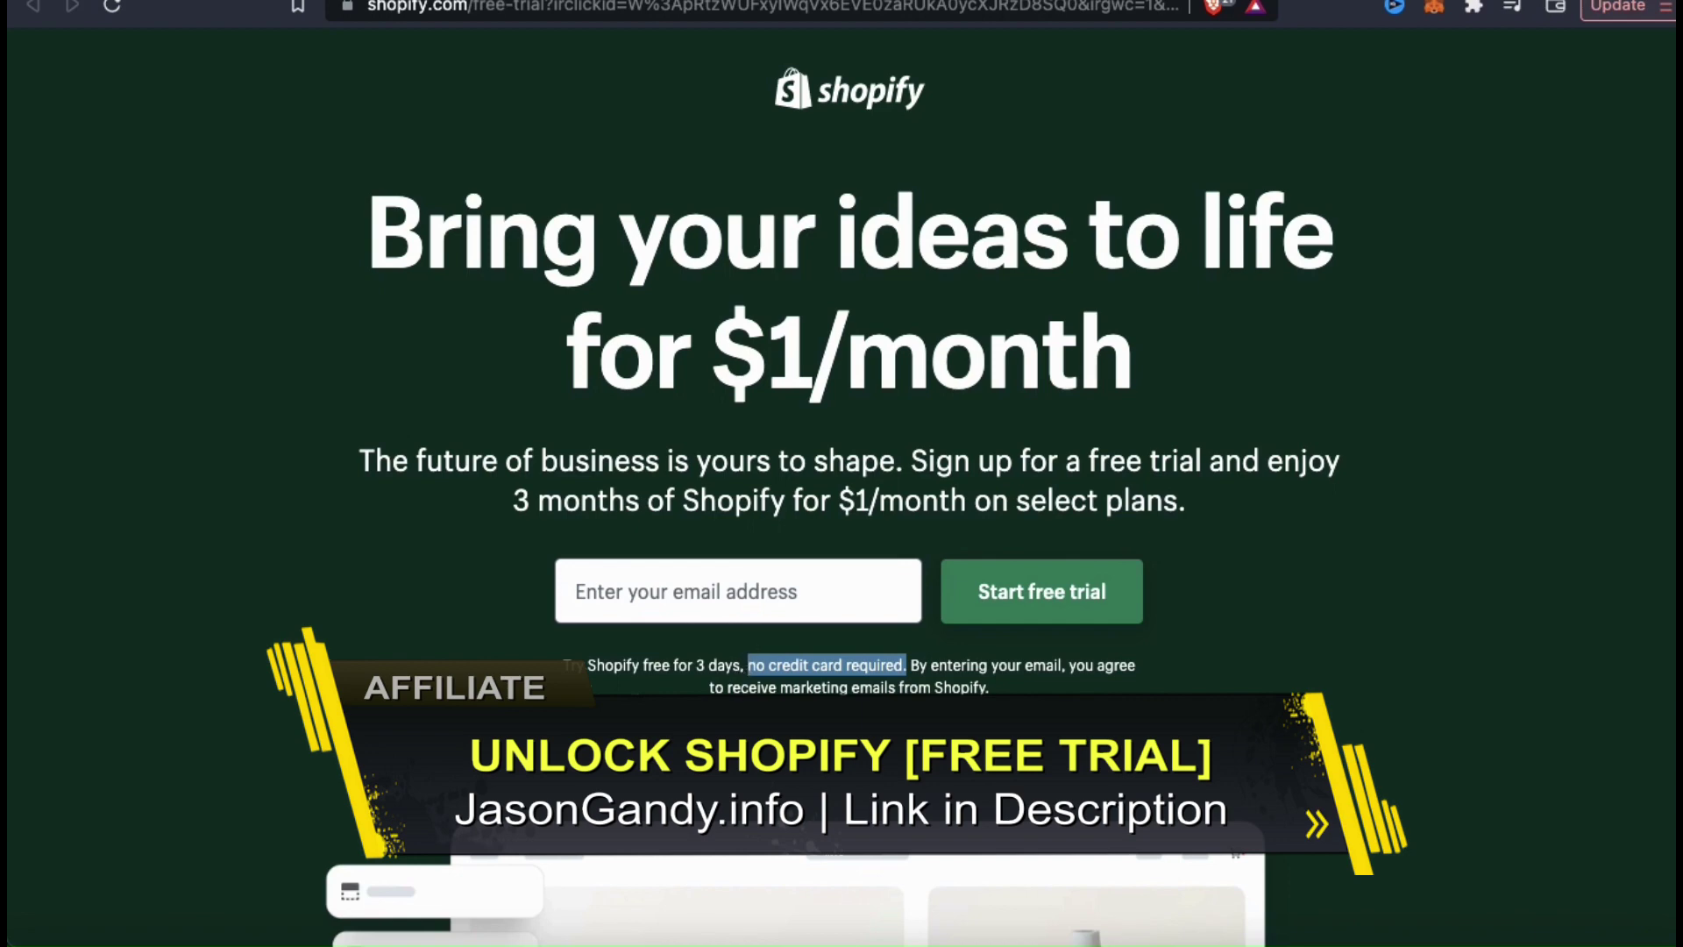
Step: Start the Shopify free trial signup, then head to the Shopify login
{"action": "left_click", "coordinate": [726, 725]}
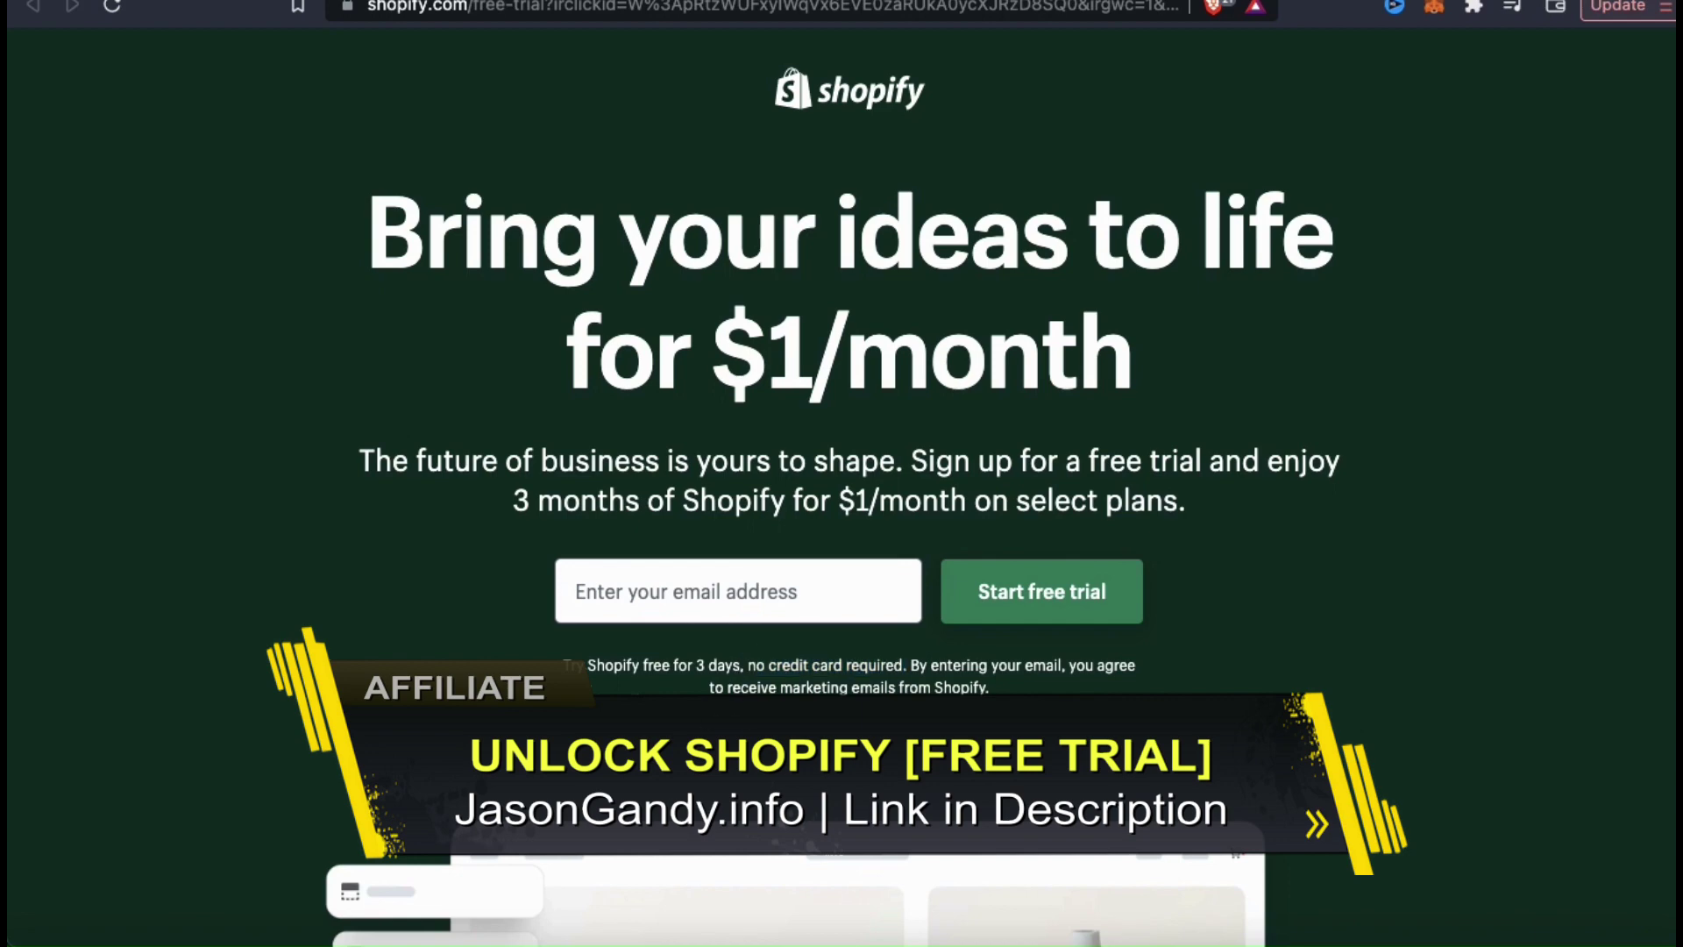
{"action": "left_click", "coordinate": [973, 579]}
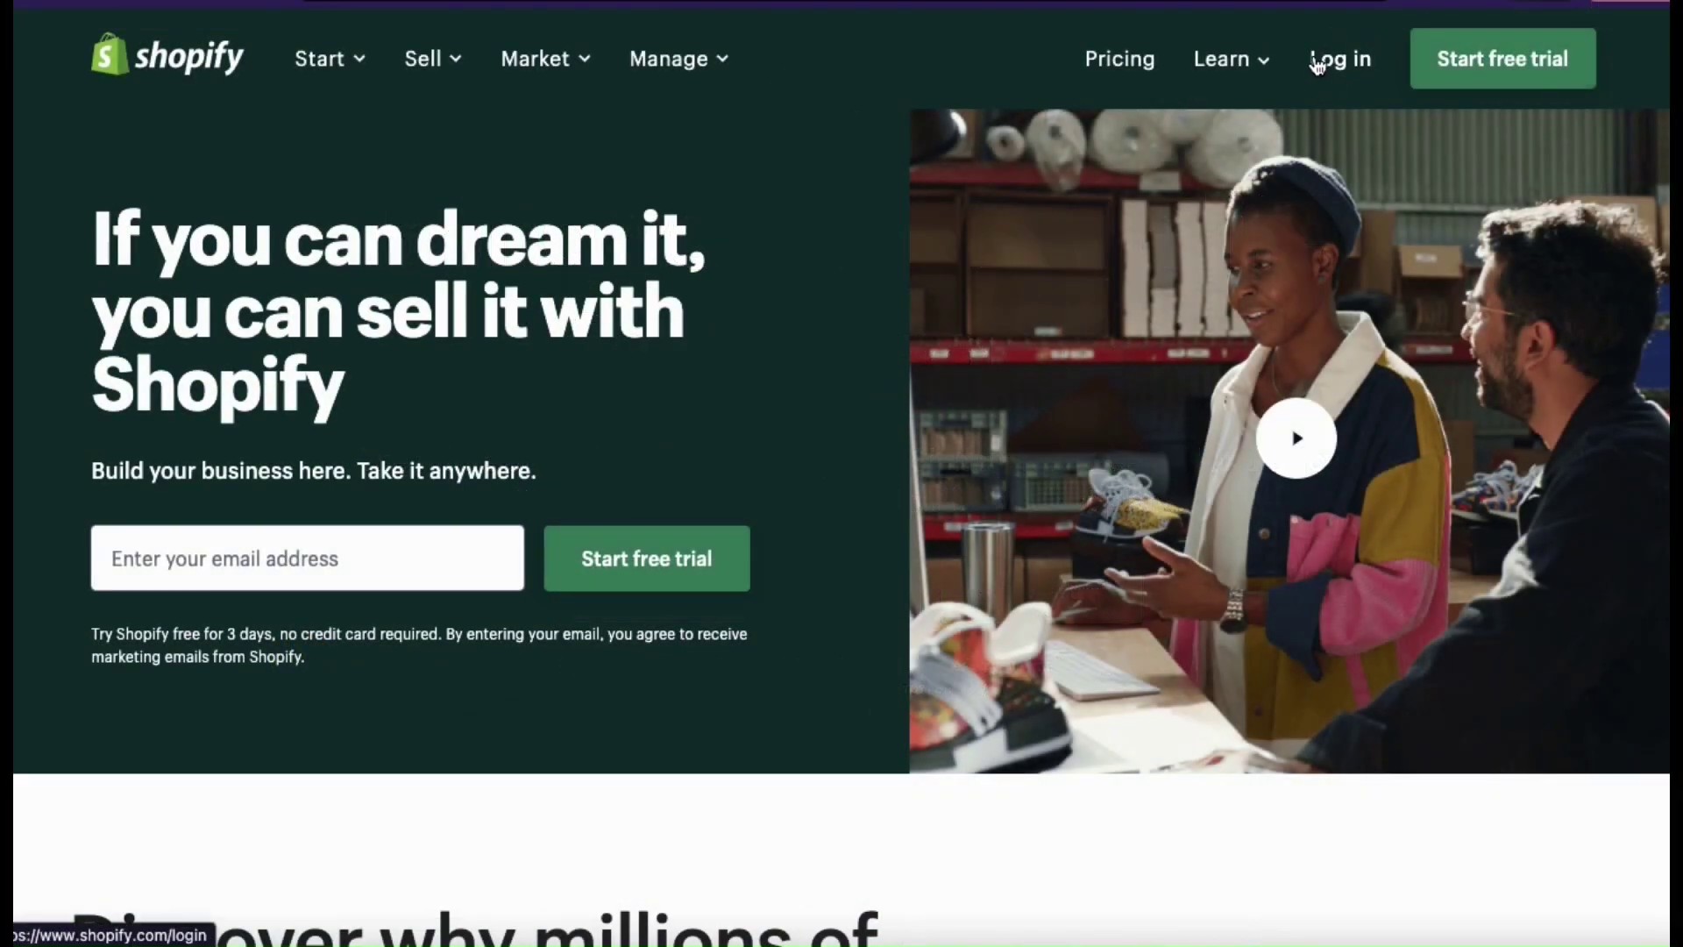
{"action": "left_click", "coordinate": [1346, 78]}
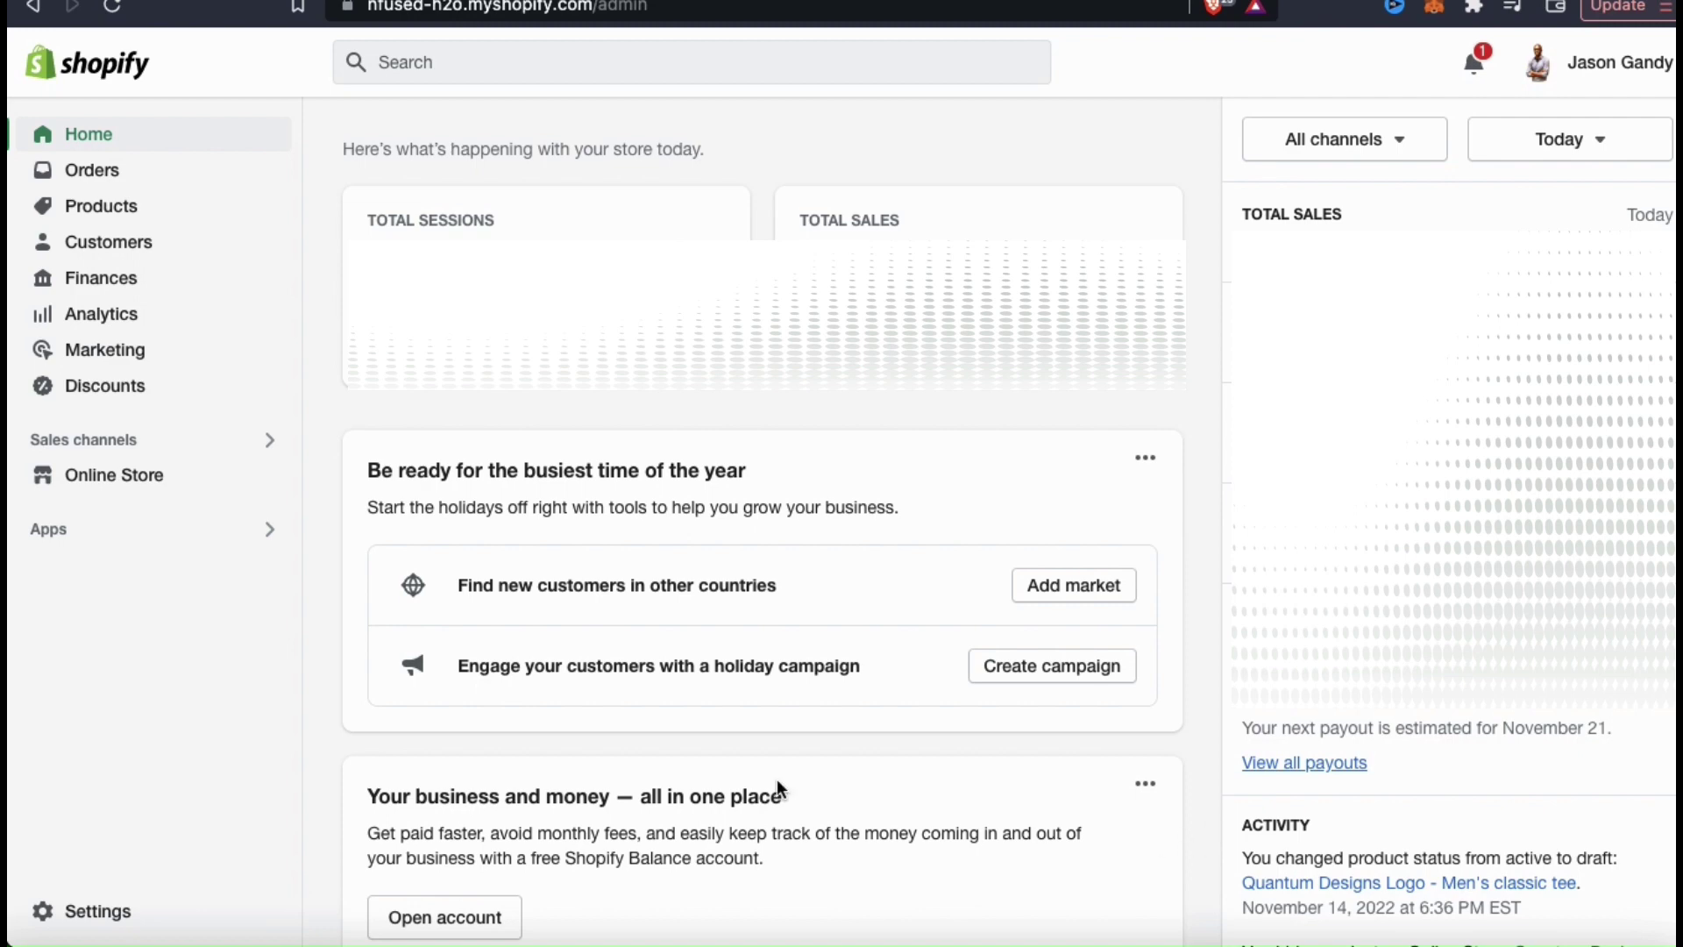
Step: Open Online Store in the admin sidebar to show the Themes page with Minimal current
{"action": "left_click", "coordinate": [182, 479]}
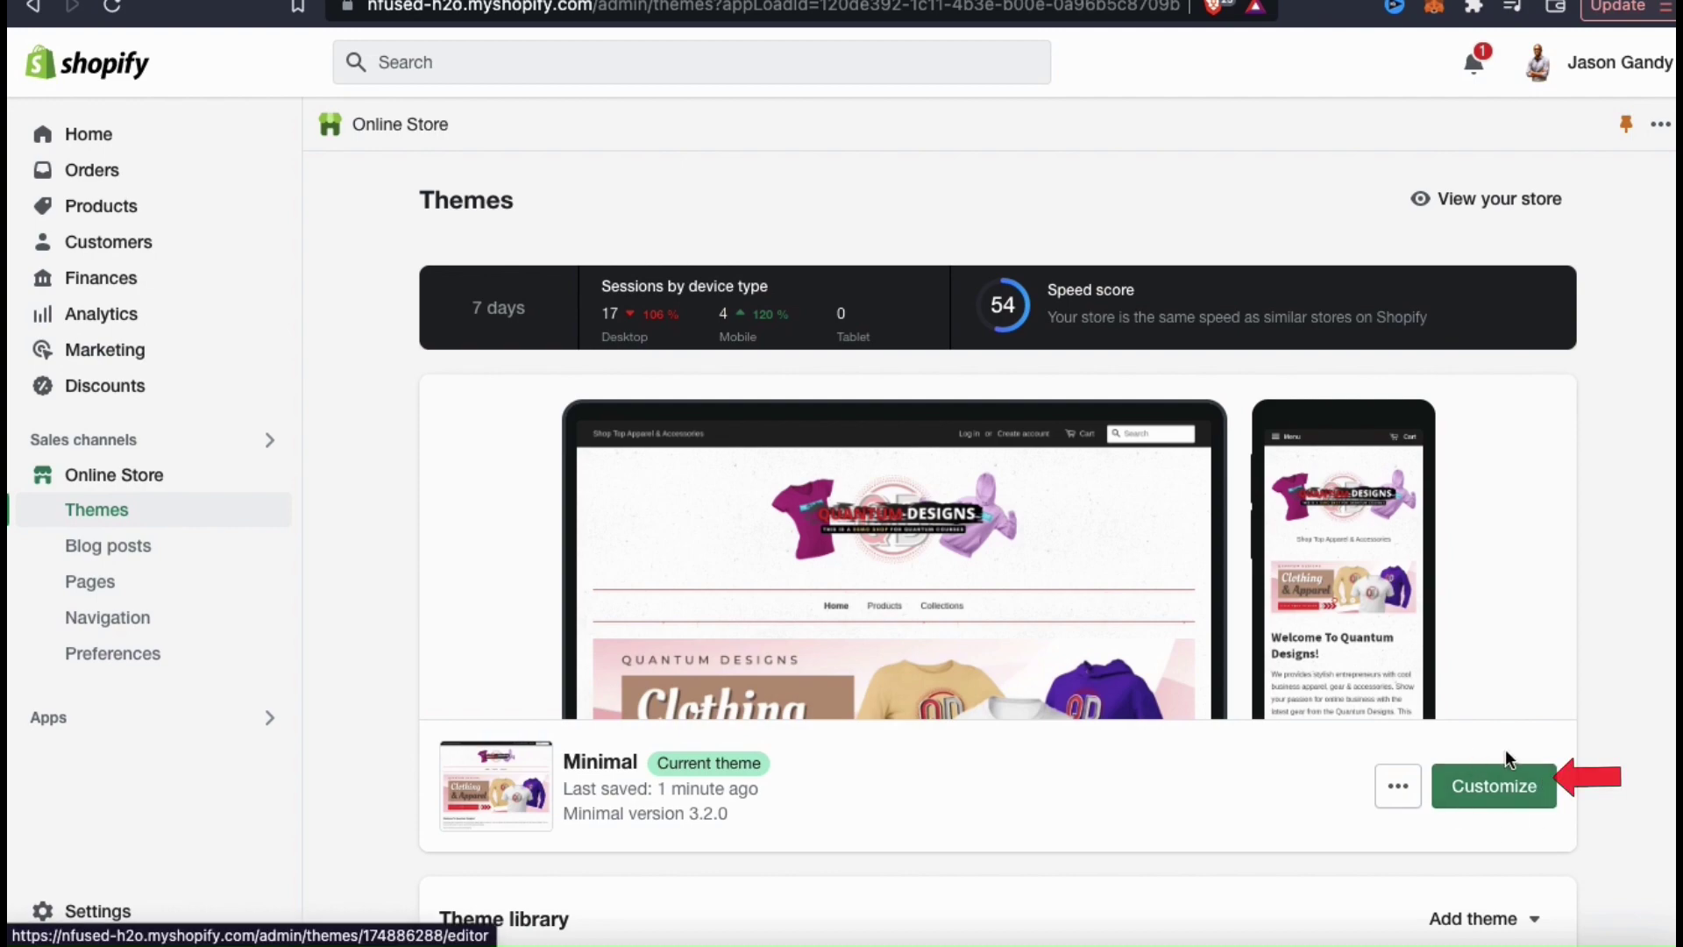
Step: Customize the Minimal theme and scroll through its home page preview
{"action": "left_click", "coordinate": [1494, 793]}
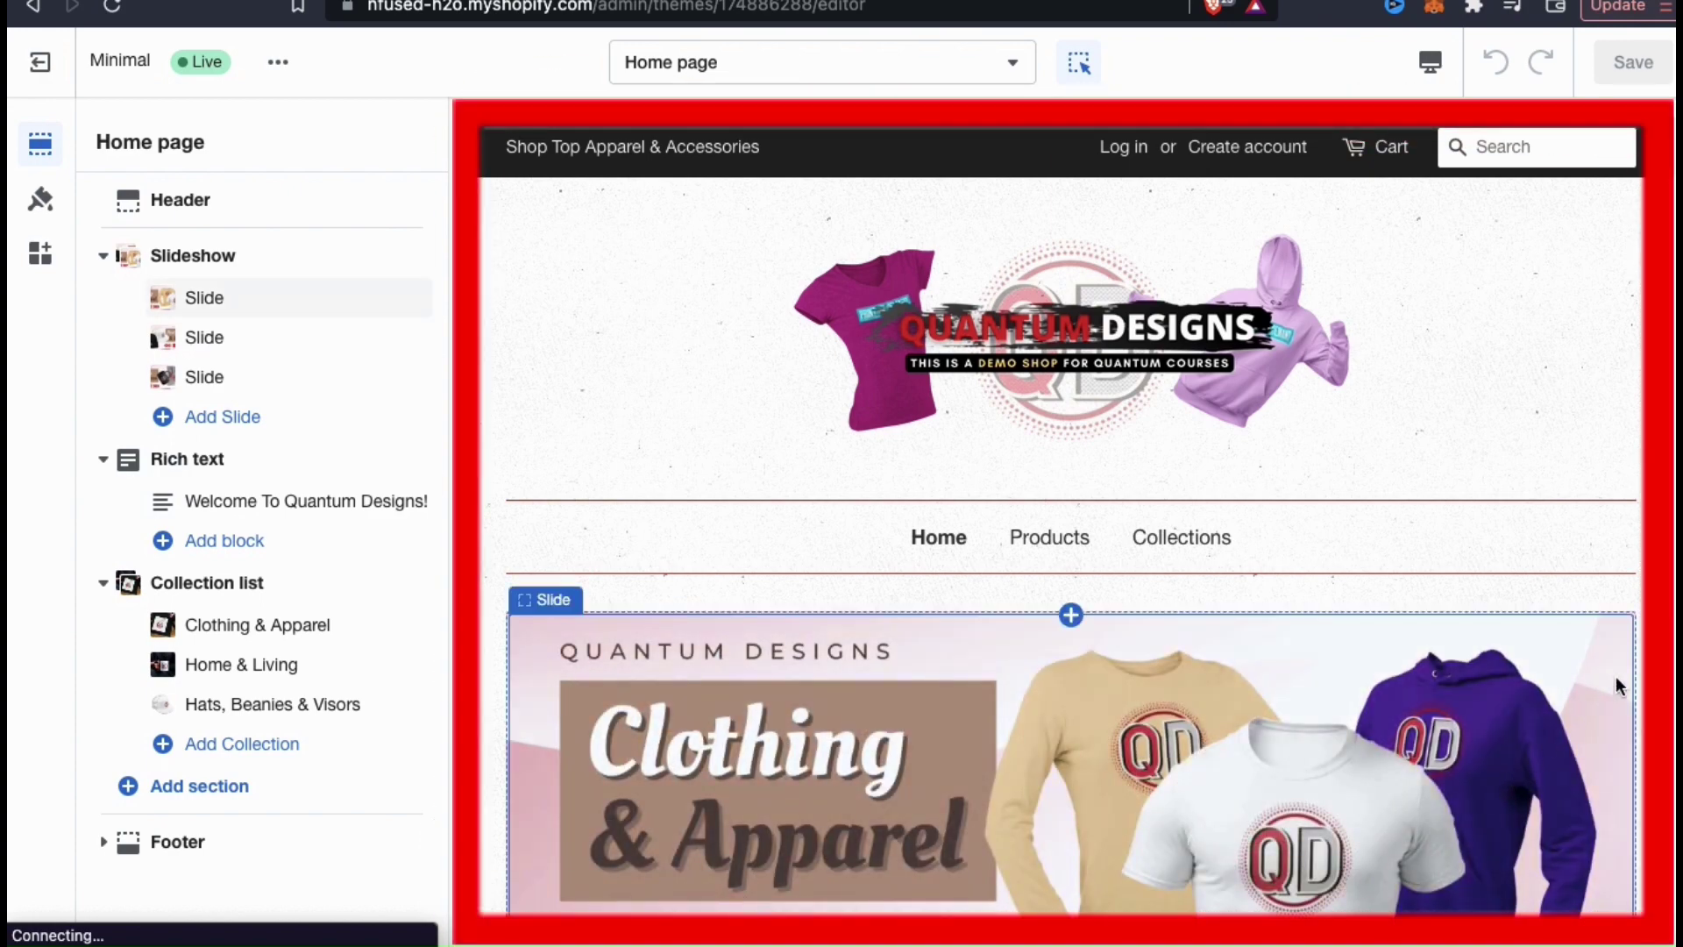
{"action": "scroll", "coordinate": [1659, 656], "scroll_direction": "down", "scroll_amount": 2}
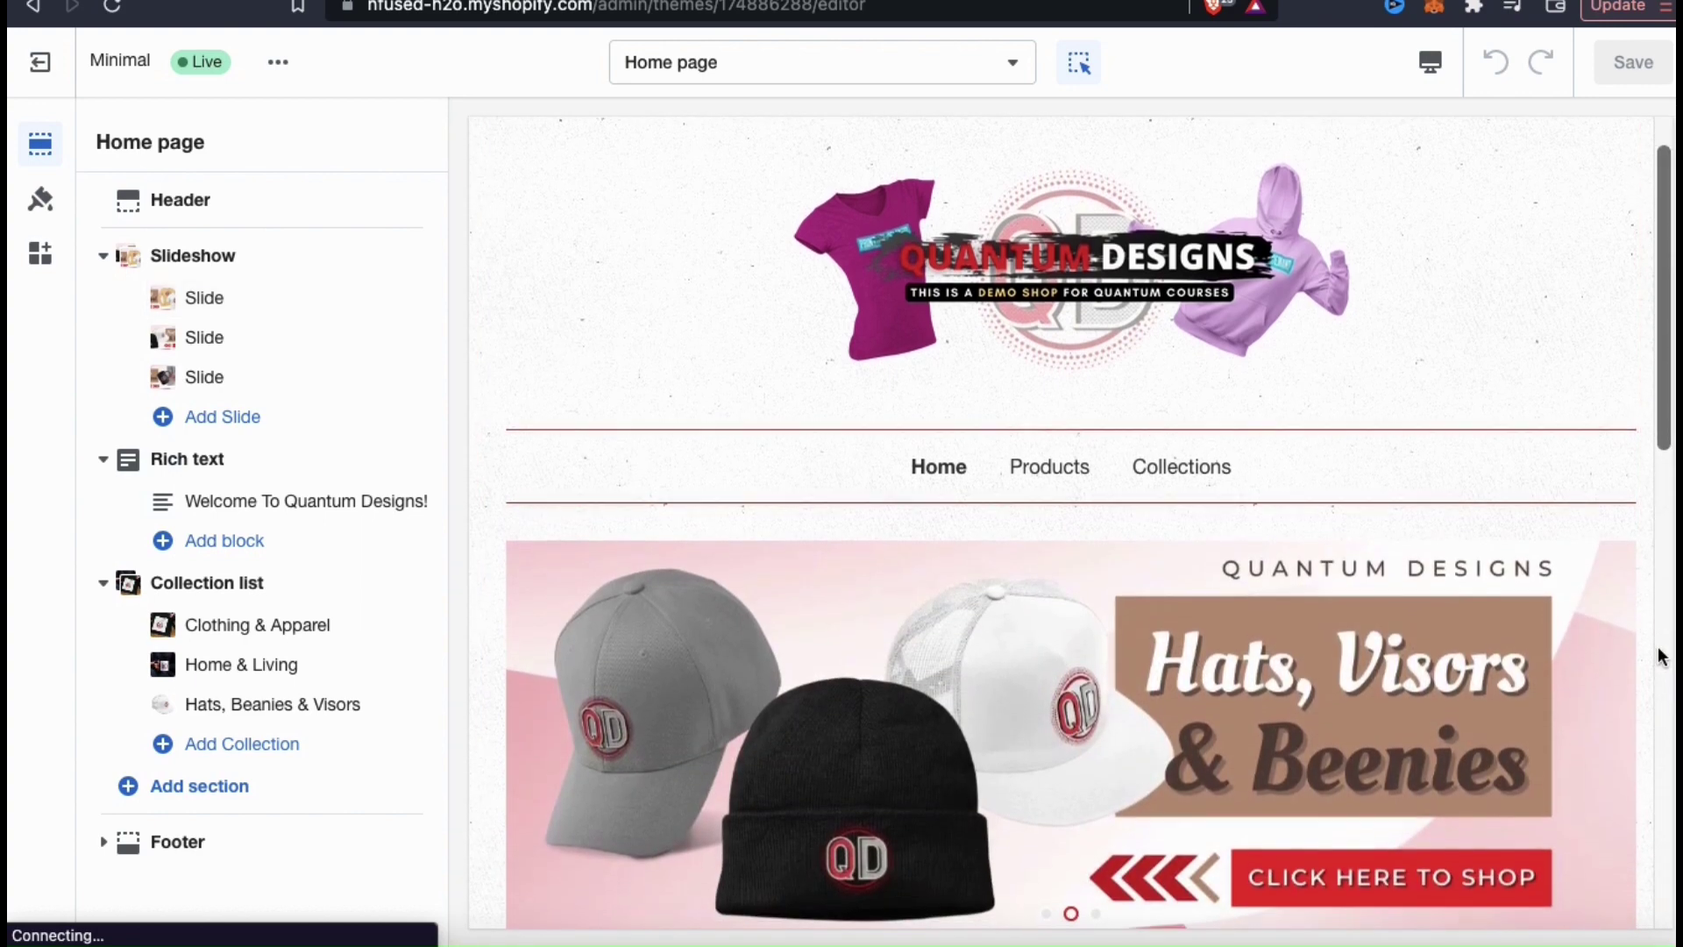
{"action": "scroll", "coordinate": [1658, 656], "scroll_direction": "down", "scroll_amount": 4}
{"action": "scroll", "coordinate": [1658, 656], "scroll_direction": "down", "scroll_amount": 3}
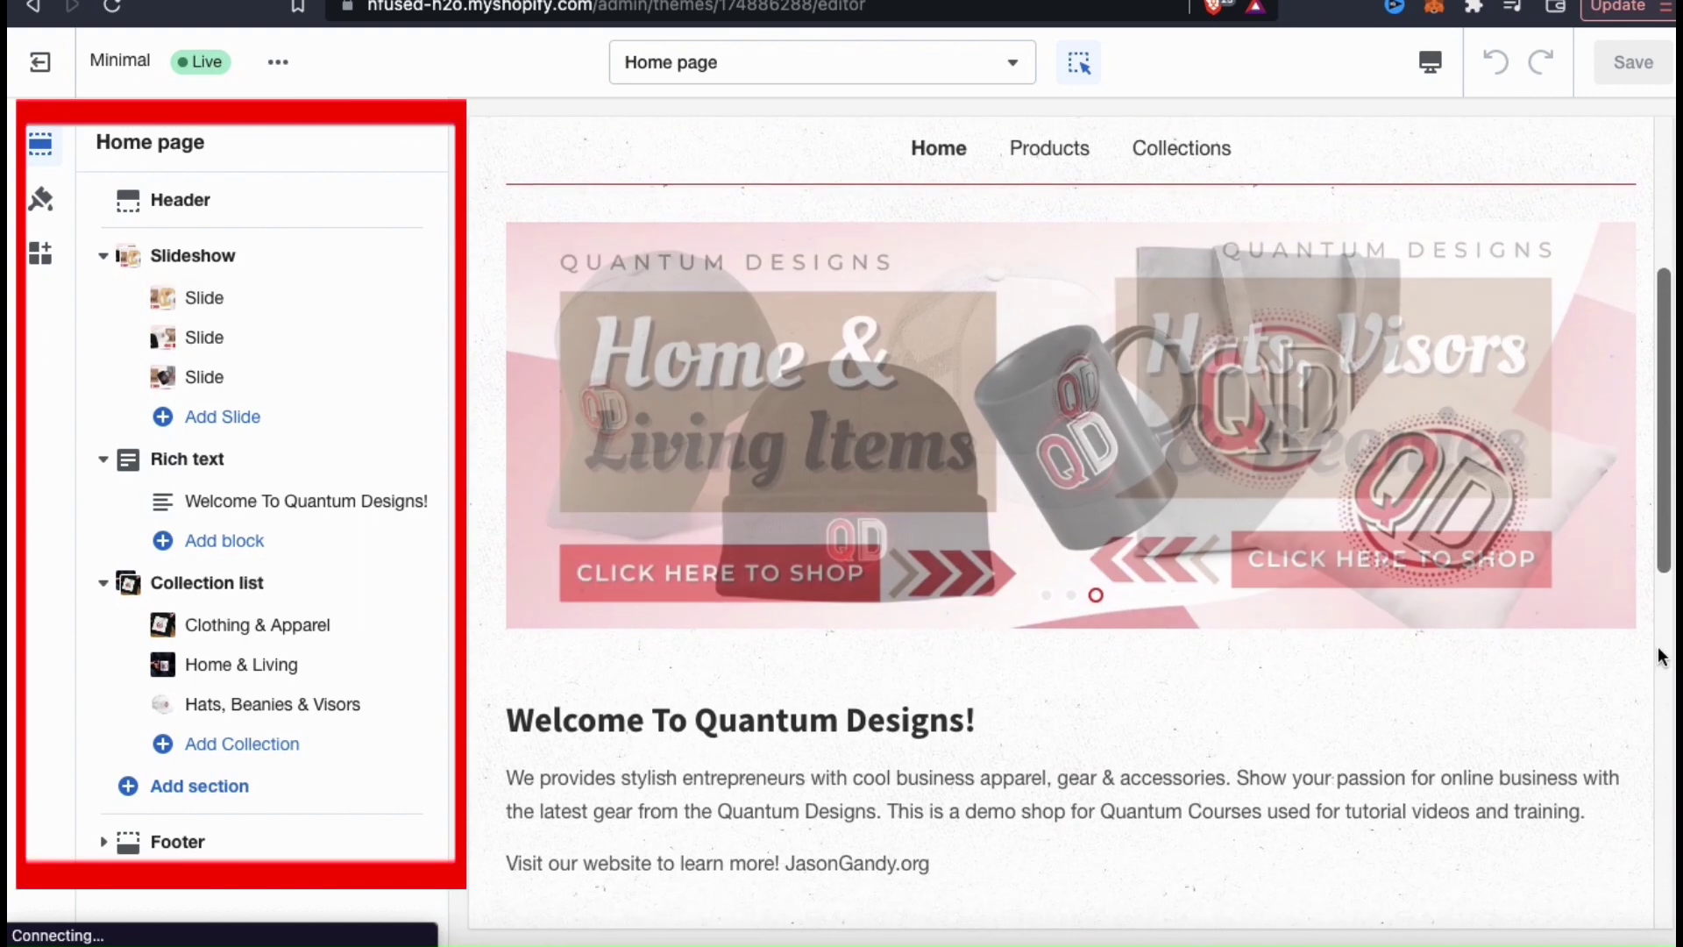
{"action": "scroll", "coordinate": [1658, 655], "scroll_direction": "down", "scroll_amount": 1}
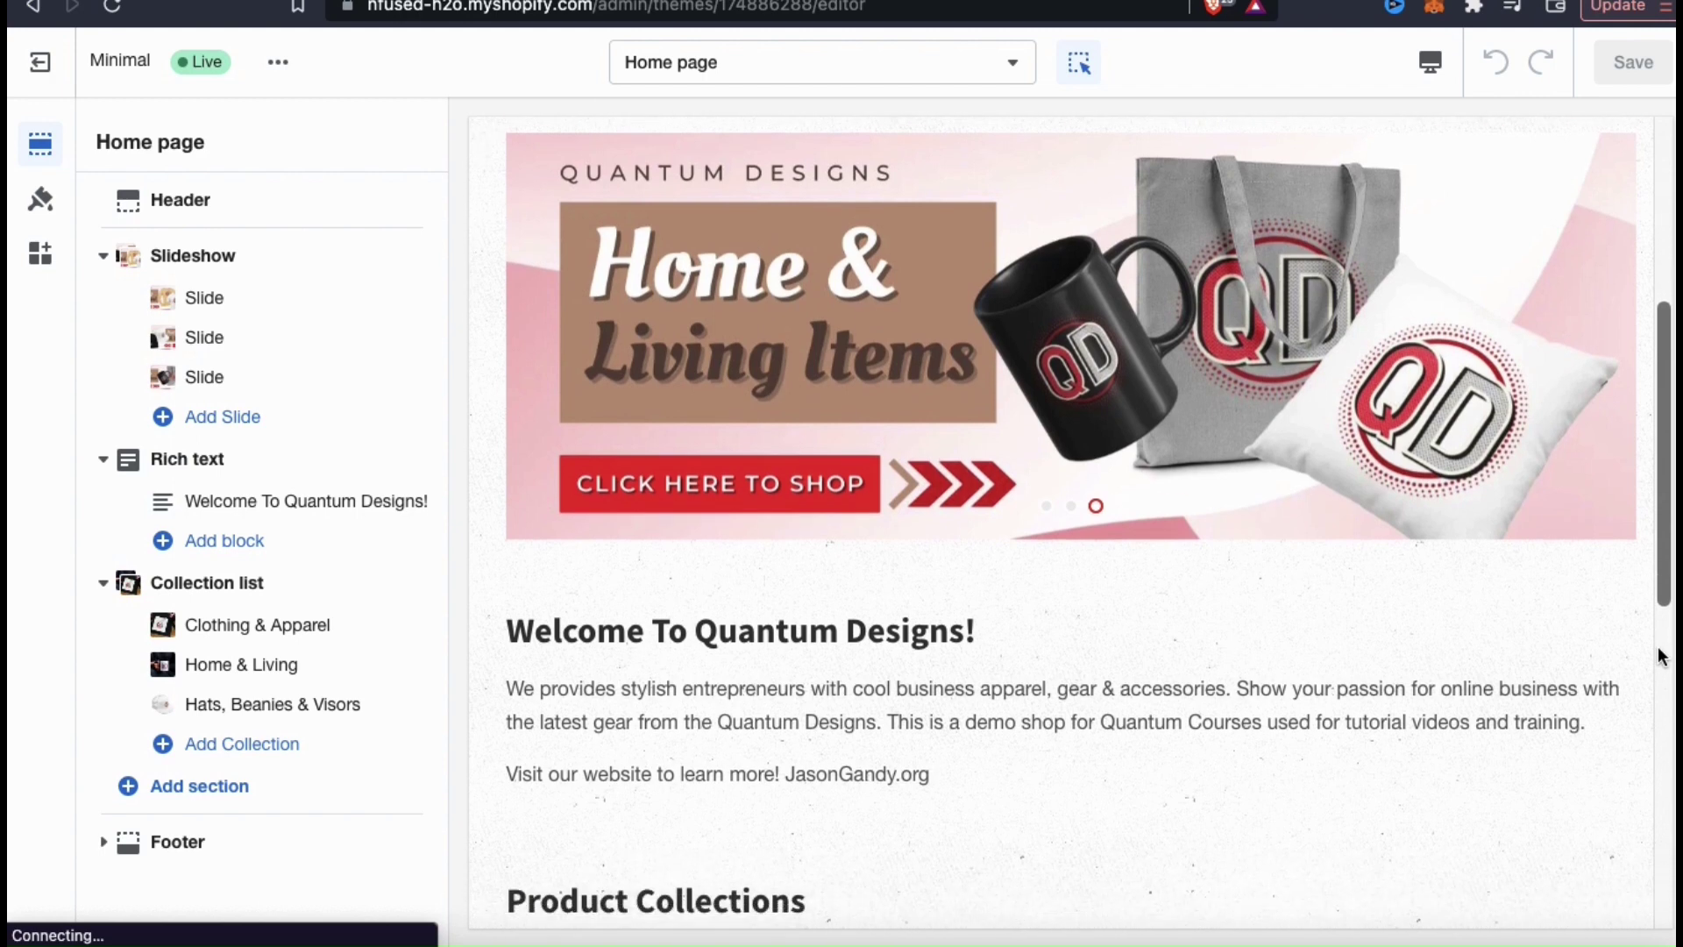
{"action": "scroll", "coordinate": [1658, 655], "scroll_direction": "down", "scroll_amount": 2}
{"action": "scroll", "coordinate": [1658, 656], "scroll_direction": "down", "scroll_amount": 2}
{"action": "scroll", "coordinate": [1658, 655], "scroll_direction": "down", "scroll_amount": 1}
{"action": "scroll", "coordinate": [1658, 656], "scroll_direction": "down", "scroll_amount": 1}
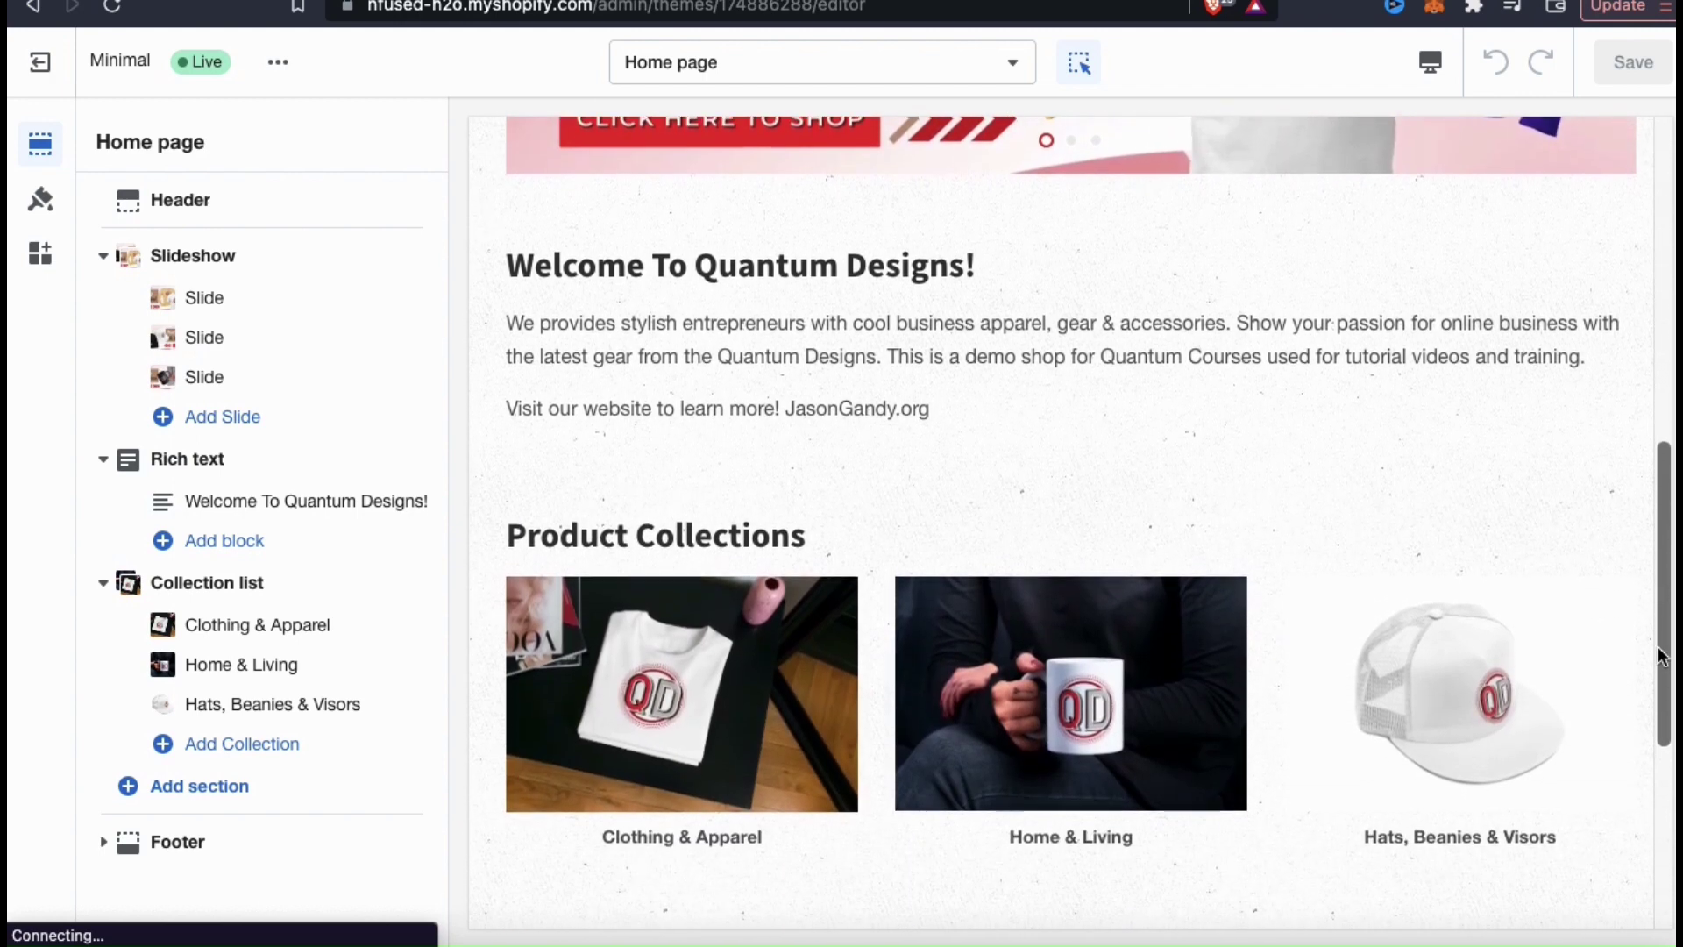
{"action": "scroll", "coordinate": [1658, 656], "scroll_direction": "down", "scroll_amount": 1}
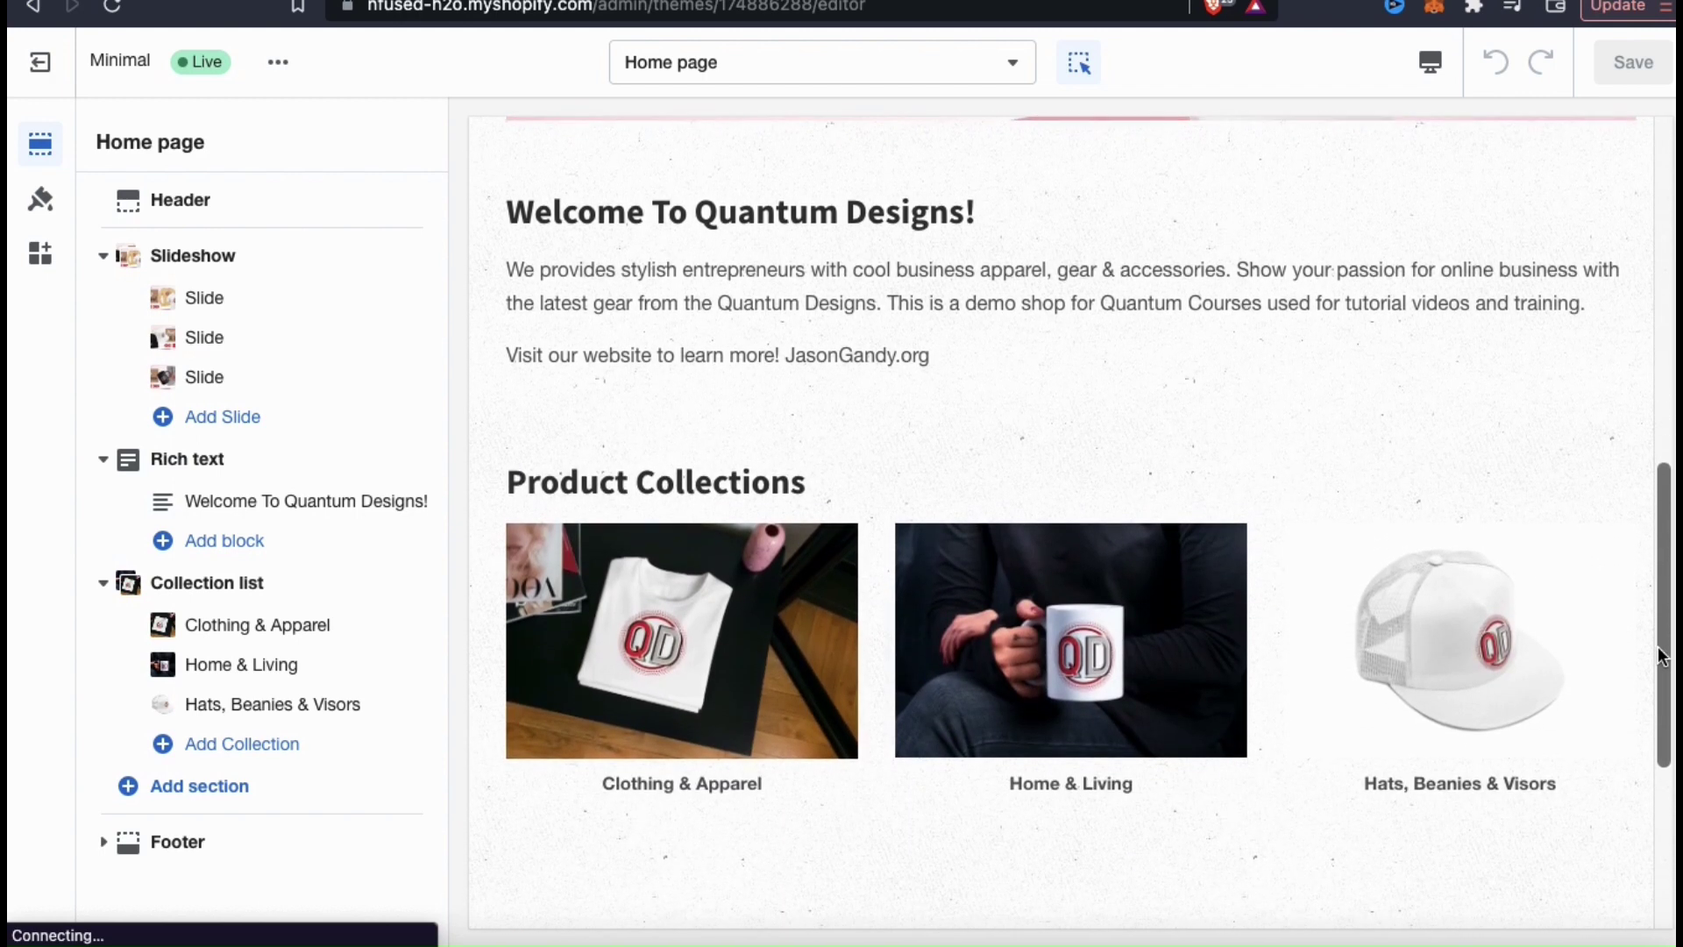
{"action": "scroll", "coordinate": [1658, 655], "scroll_direction": "down", "scroll_amount": 1}
{"action": "scroll", "coordinate": [1658, 656], "scroll_direction": "down", "scroll_amount": 1}
{"action": "scroll", "coordinate": [1659, 655], "scroll_direction": "down", "scroll_amount": 2}
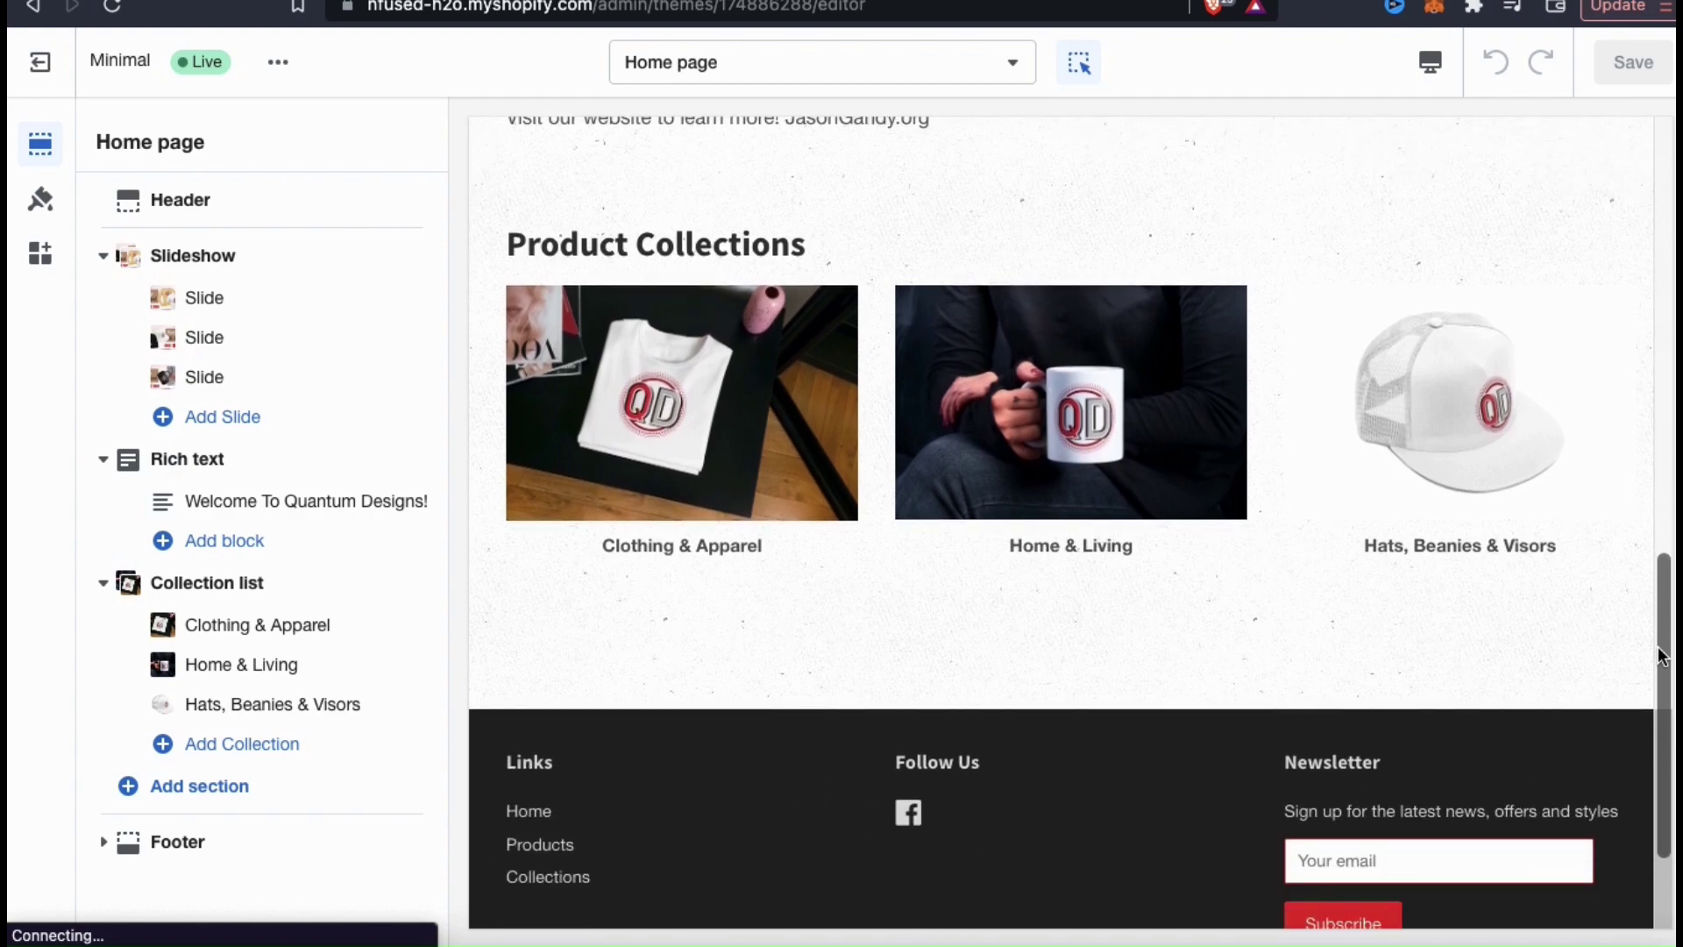
{"action": "scroll", "coordinate": [1658, 656], "scroll_direction": "down", "scroll_amount": 1}
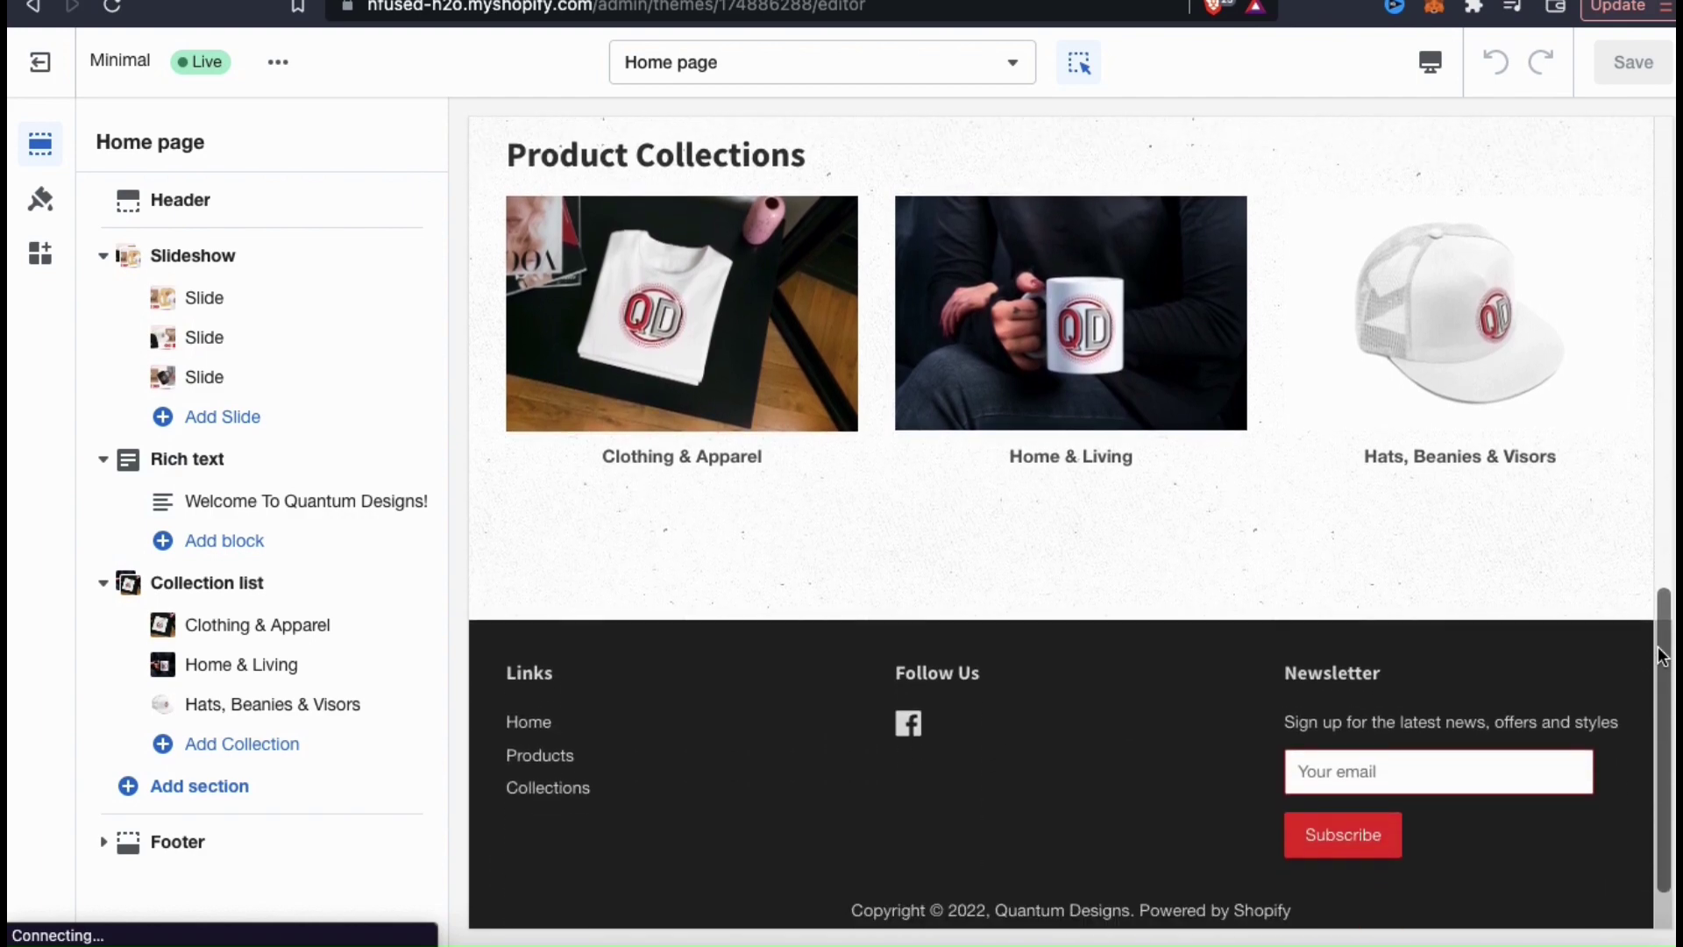
{"action": "scroll", "coordinate": [1658, 655], "scroll_direction": "up", "scroll_amount": 5}
{"action": "scroll", "coordinate": [1658, 655], "scroll_direction": "up", "scroll_amount": 5}
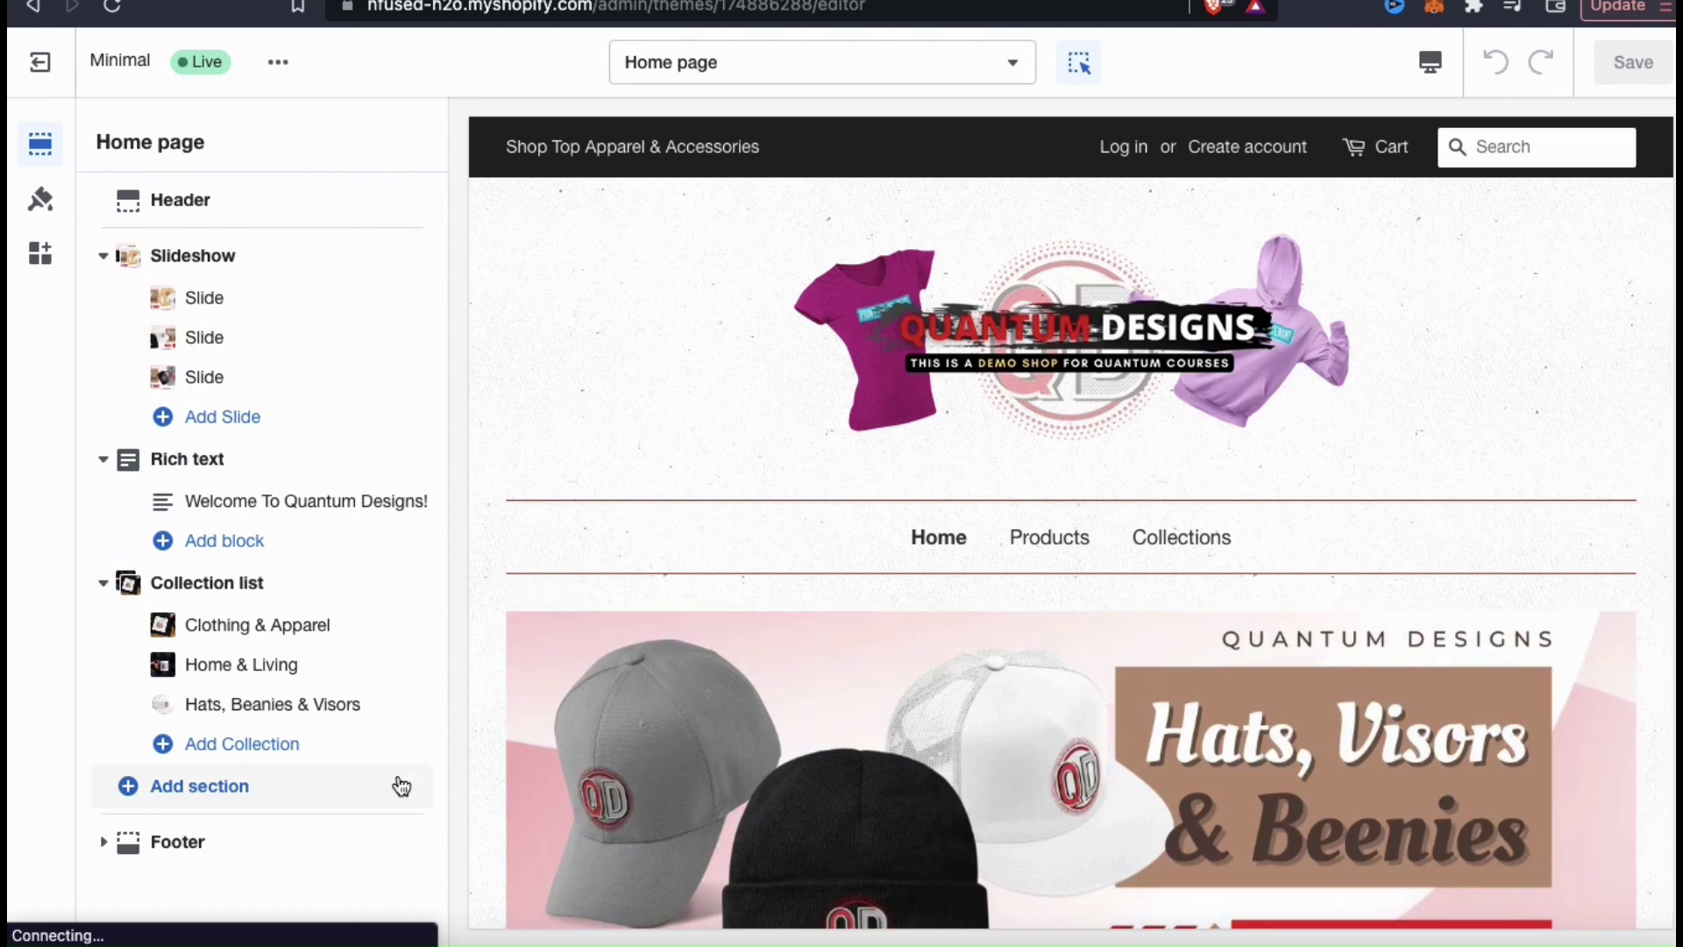
Step: Insert a 'Video with text' section on the home page below the collections
{"action": "left_click", "coordinate": [178, 793]}
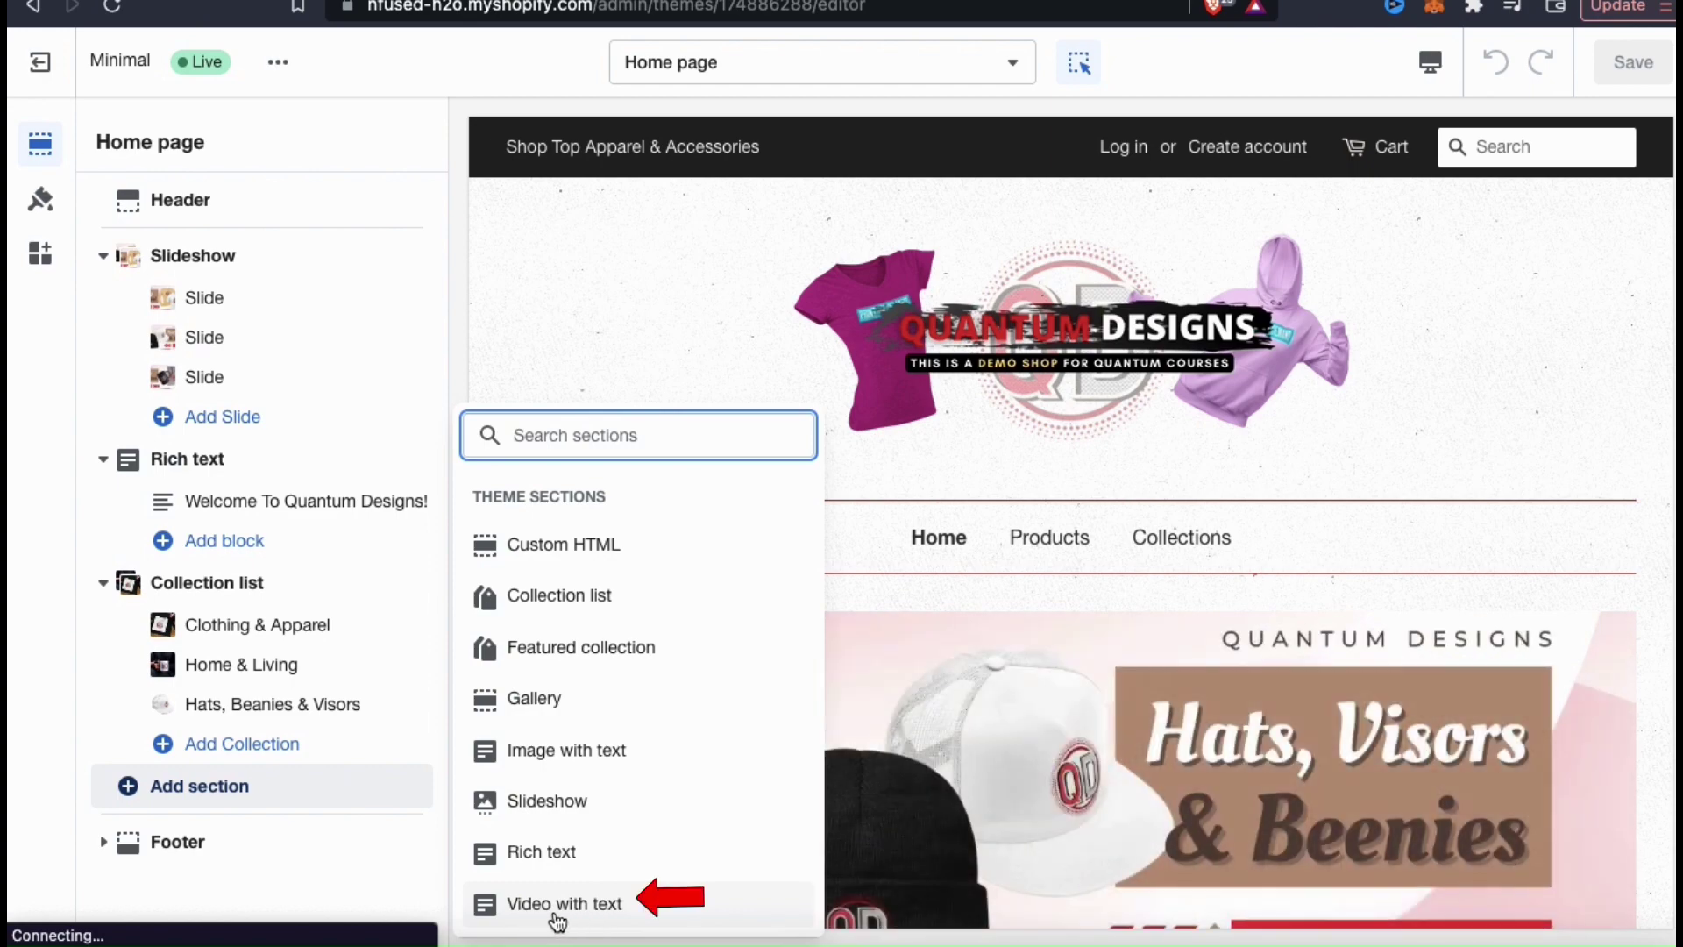
{"action": "left_click", "coordinate": [556, 912]}
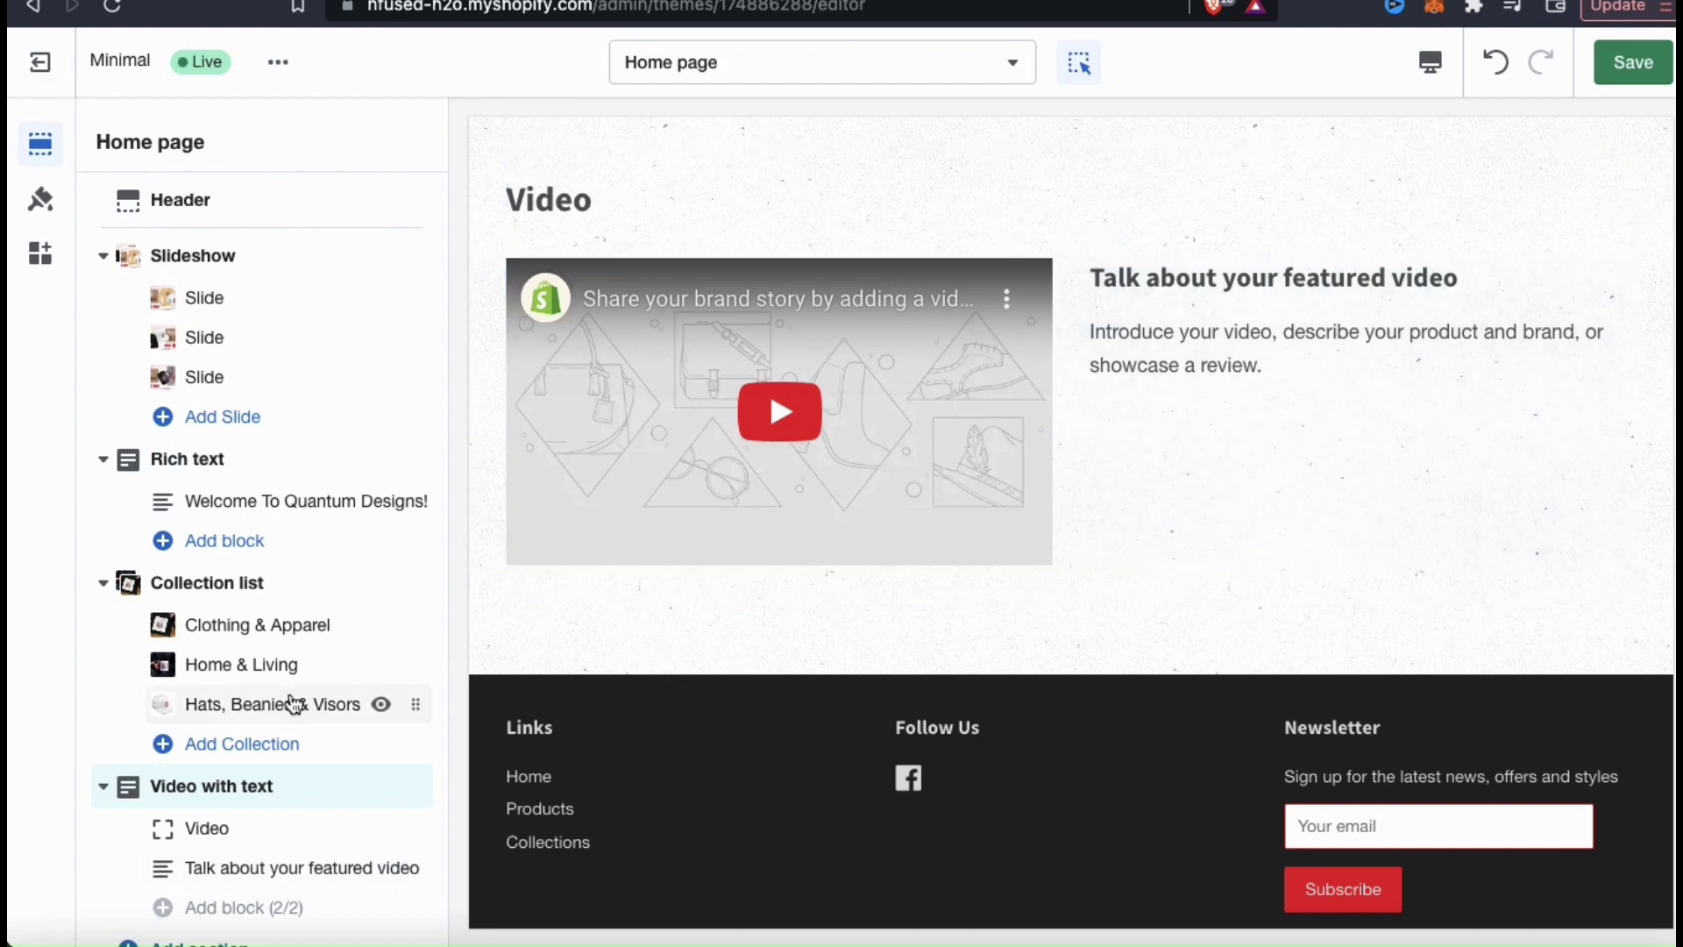
{"action": "scroll", "coordinate": [292, 702], "scroll_direction": "down", "scroll_amount": 2}
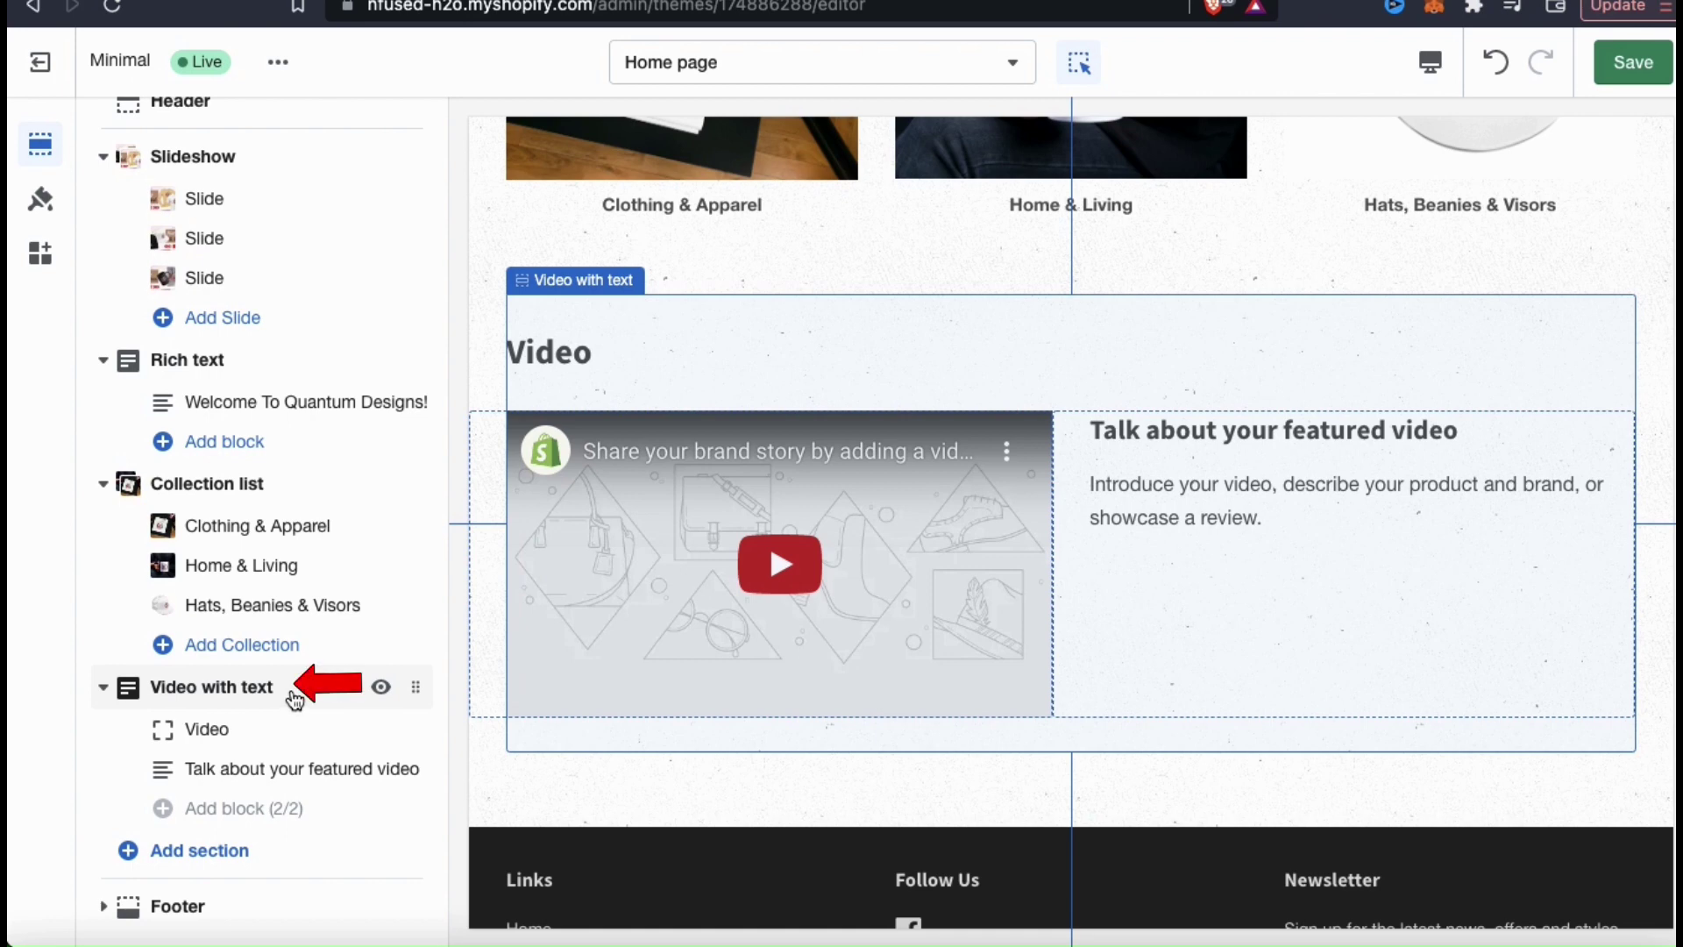
Step: Replace the 'Video' heading with 'Your Source For Stylish Products' and save the theme
{"action": "left_click", "coordinate": [263, 687]}
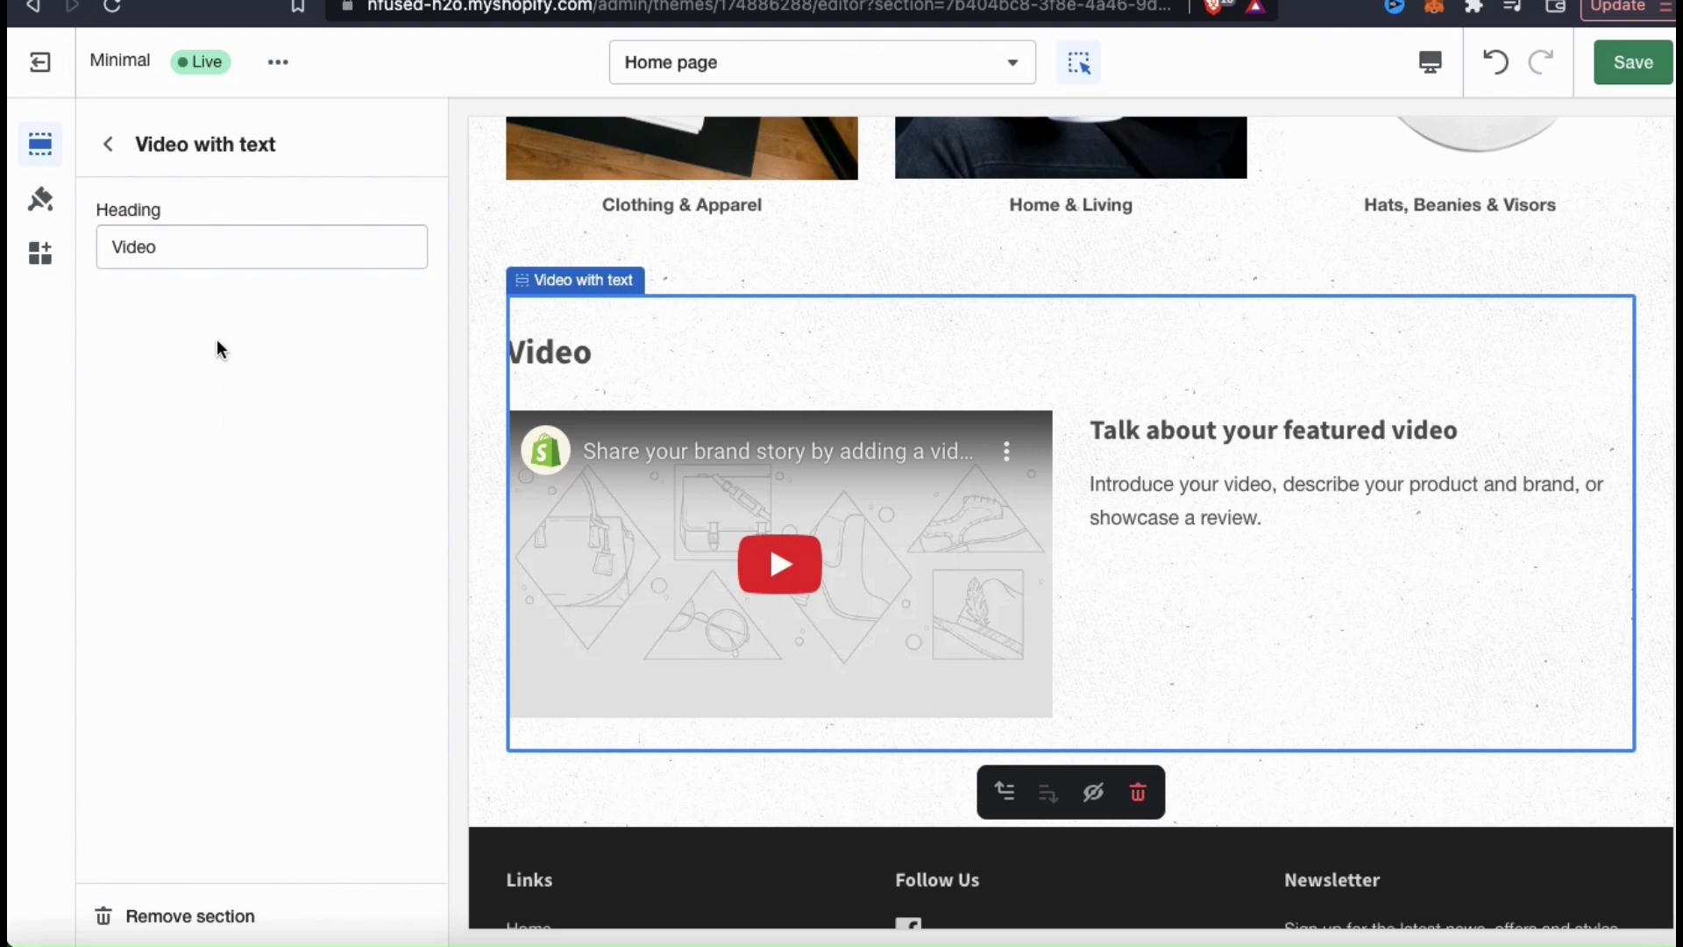
{"action": "double_click", "coordinate": [199, 251]}
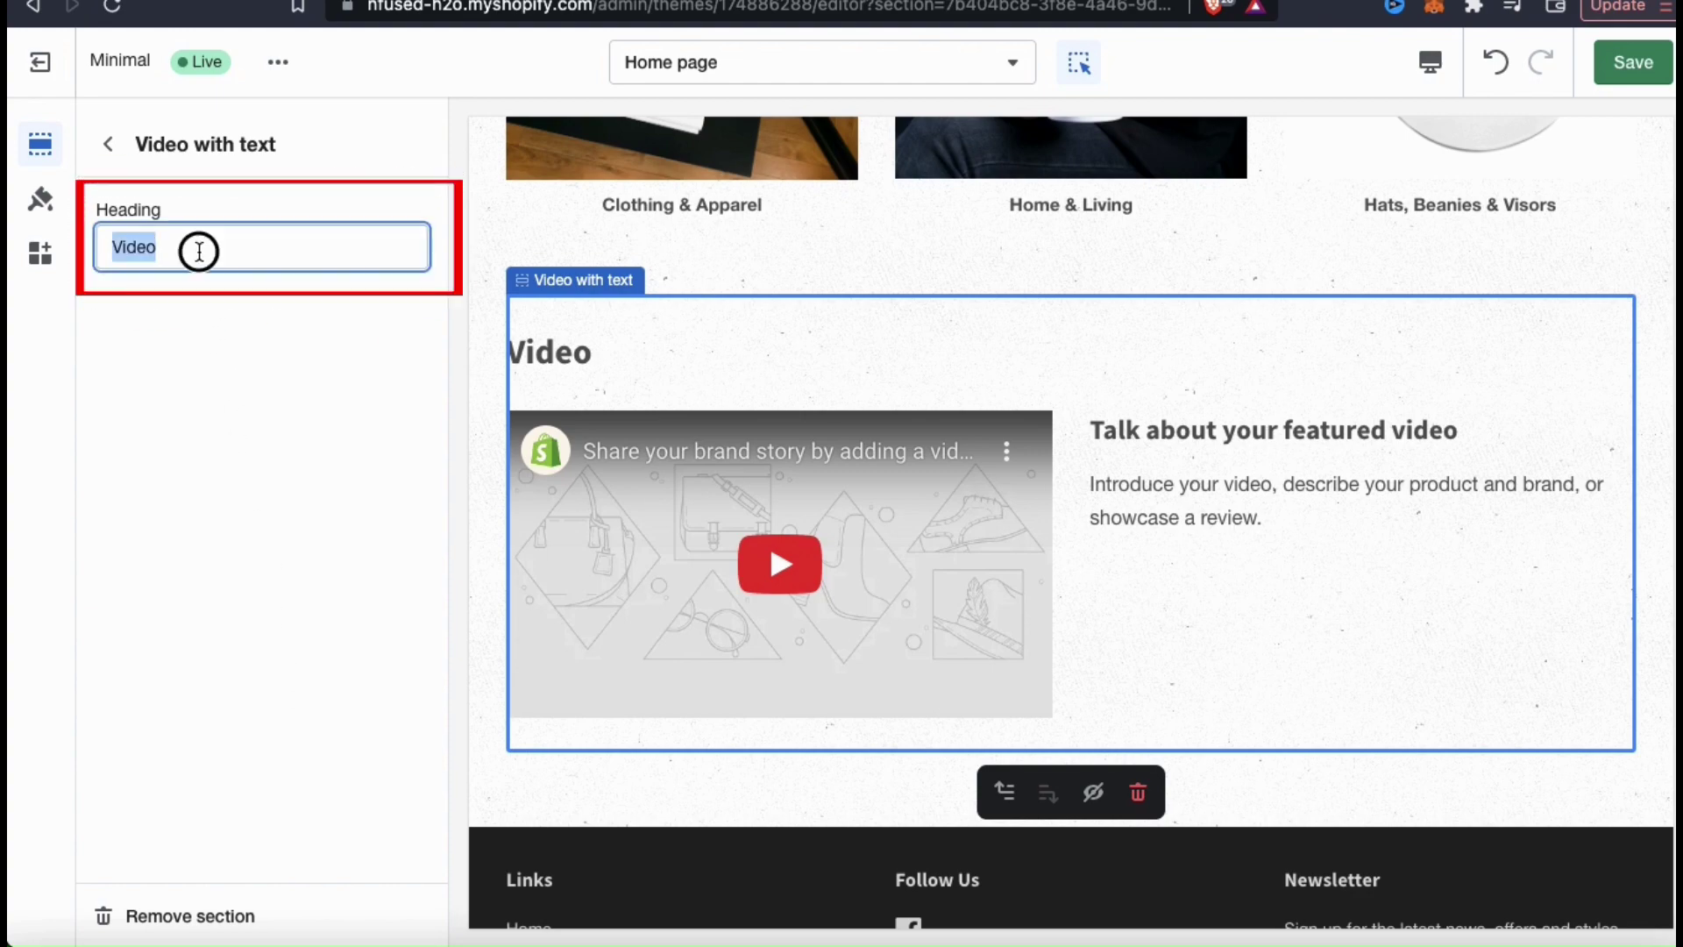
{"action": "type", "text": "Your Source For Stylish Pro"}
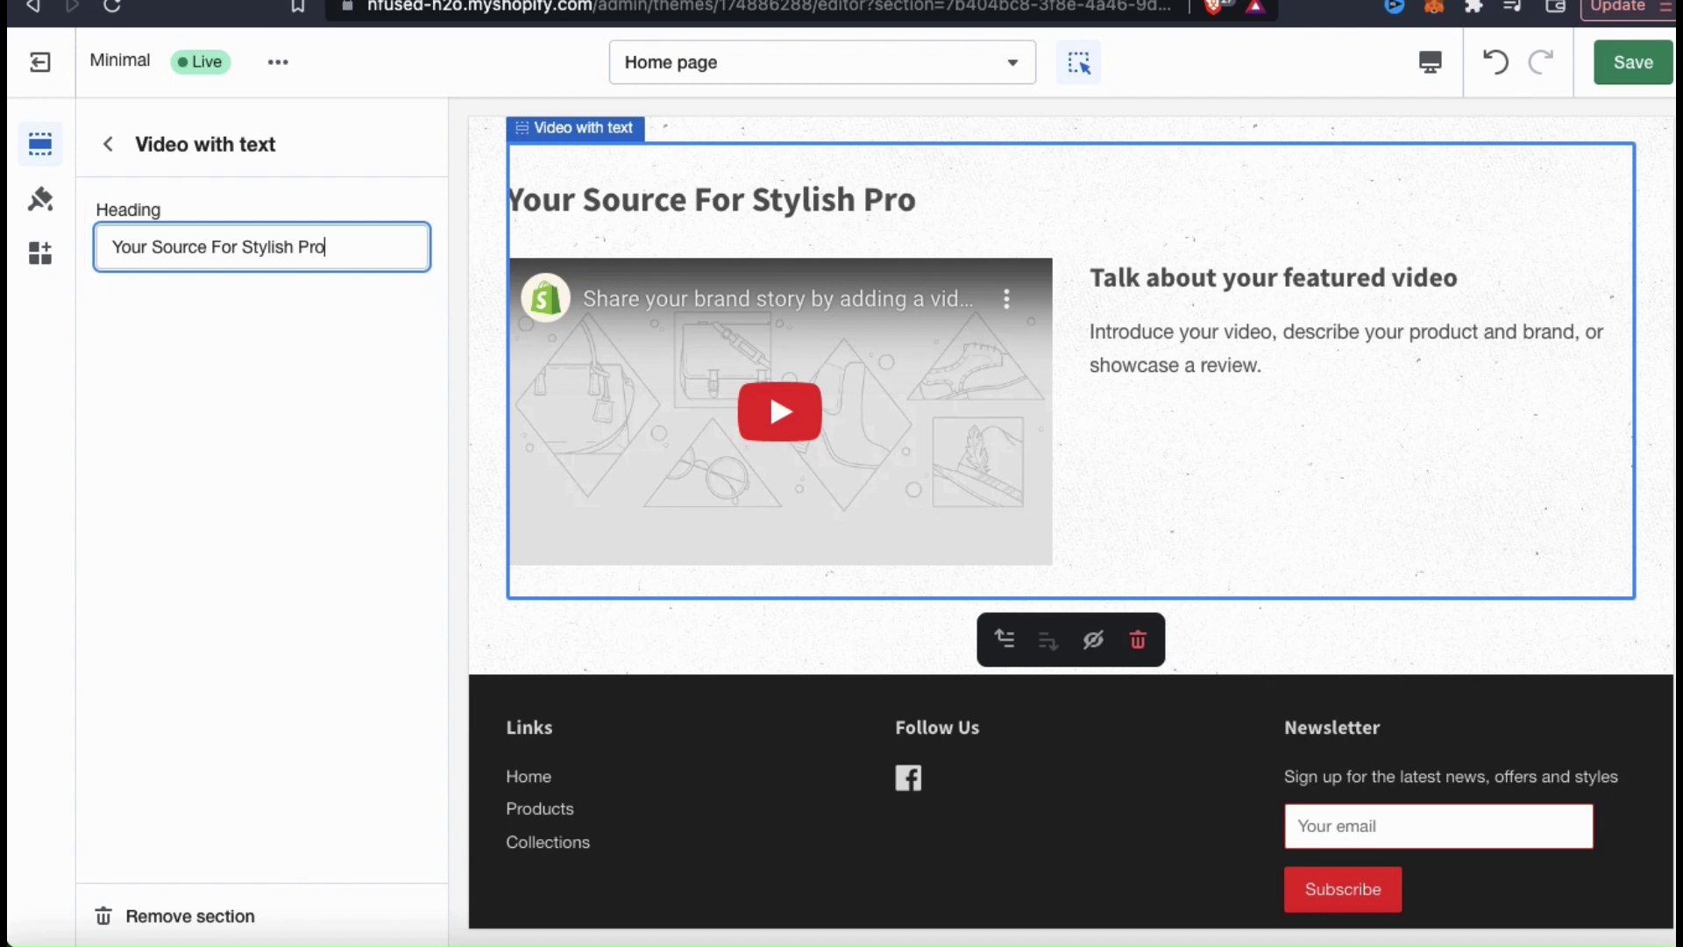
{"action": "type", "text": "ducts"}
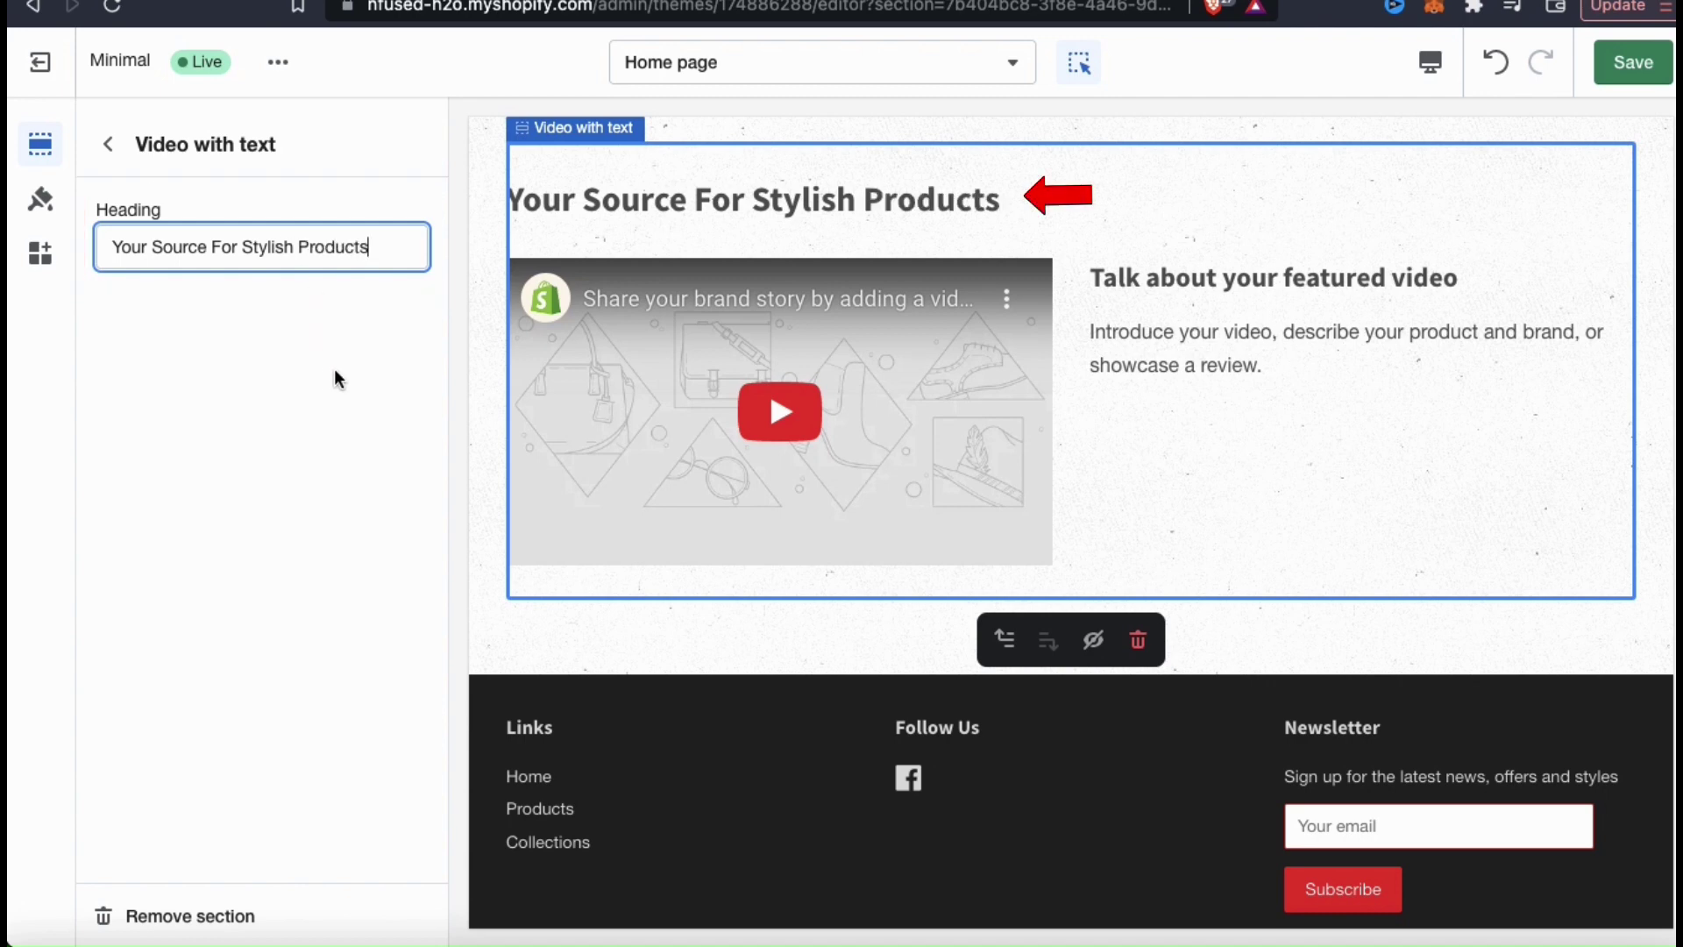
{"action": "left_click", "coordinate": [401, 396]}
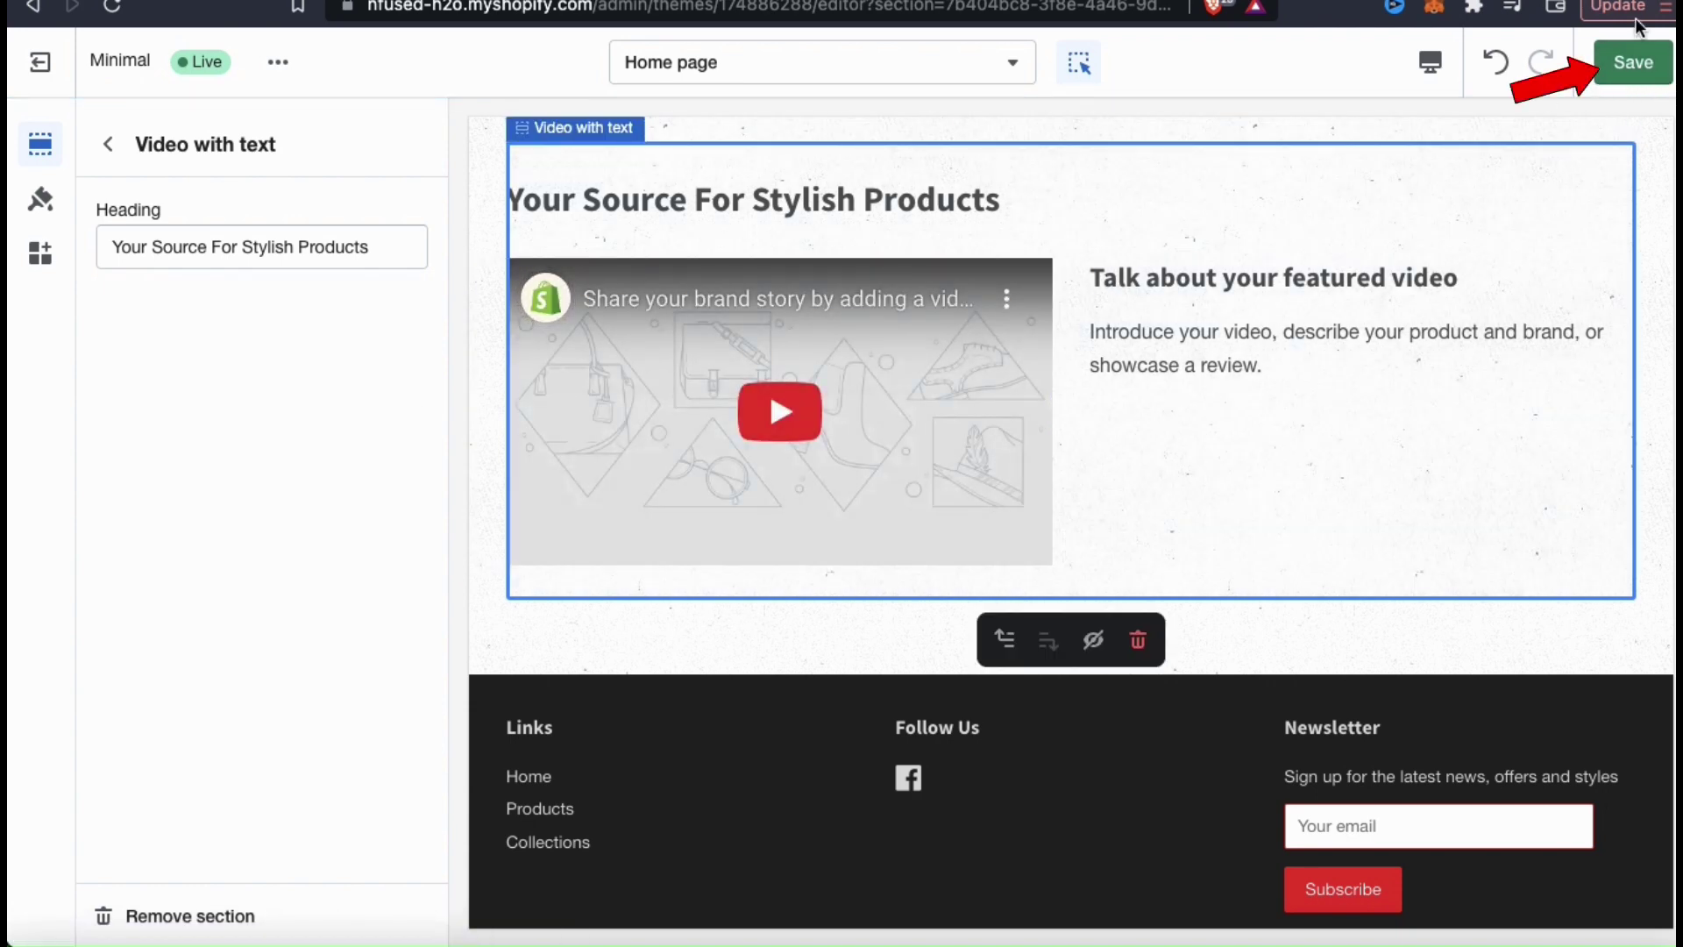
{"action": "left_click", "coordinate": [1638, 71]}
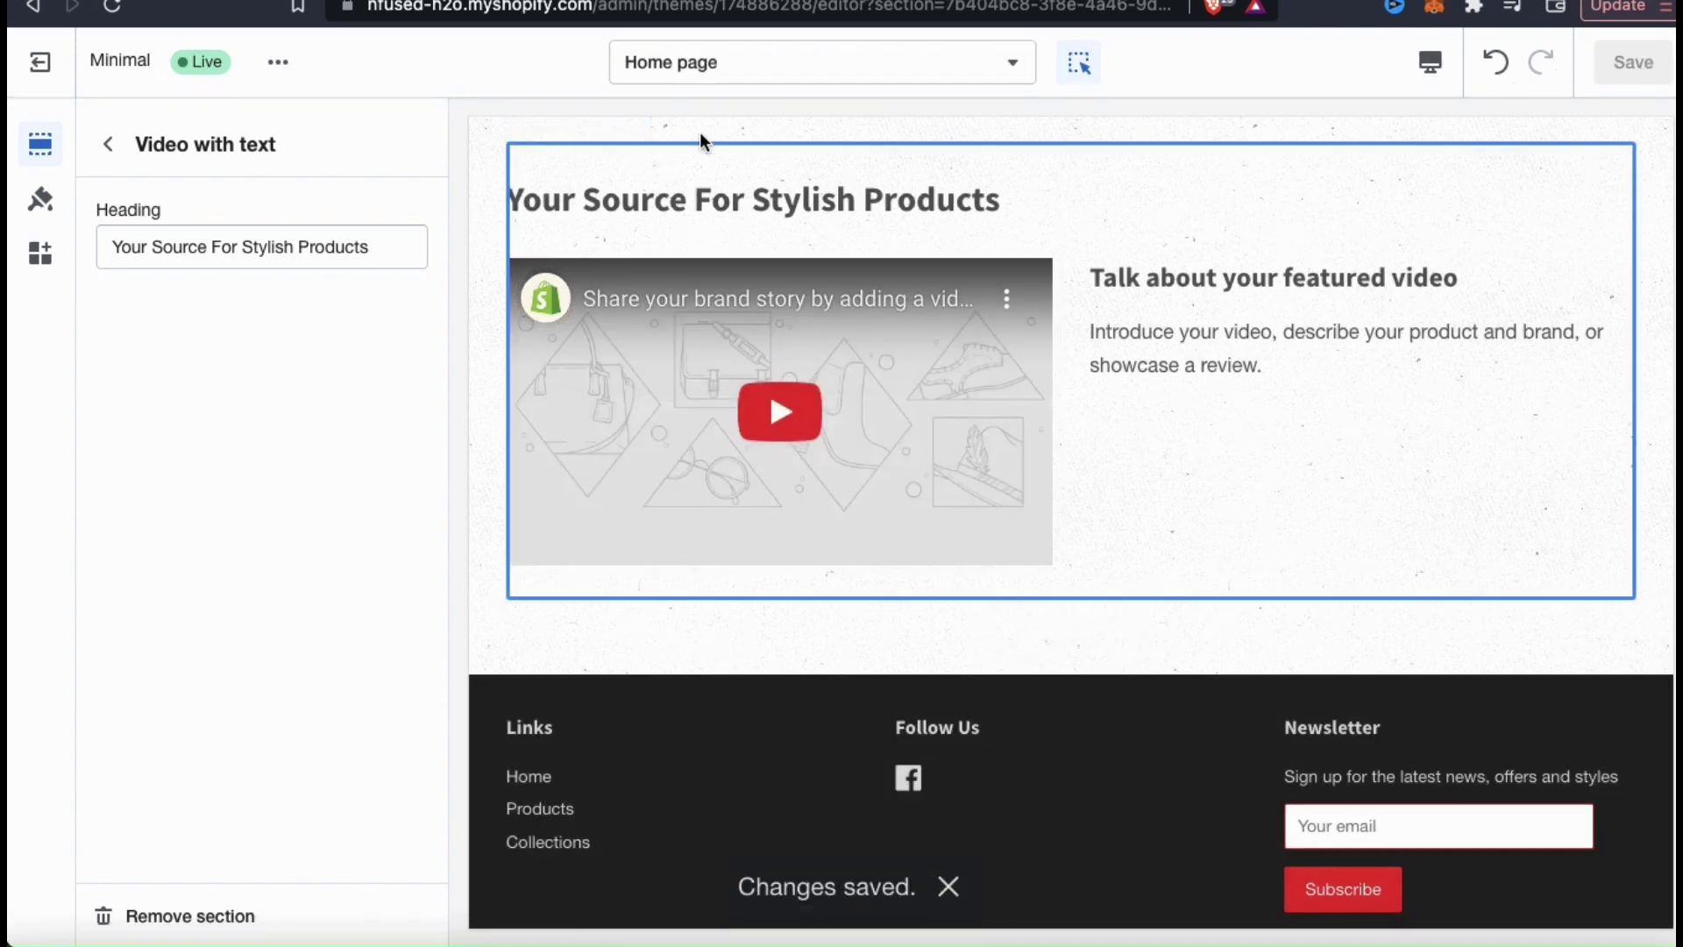
{"action": "left_click", "coordinate": [110, 147]}
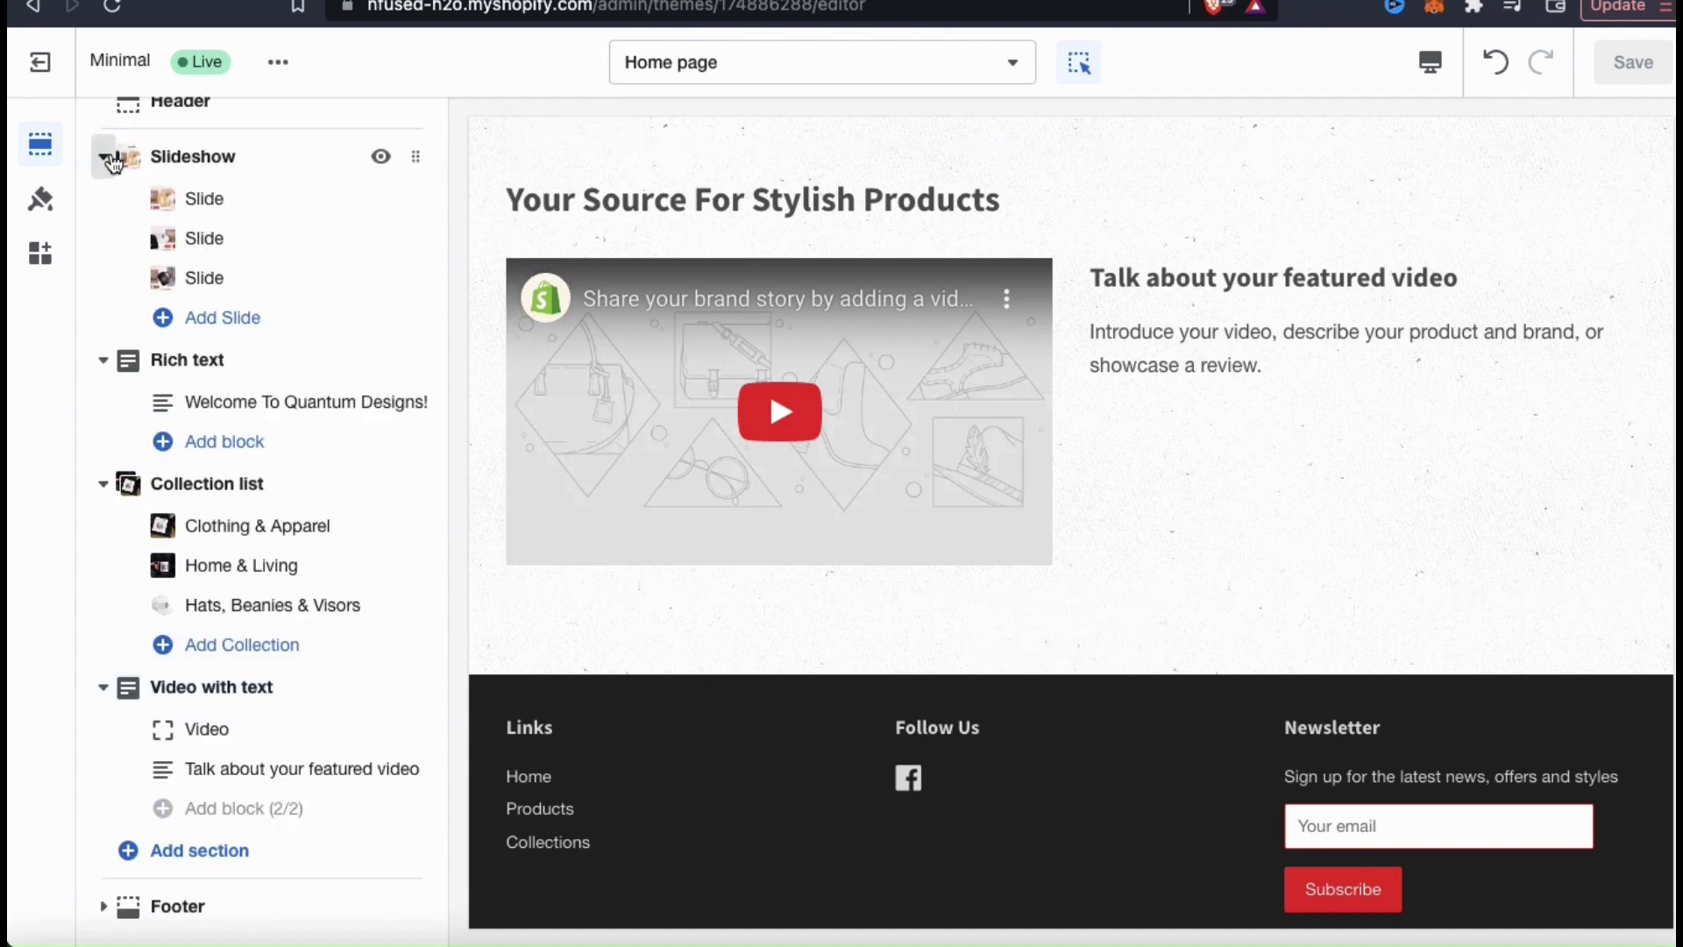
{"action": "mouse_move", "coordinate": [207, 728]}
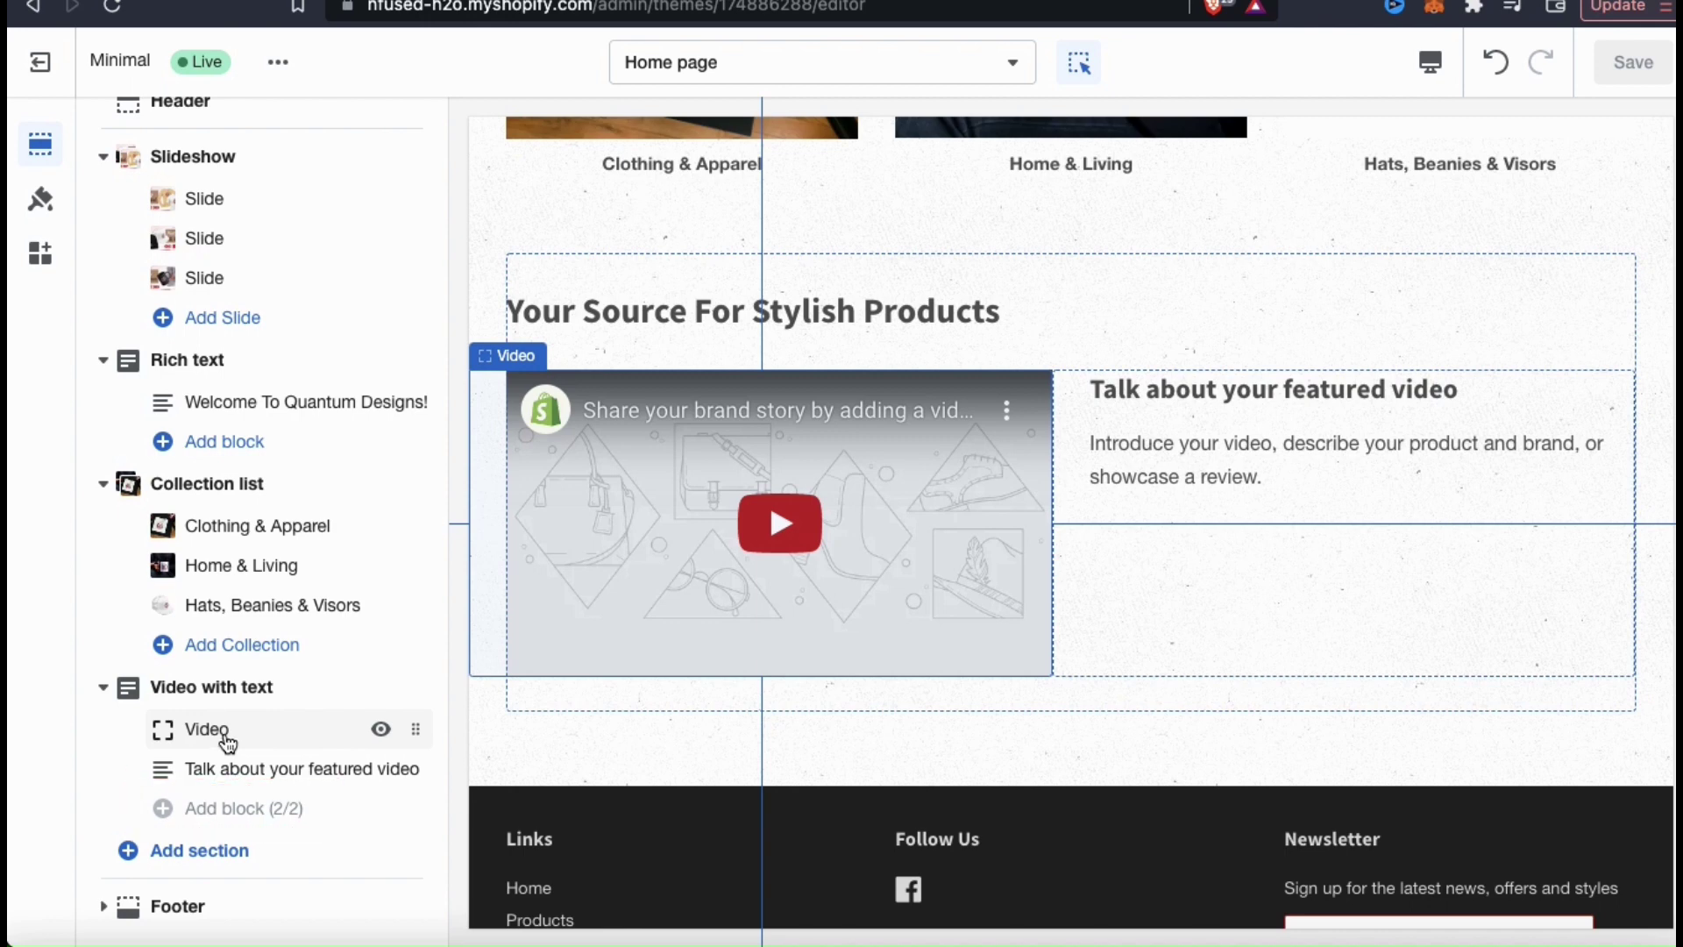
Step: Open the Video block under Video with text to reach its link field
{"action": "left_click", "coordinate": [226, 740]}
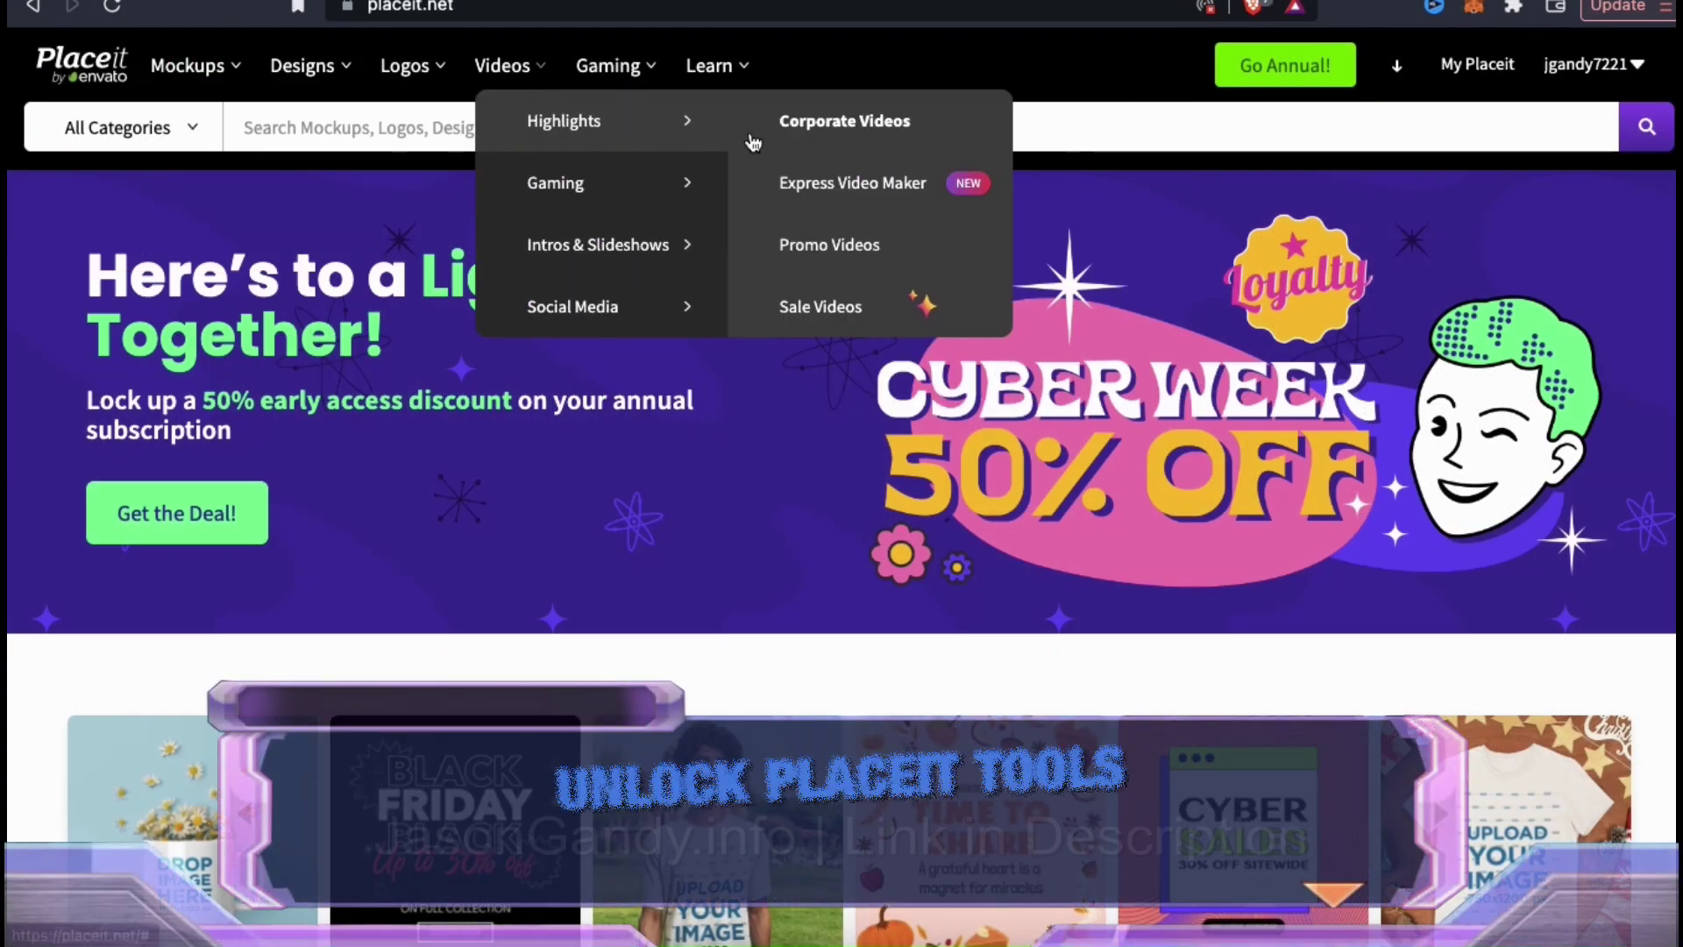
Step: Browse Placeit promo templates and open 'Slideshow Maker for a Modern Product Video'
{"action": "left_click", "coordinate": [844, 261]}
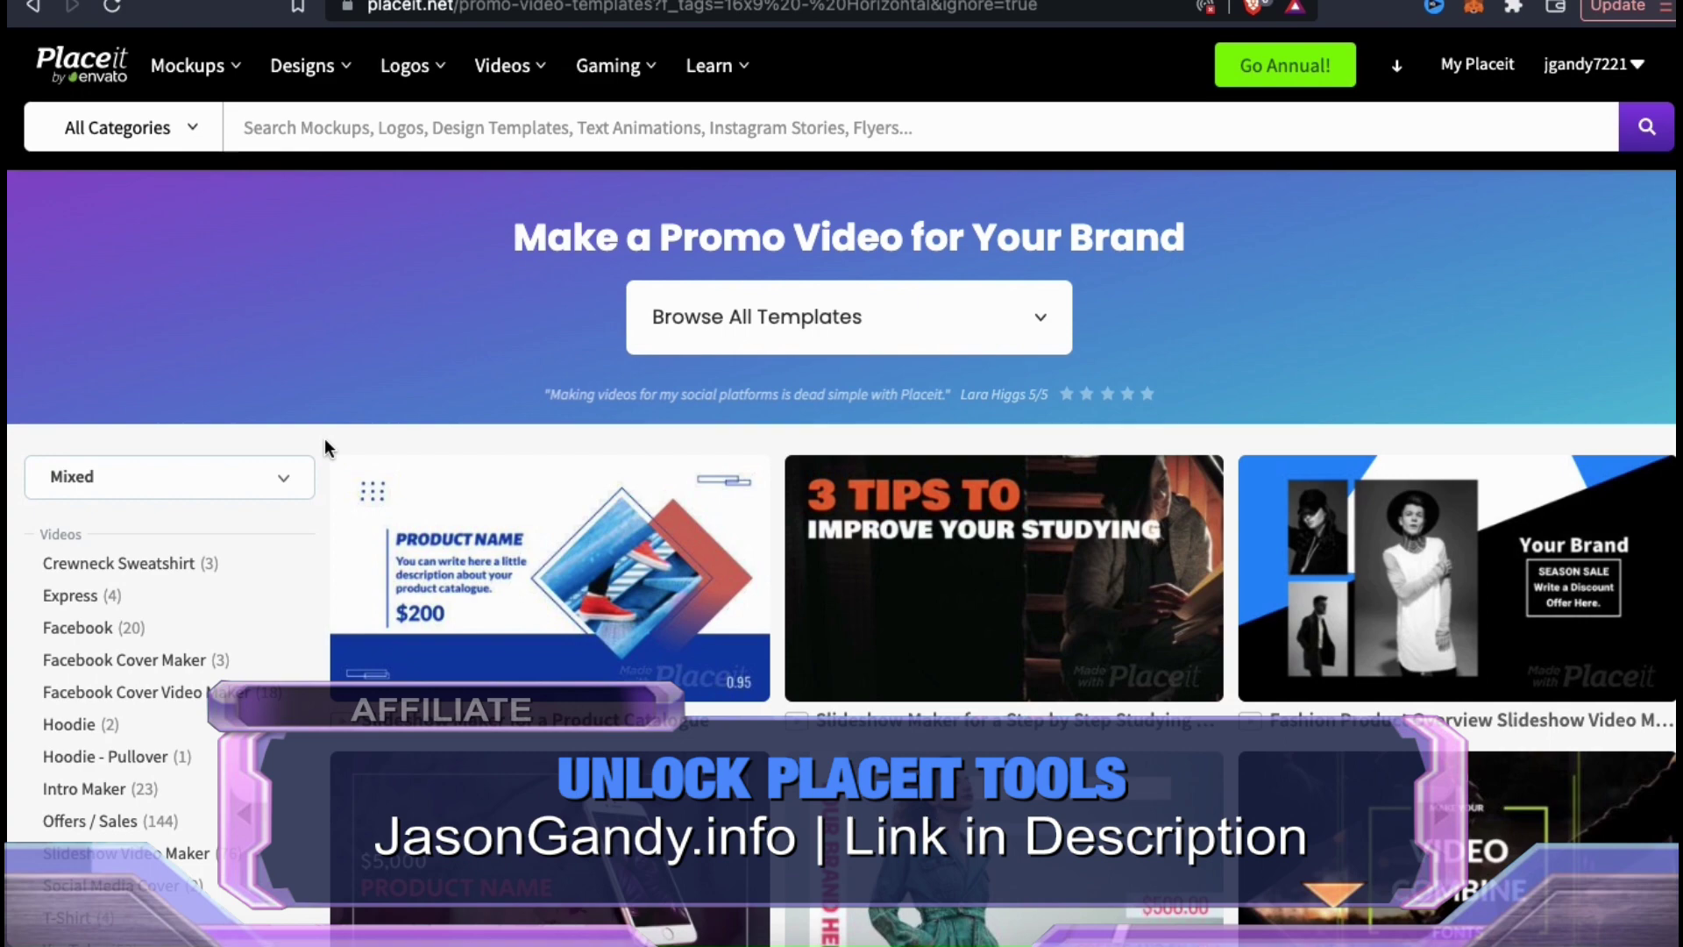
{"action": "scroll", "coordinate": [324, 447], "scroll_direction": "down", "scroll_amount": 3}
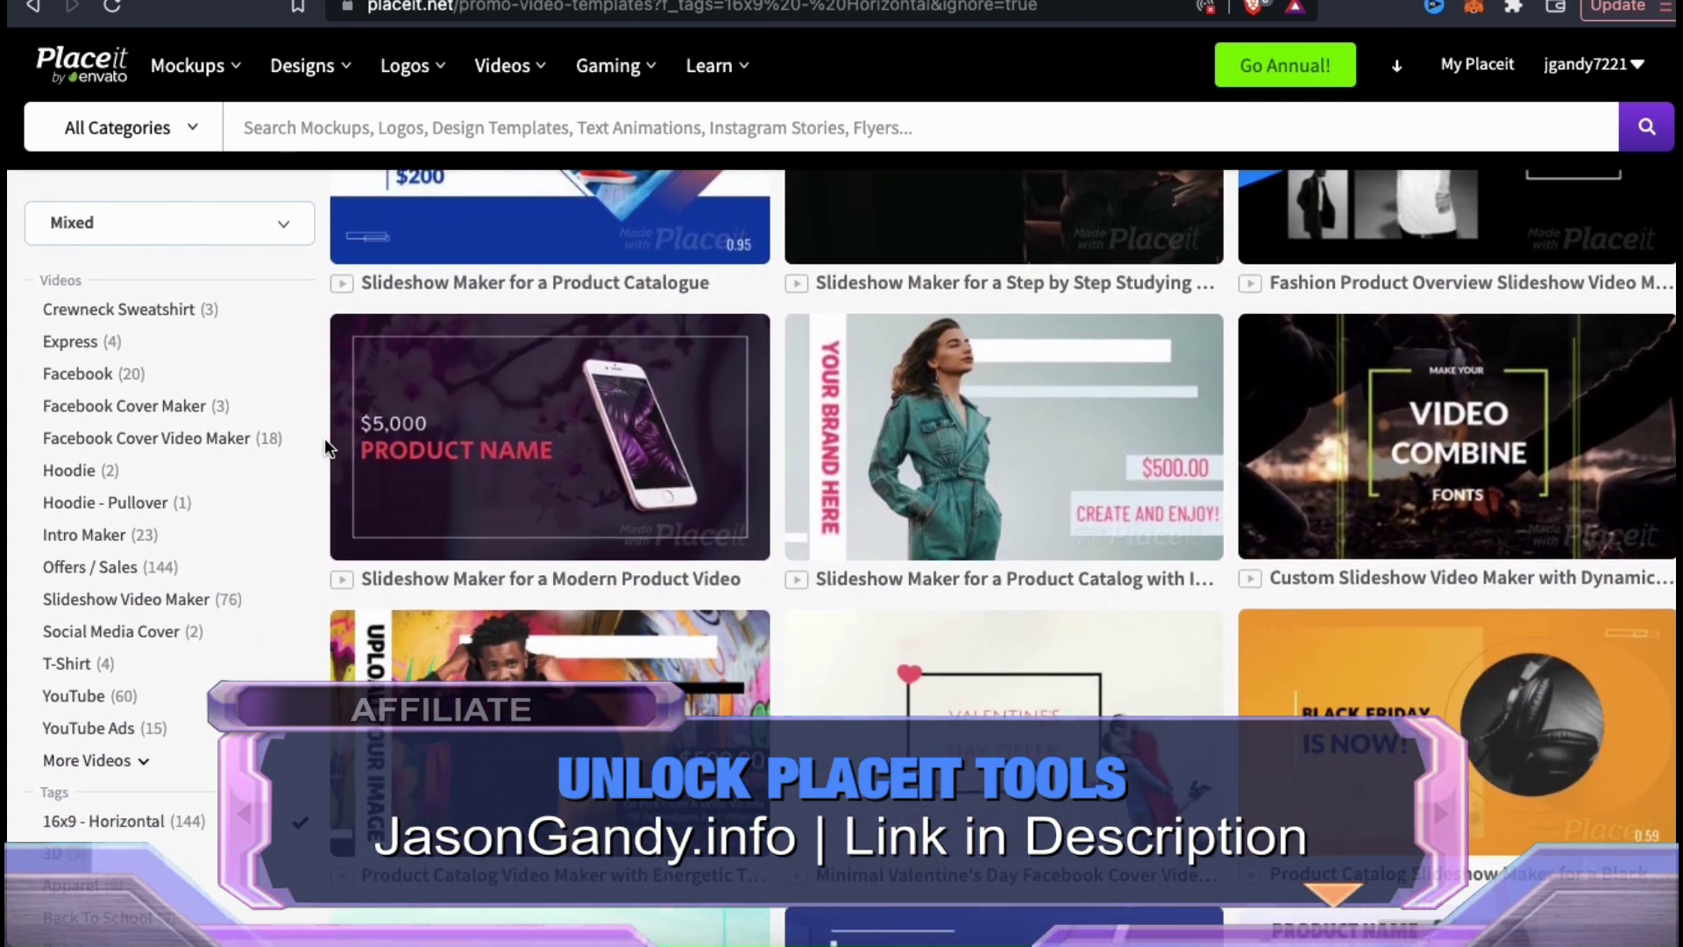
{"action": "scroll", "coordinate": [324, 443], "scroll_direction": "down", "scroll_amount": 1}
{"action": "scroll", "coordinate": [324, 443], "scroll_direction": "down", "scroll_amount": 3}
{"action": "scroll", "coordinate": [324, 443], "scroll_direction": "down", "scroll_amount": 1}
{"action": "scroll", "coordinate": [324, 442], "scroll_direction": "down", "scroll_amount": 1}
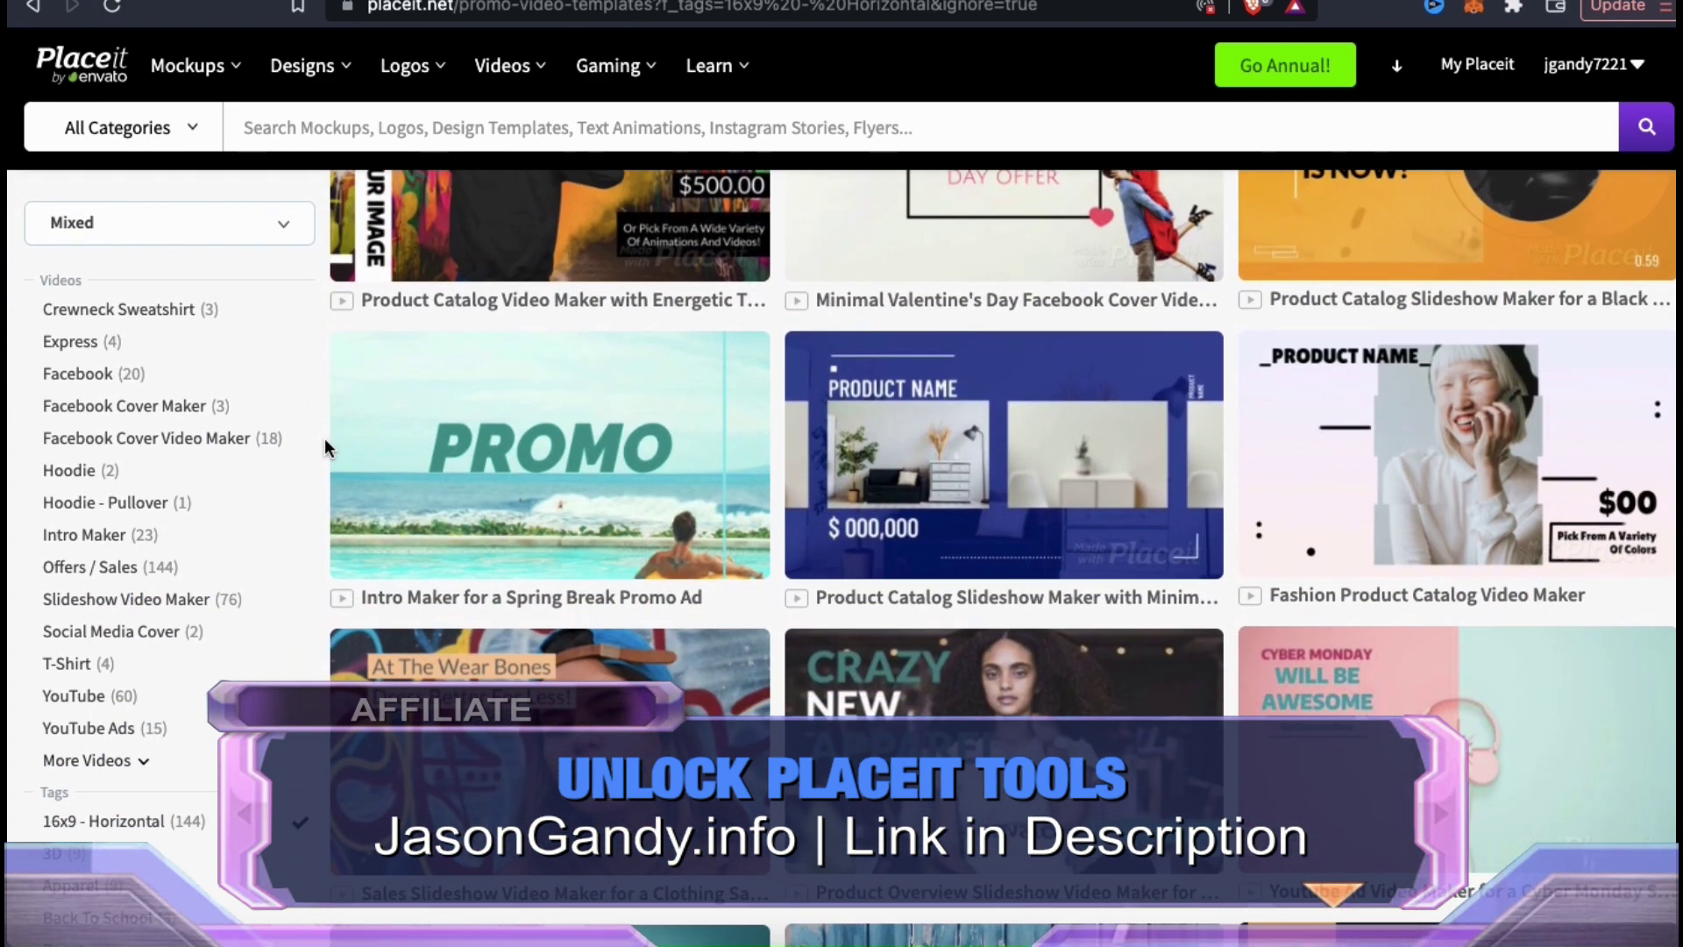
{"action": "scroll", "coordinate": [324, 447], "scroll_direction": "down", "scroll_amount": 3}
{"action": "scroll", "coordinate": [325, 447], "scroll_direction": "down", "scroll_amount": 3}
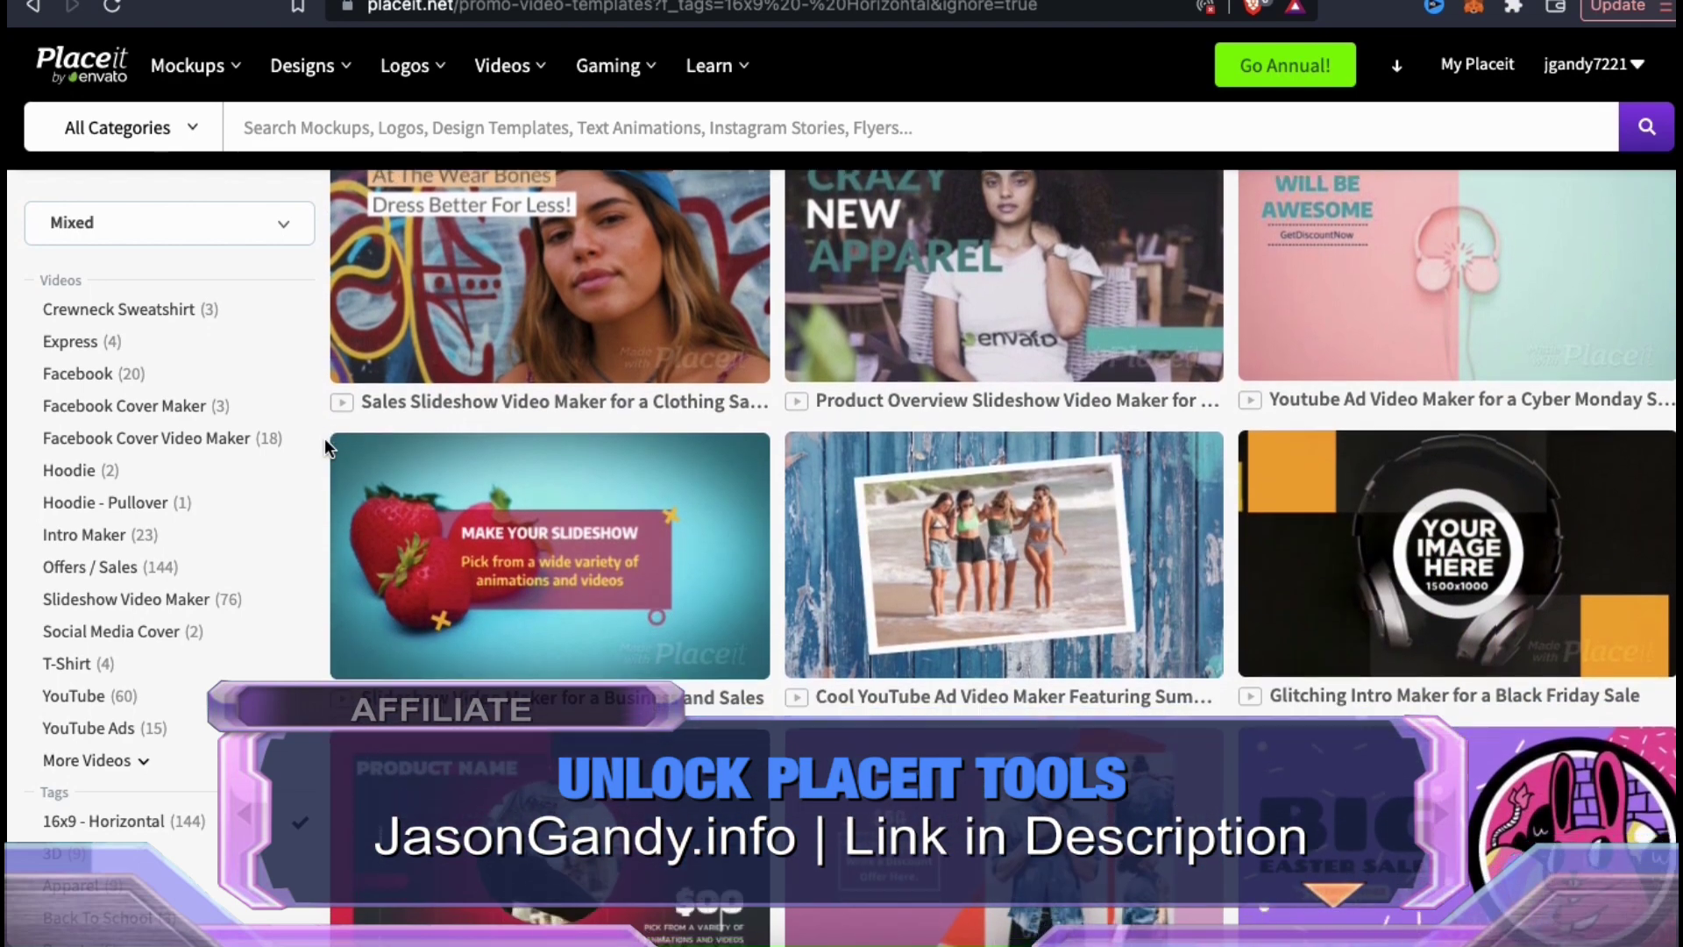
{"action": "scroll", "coordinate": [726, 311], "scroll_direction": "up", "scroll_amount": 10}
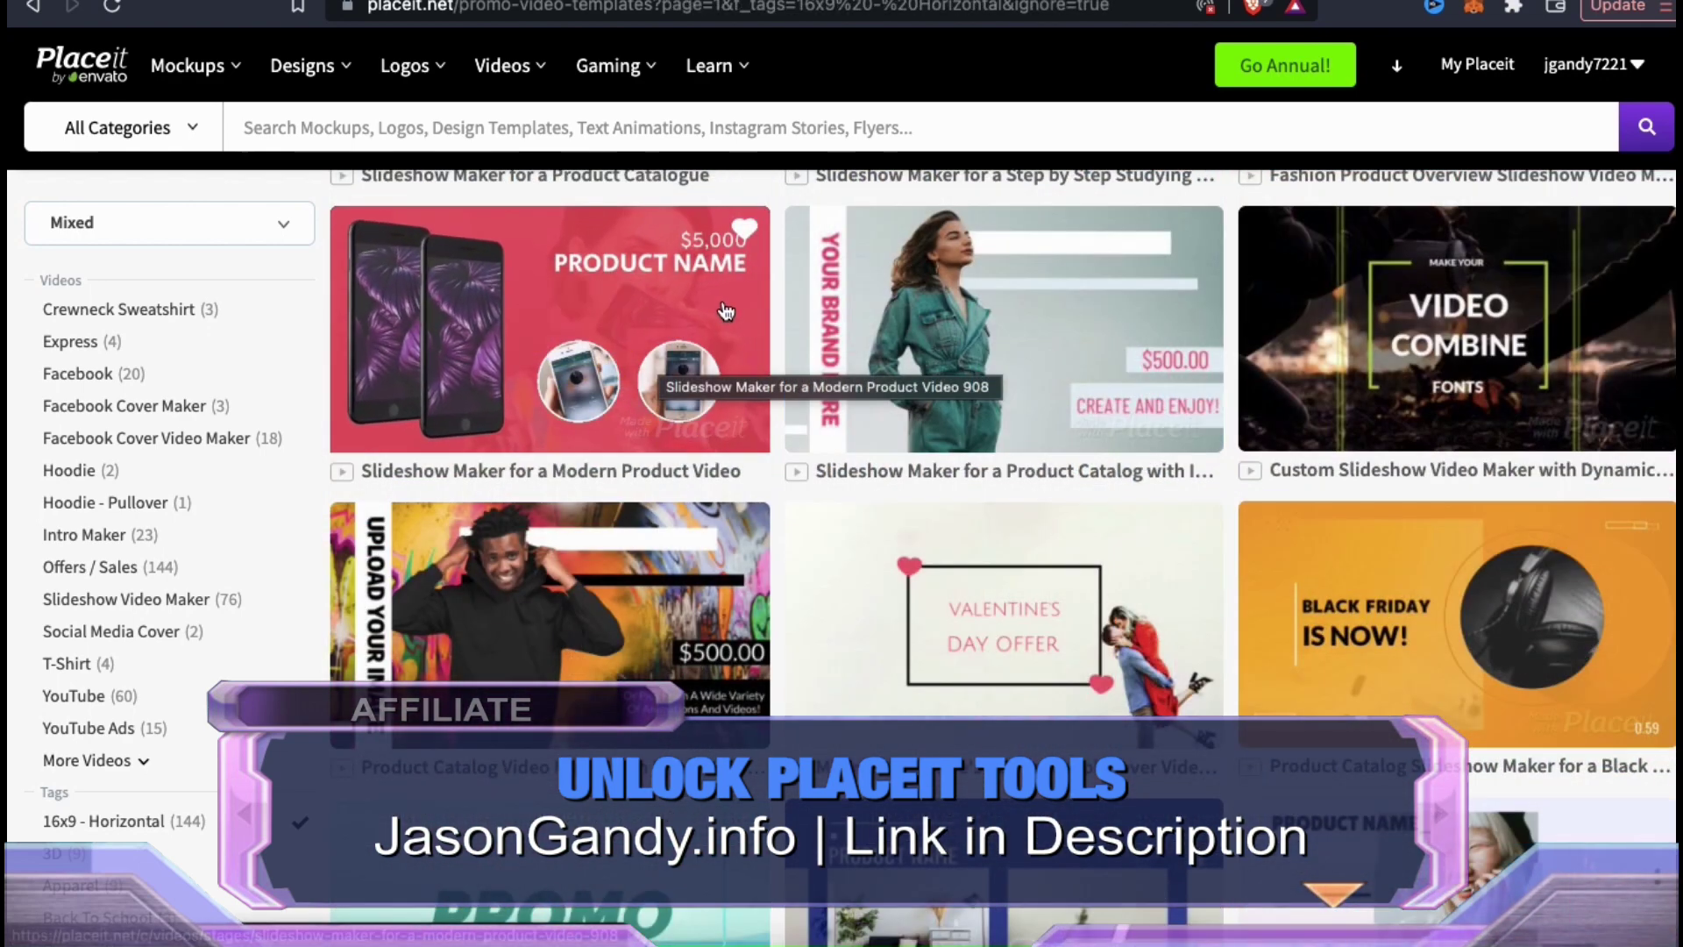
{"action": "left_click", "coordinate": [726, 311]}
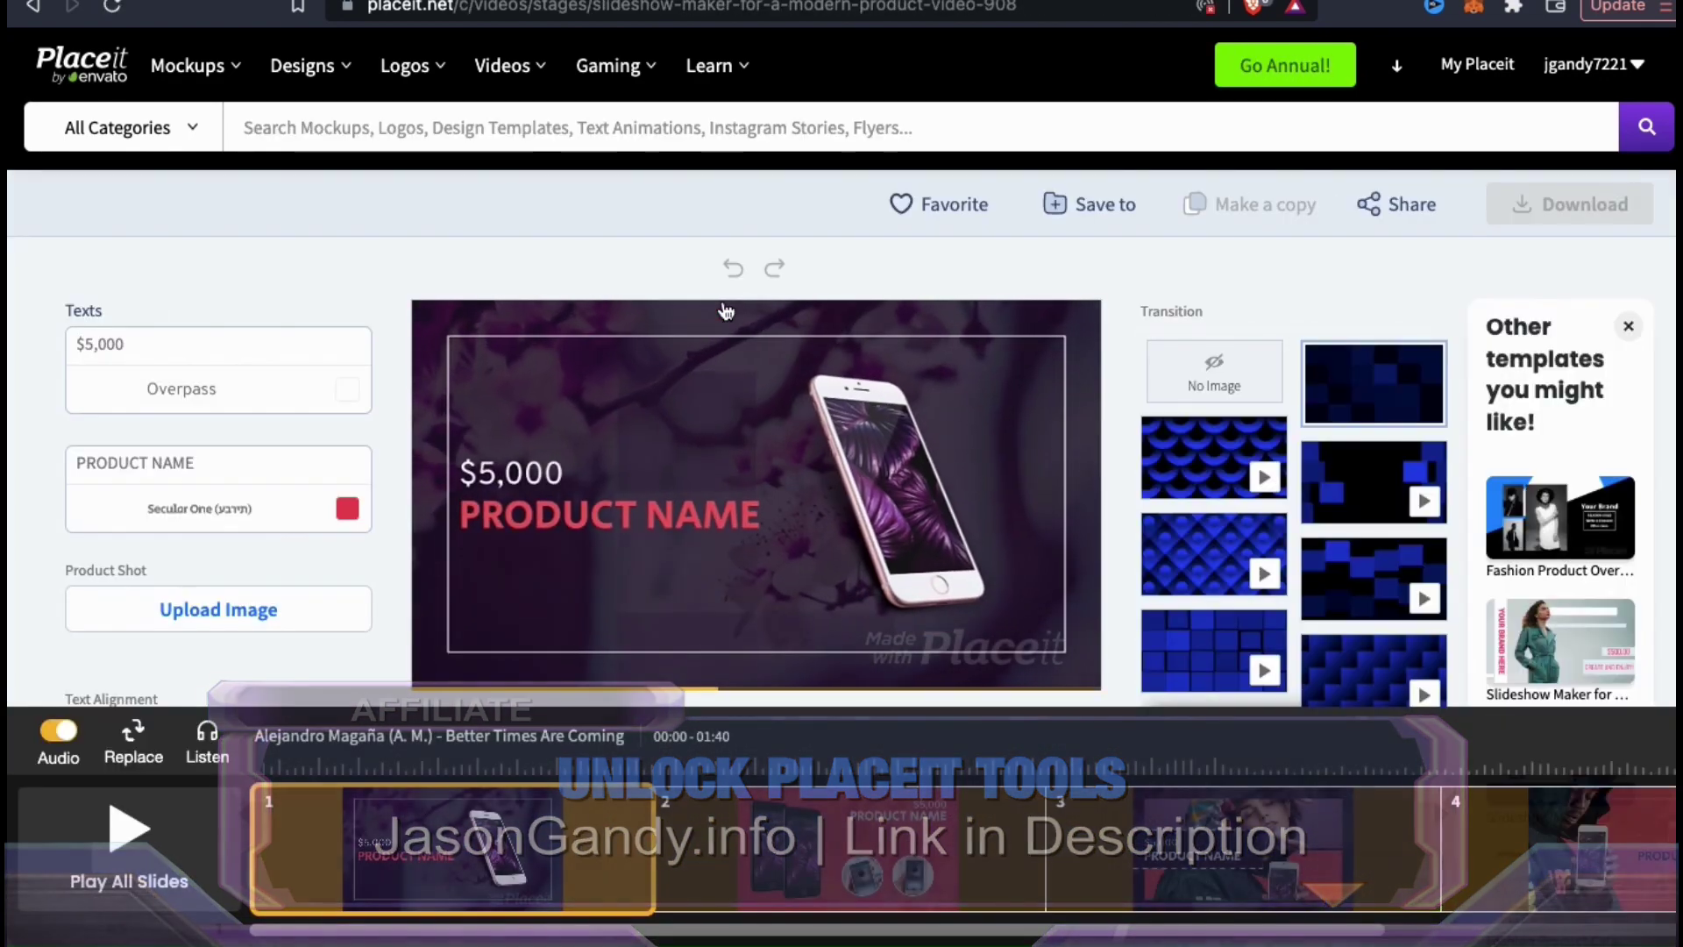
Step: Set the slideshow texts to 'NEW PRODUCTS AVAILABLE!' and 'SHOP CLOTHING & APPAREL'
{"action": "left_click", "coordinate": [289, 331]}
{"action": "type", "text": "NEW PRODUCTS AVAILABLE!"}
{"action": "triple_click", "coordinate": [237, 463]}
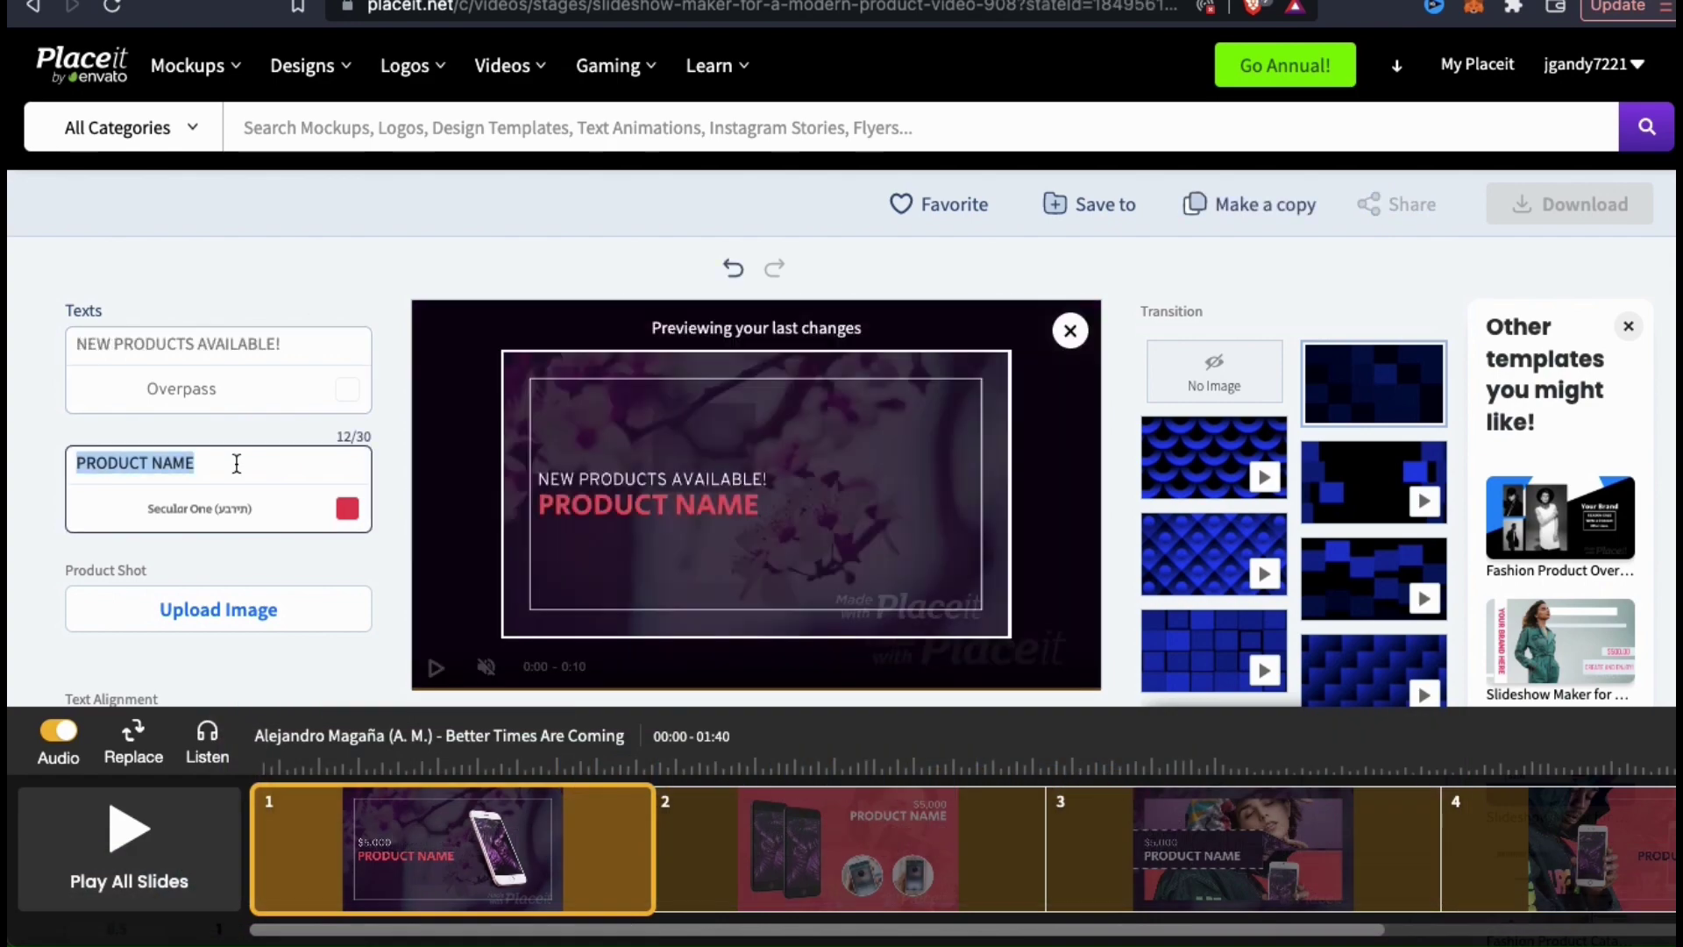
{"action": "type", "text": "SHOP CLOTHING & "}
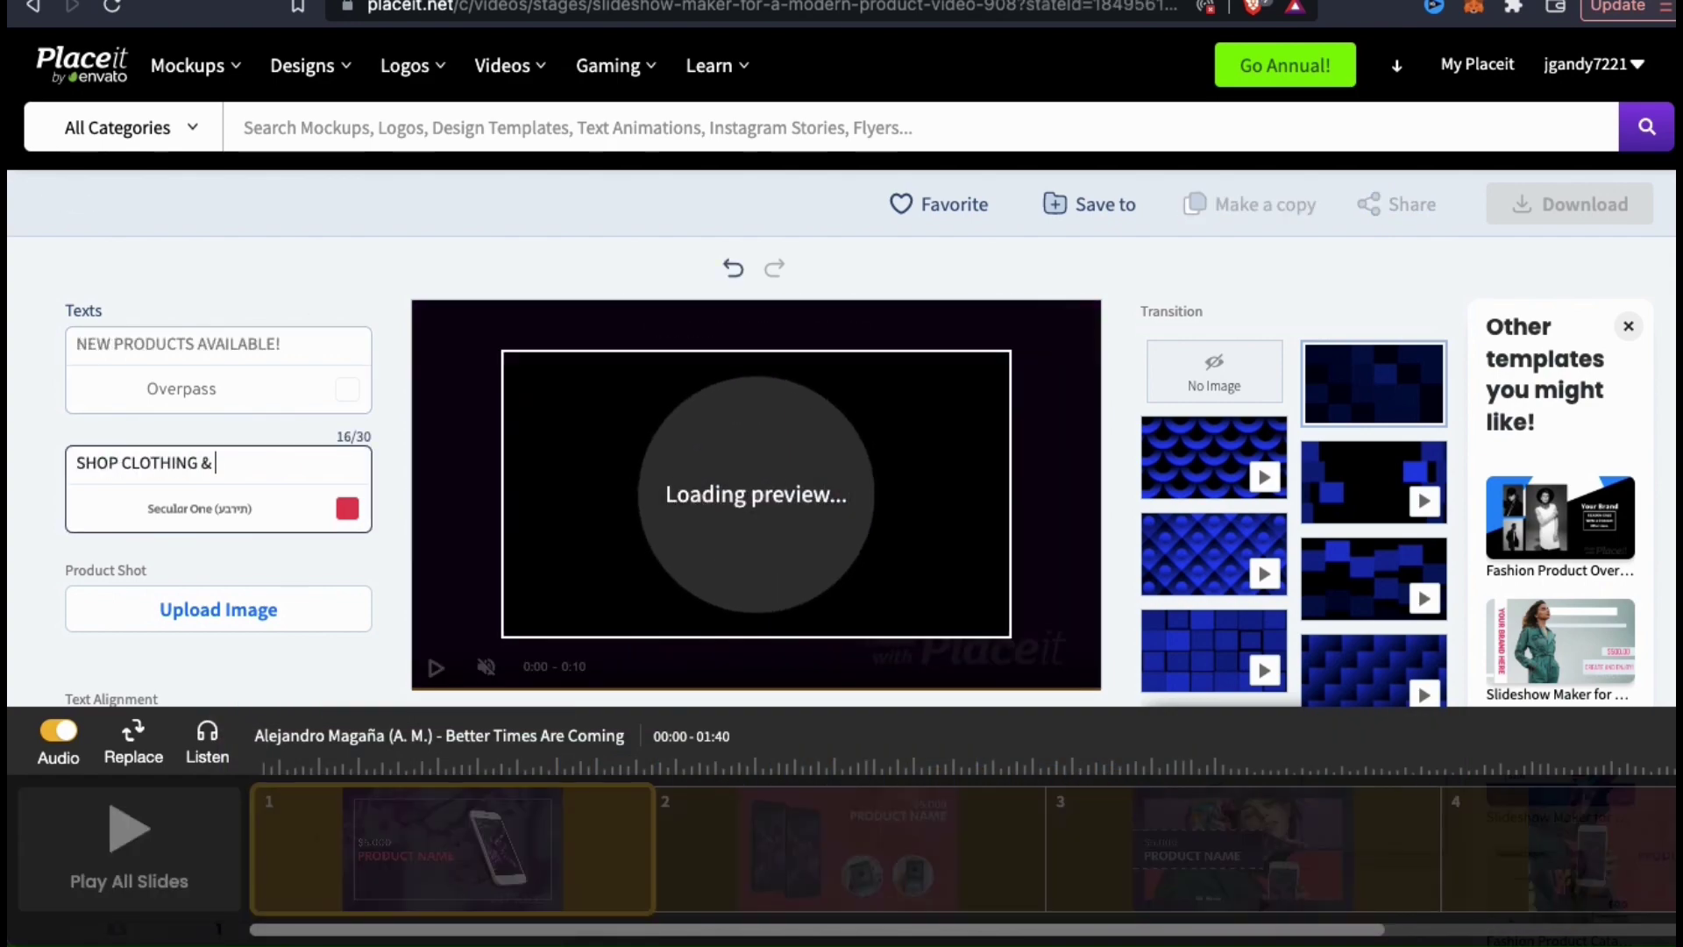
{"action": "type", "text": "APPAREL"}
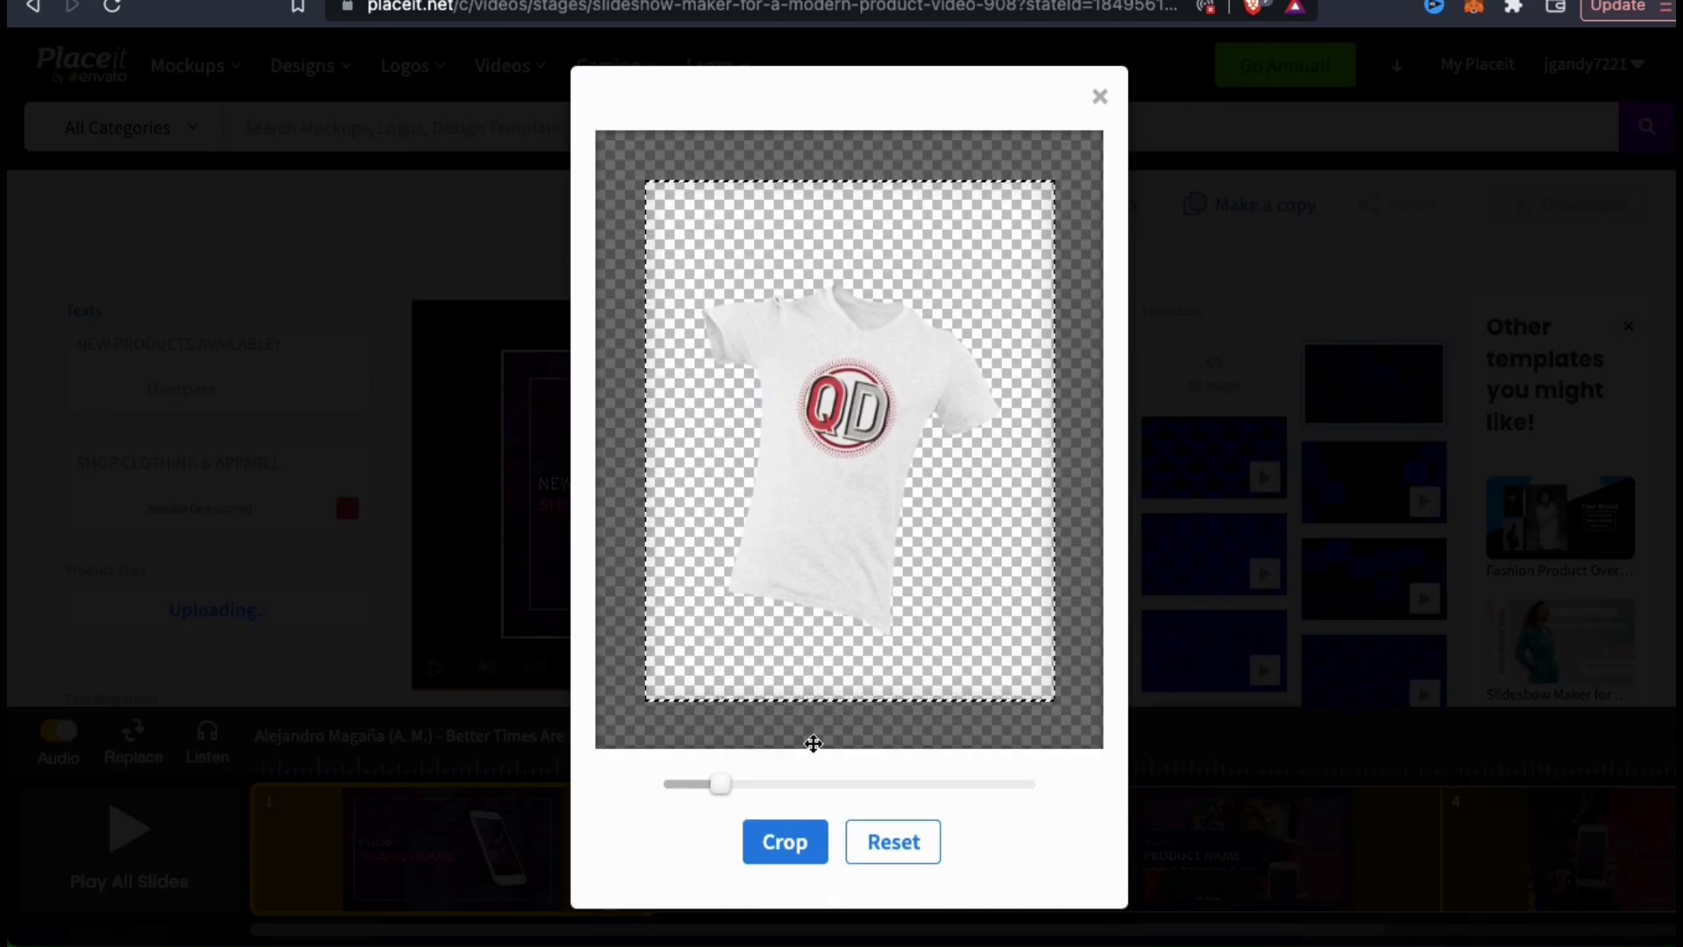
Step: Crop the T-shirt image, change the background music, then render and preview the video
{"action": "left_click_drag", "start_coordinate": [720, 782], "coordinate": [751, 784]}
{"action": "left_click", "coordinate": [777, 844]}
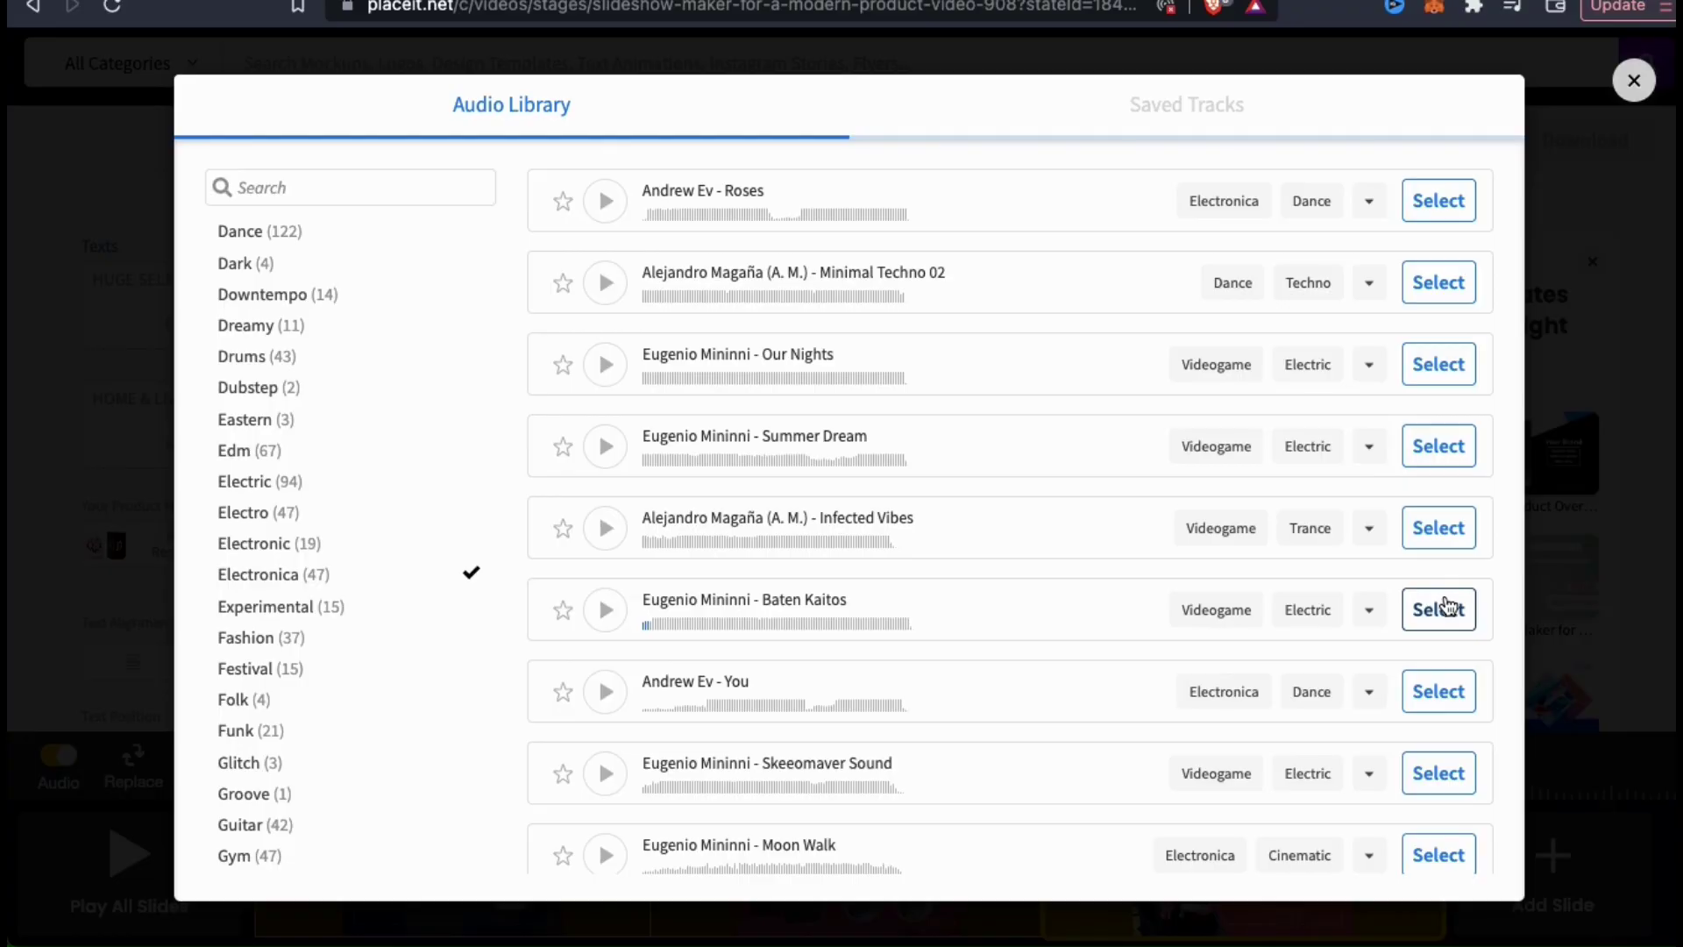
{"action": "left_click", "coordinate": [1442, 607]}
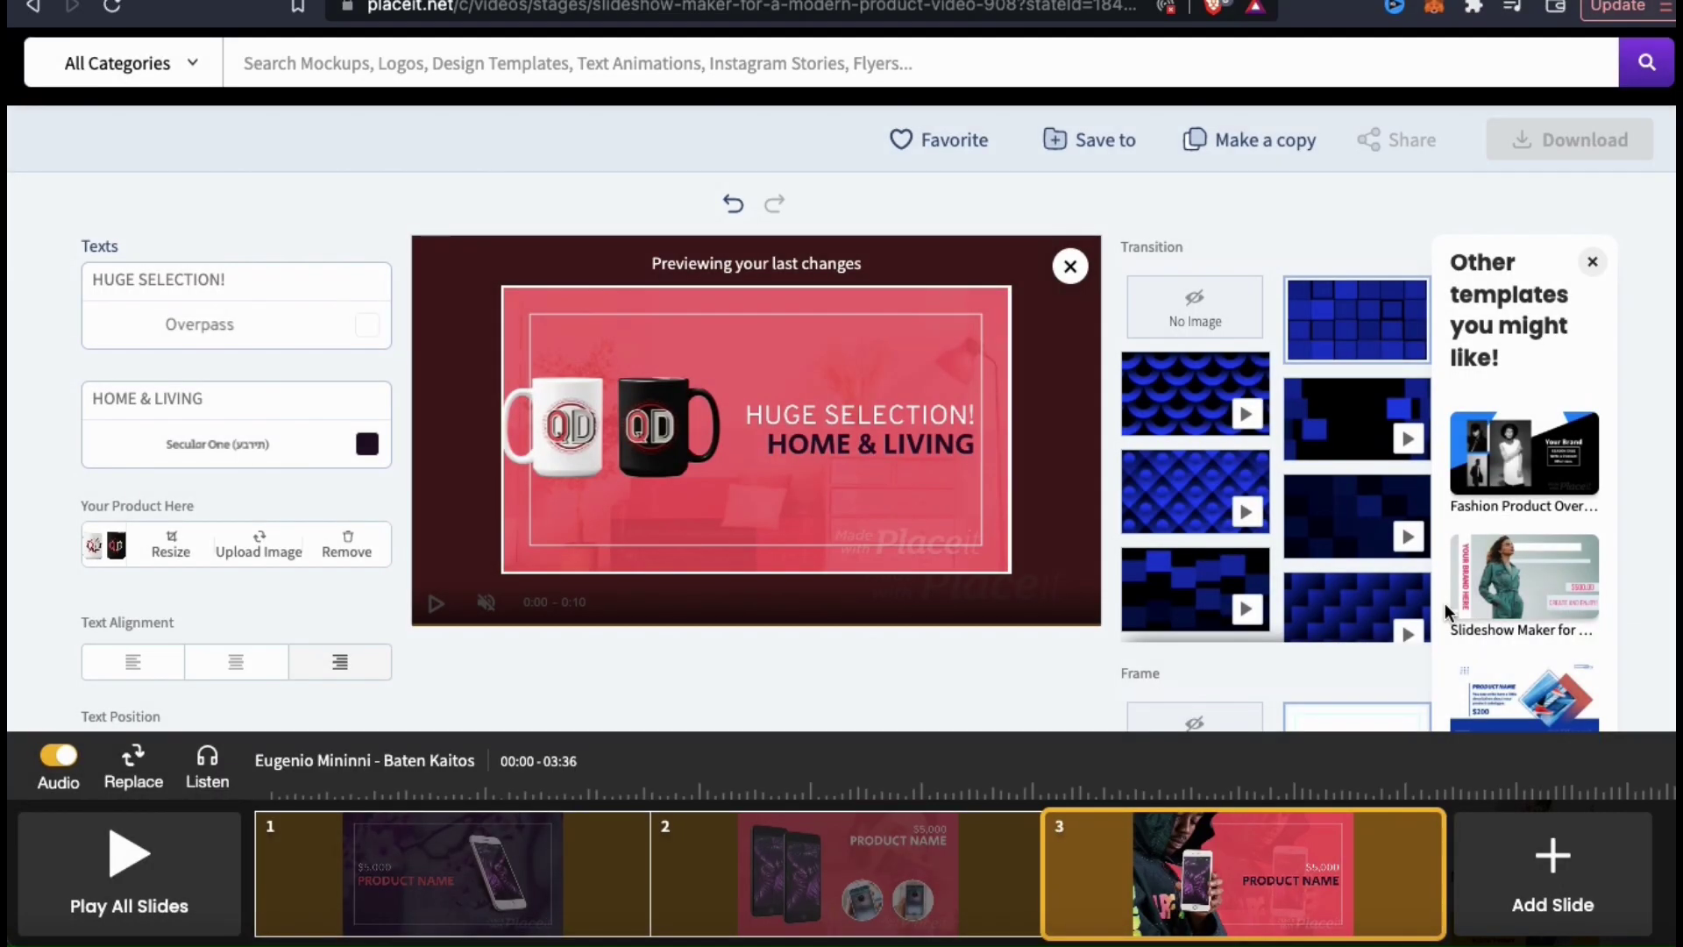
{"action": "left_click", "coordinate": [150, 880]}
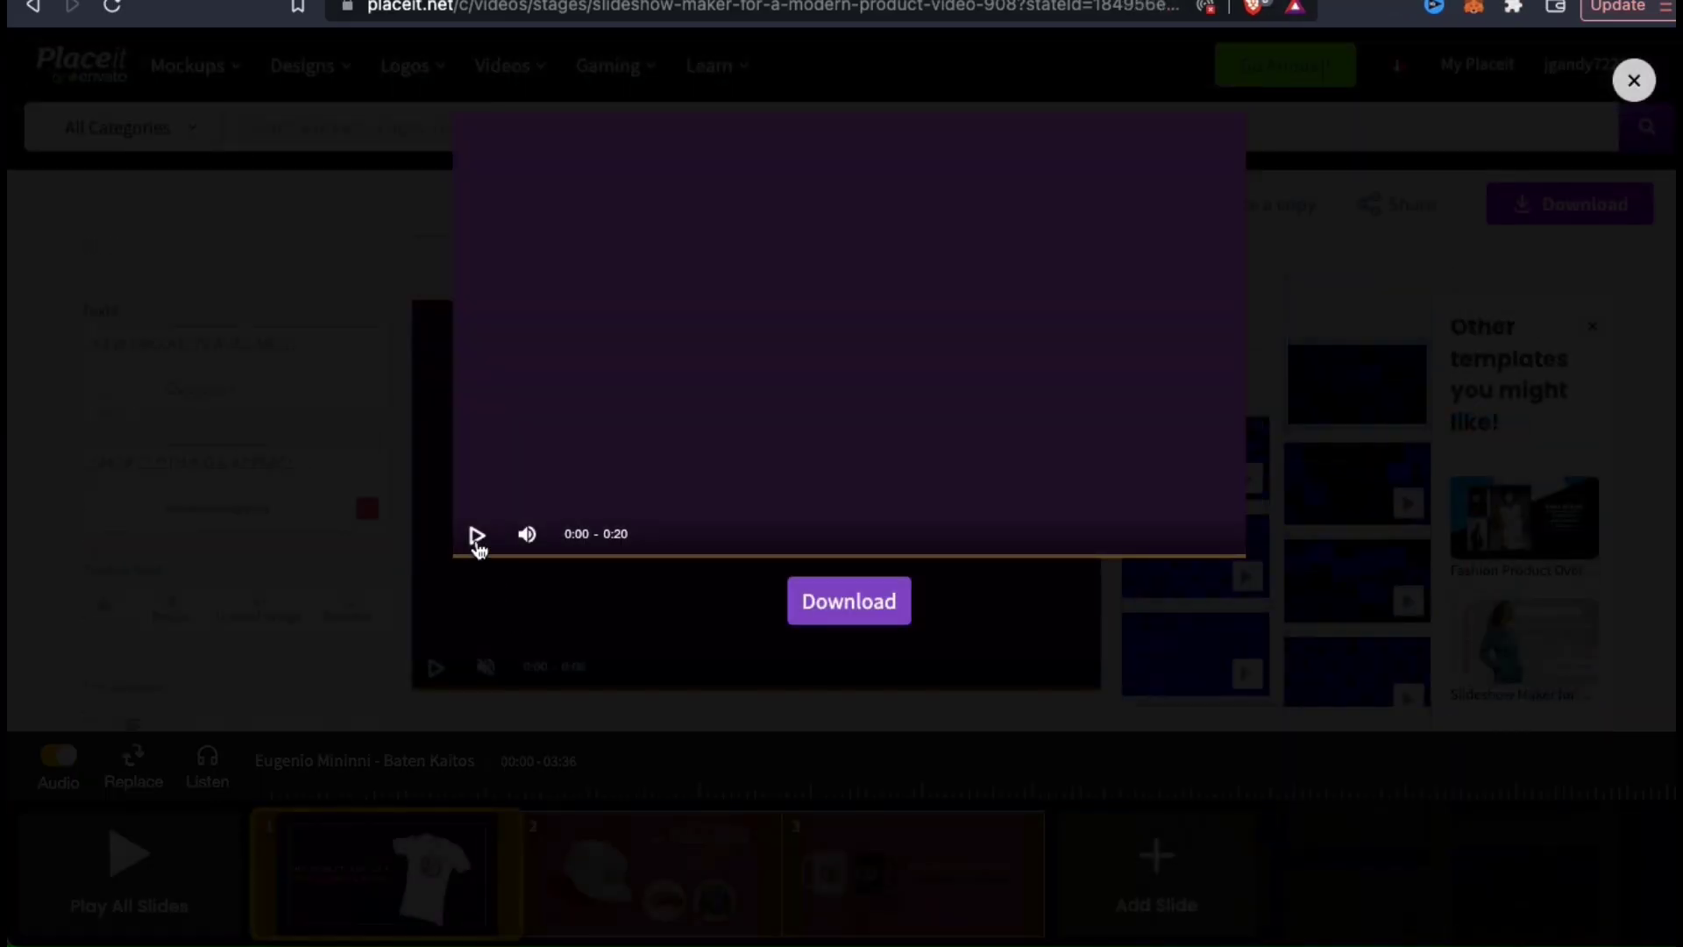
{"action": "left_click", "coordinate": [477, 536]}
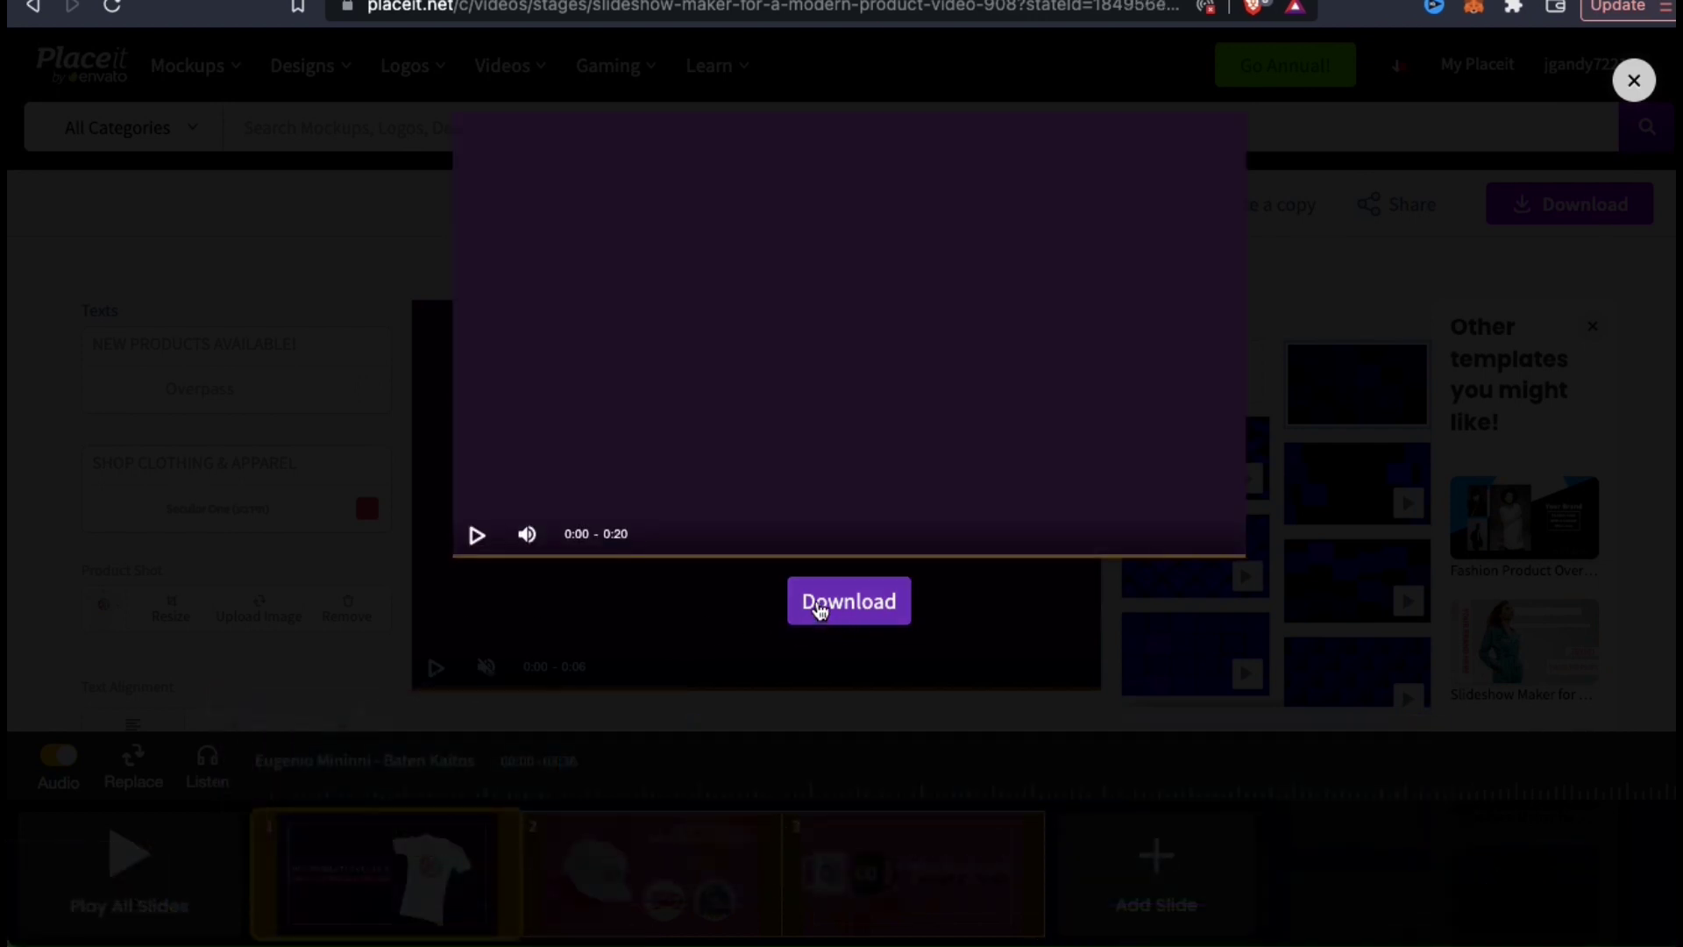
{"action": "left_click", "coordinate": [843, 613]}
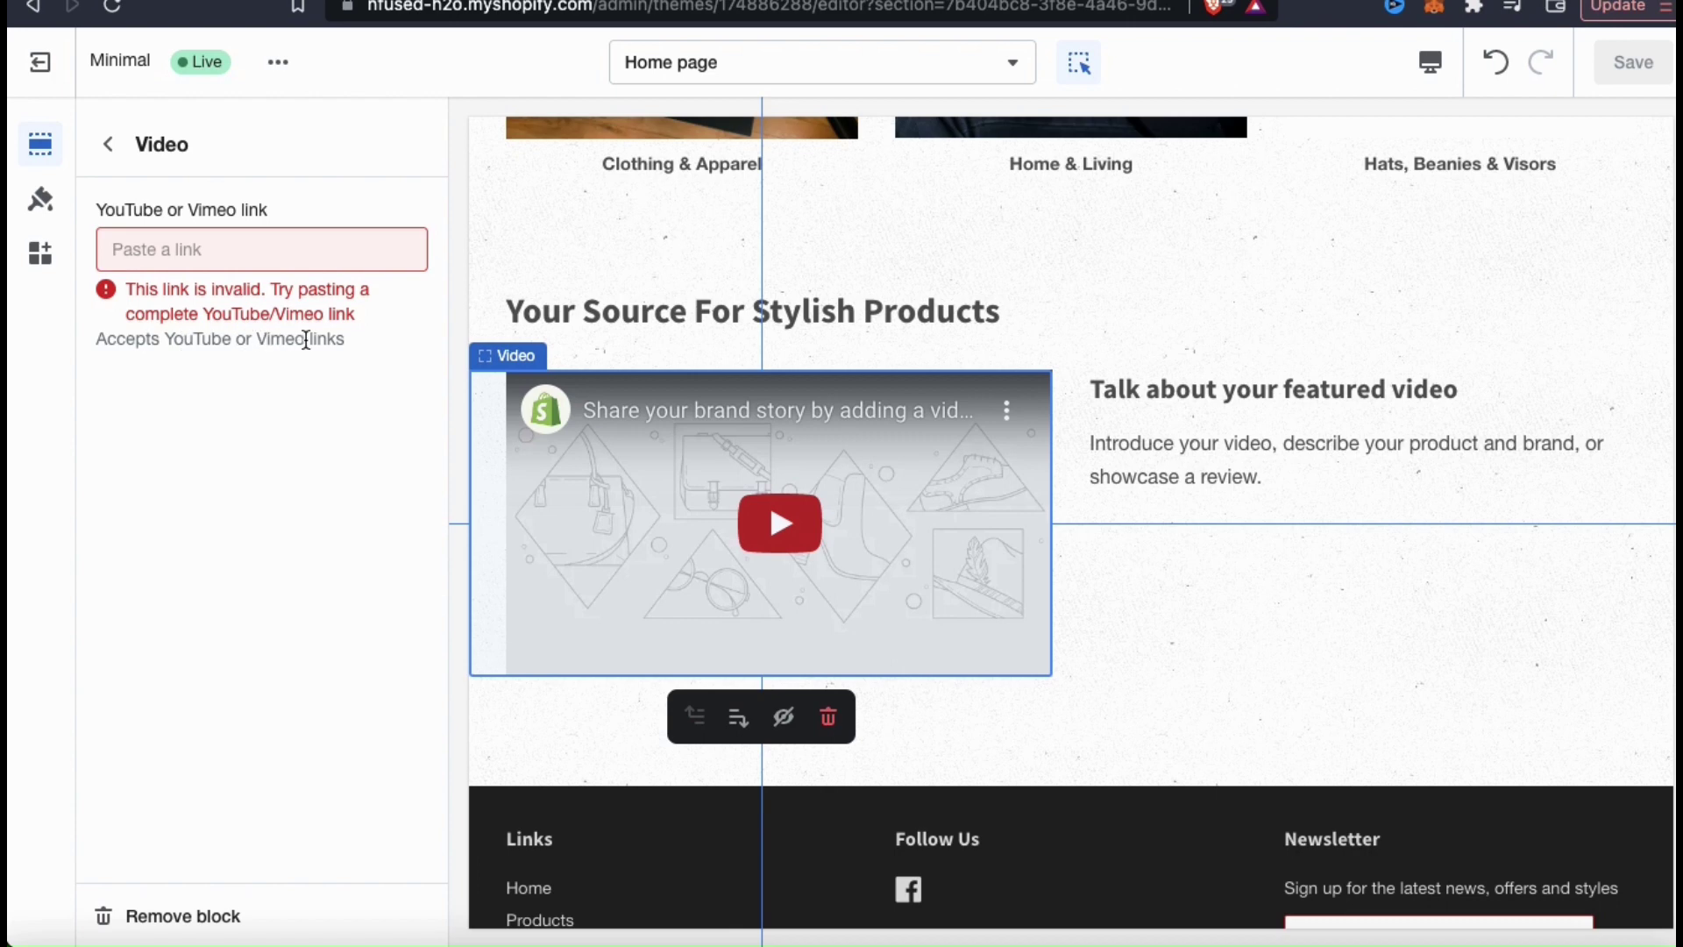
{"action": "left_click_drag", "start_coordinate": [306, 339], "coordinate": [165, 340]}
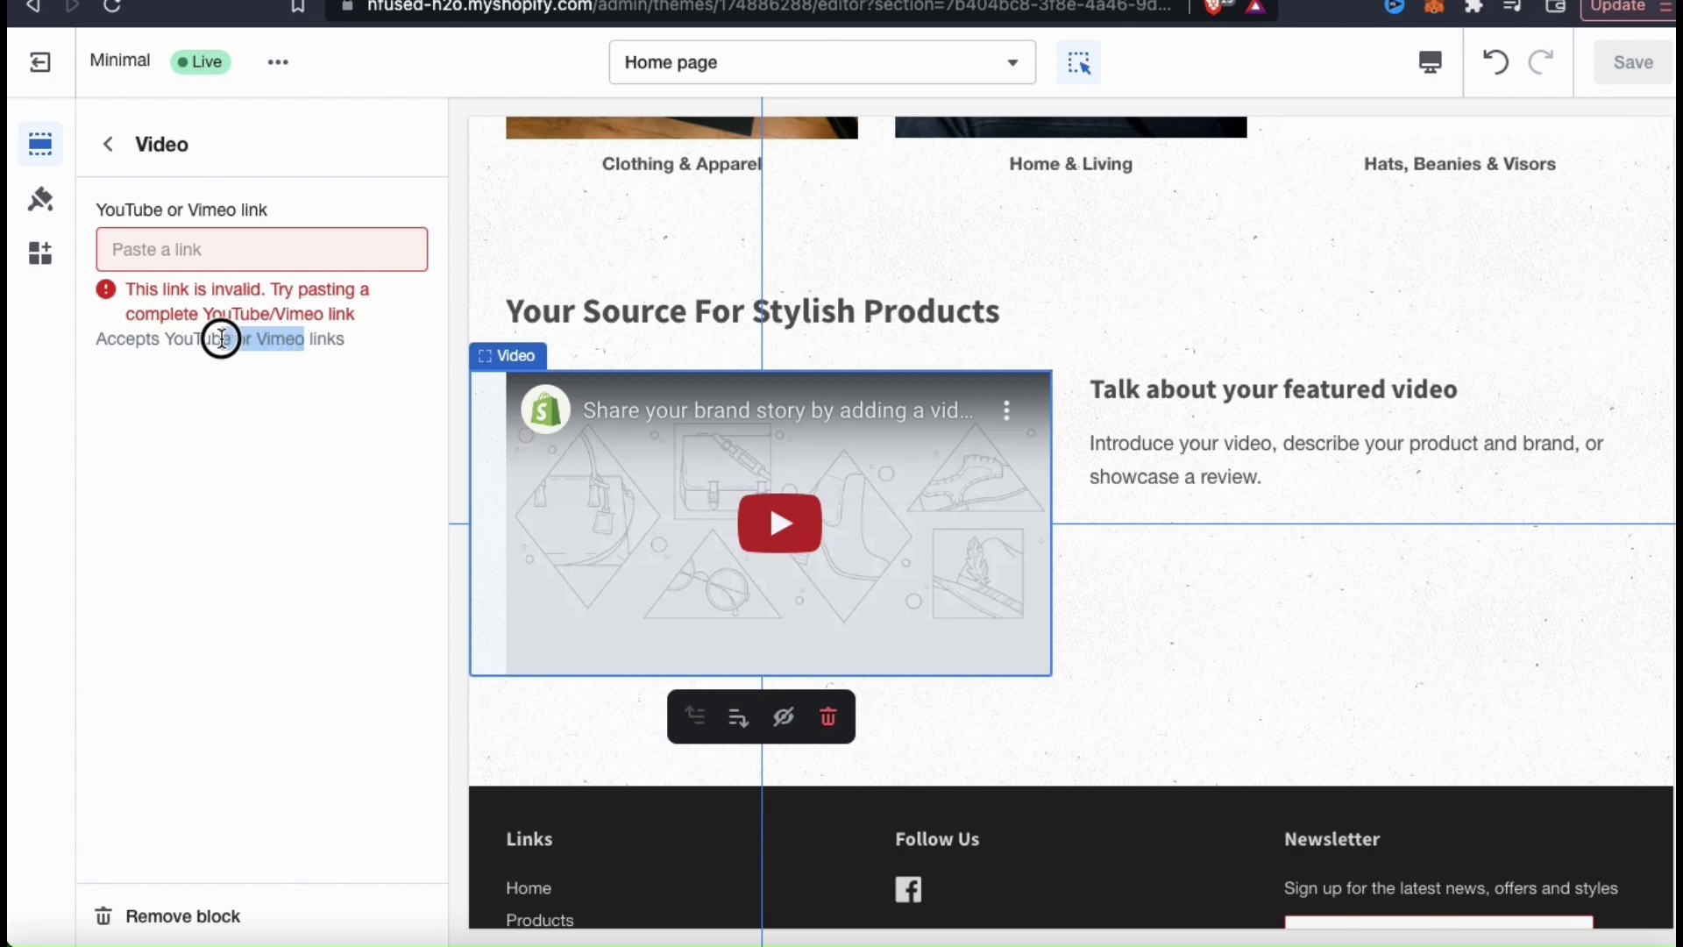
{"action": "left_click", "coordinate": [182, 401]}
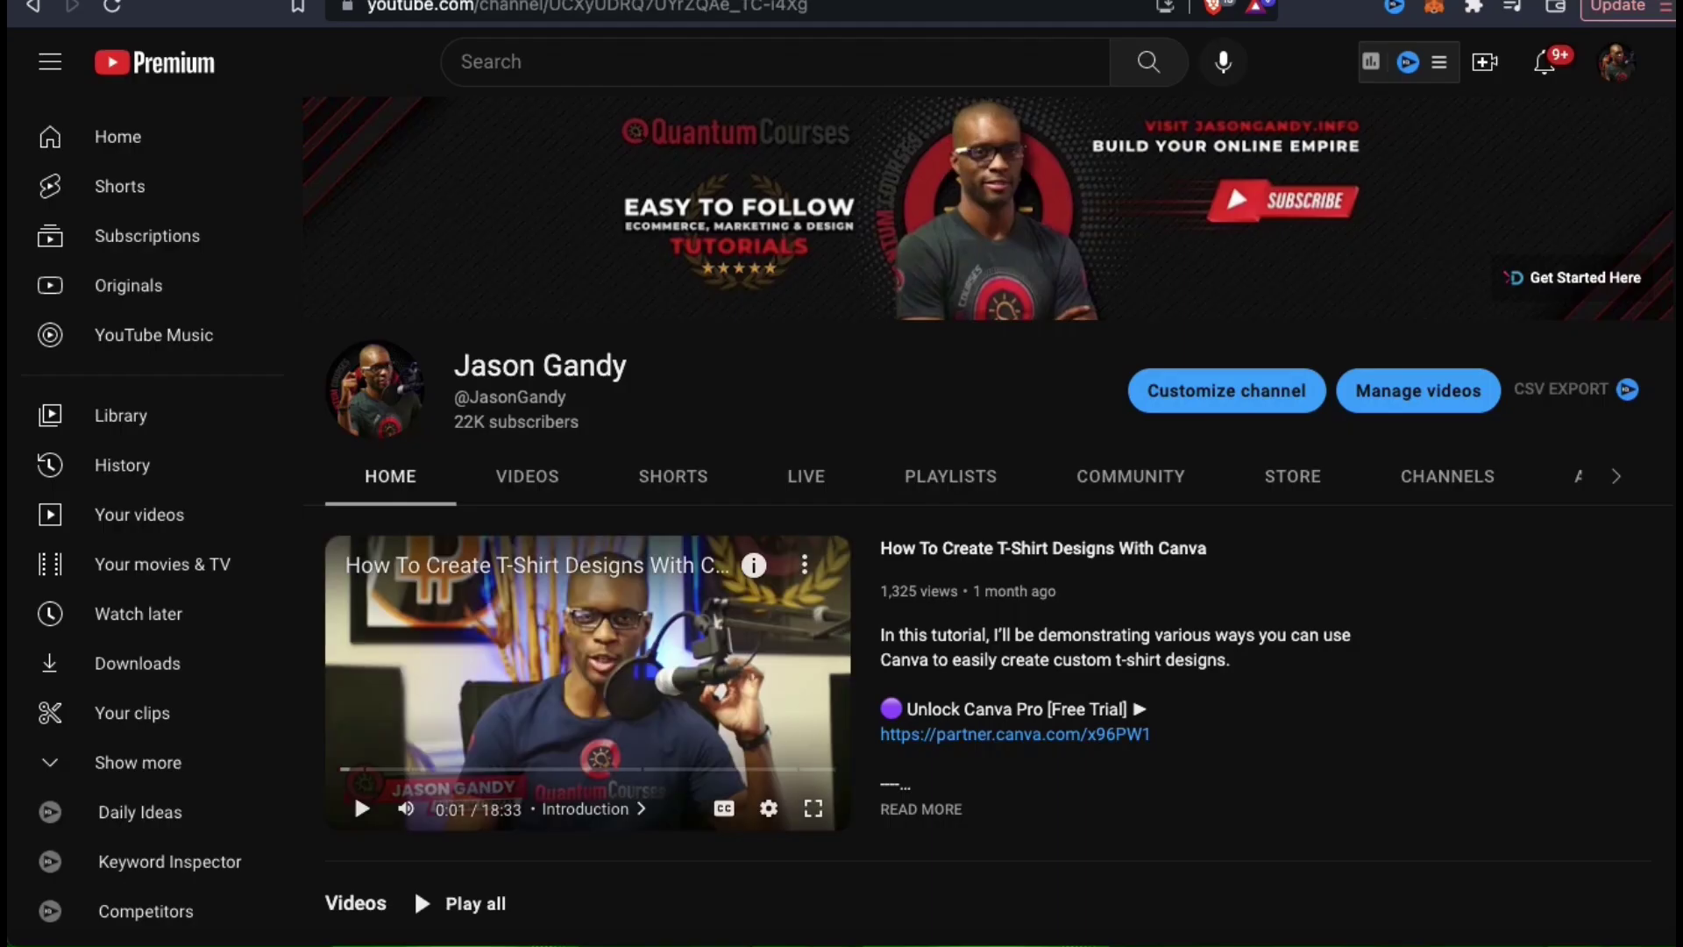
Step: Copy the youtu.be share link of the Quantum Designs Products demo video
{"action": "left_click", "coordinate": [1484, 63]}
{"action": "left_click", "coordinate": [1512, 120]}
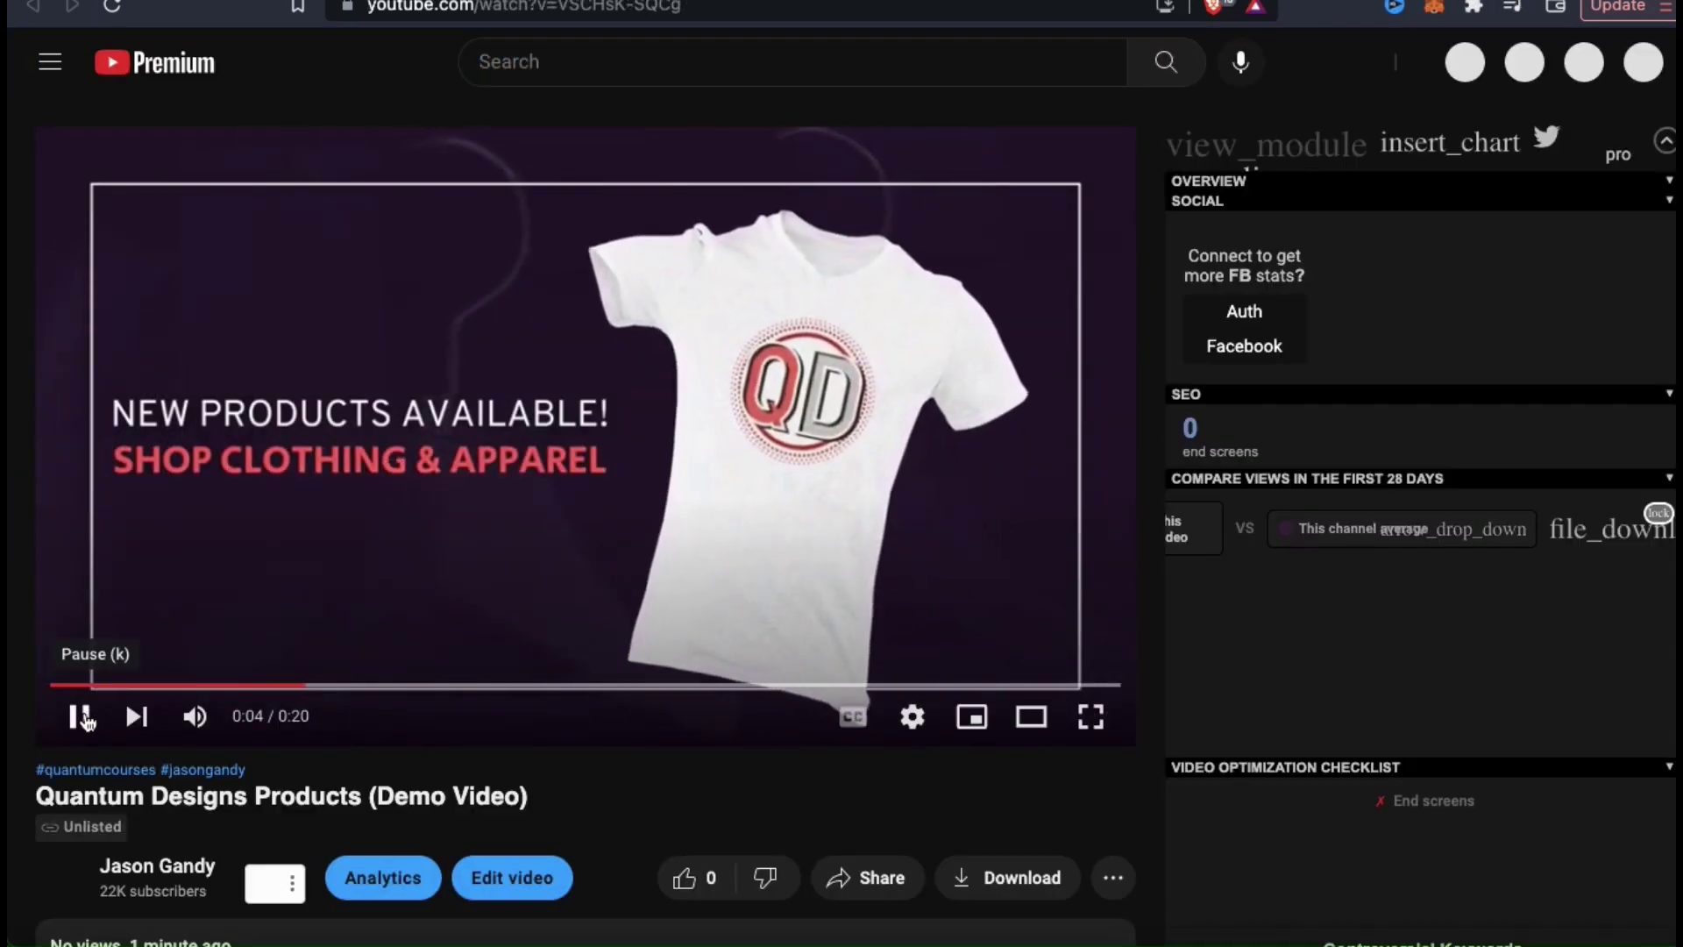
{"action": "left_click", "coordinate": [85, 718]}
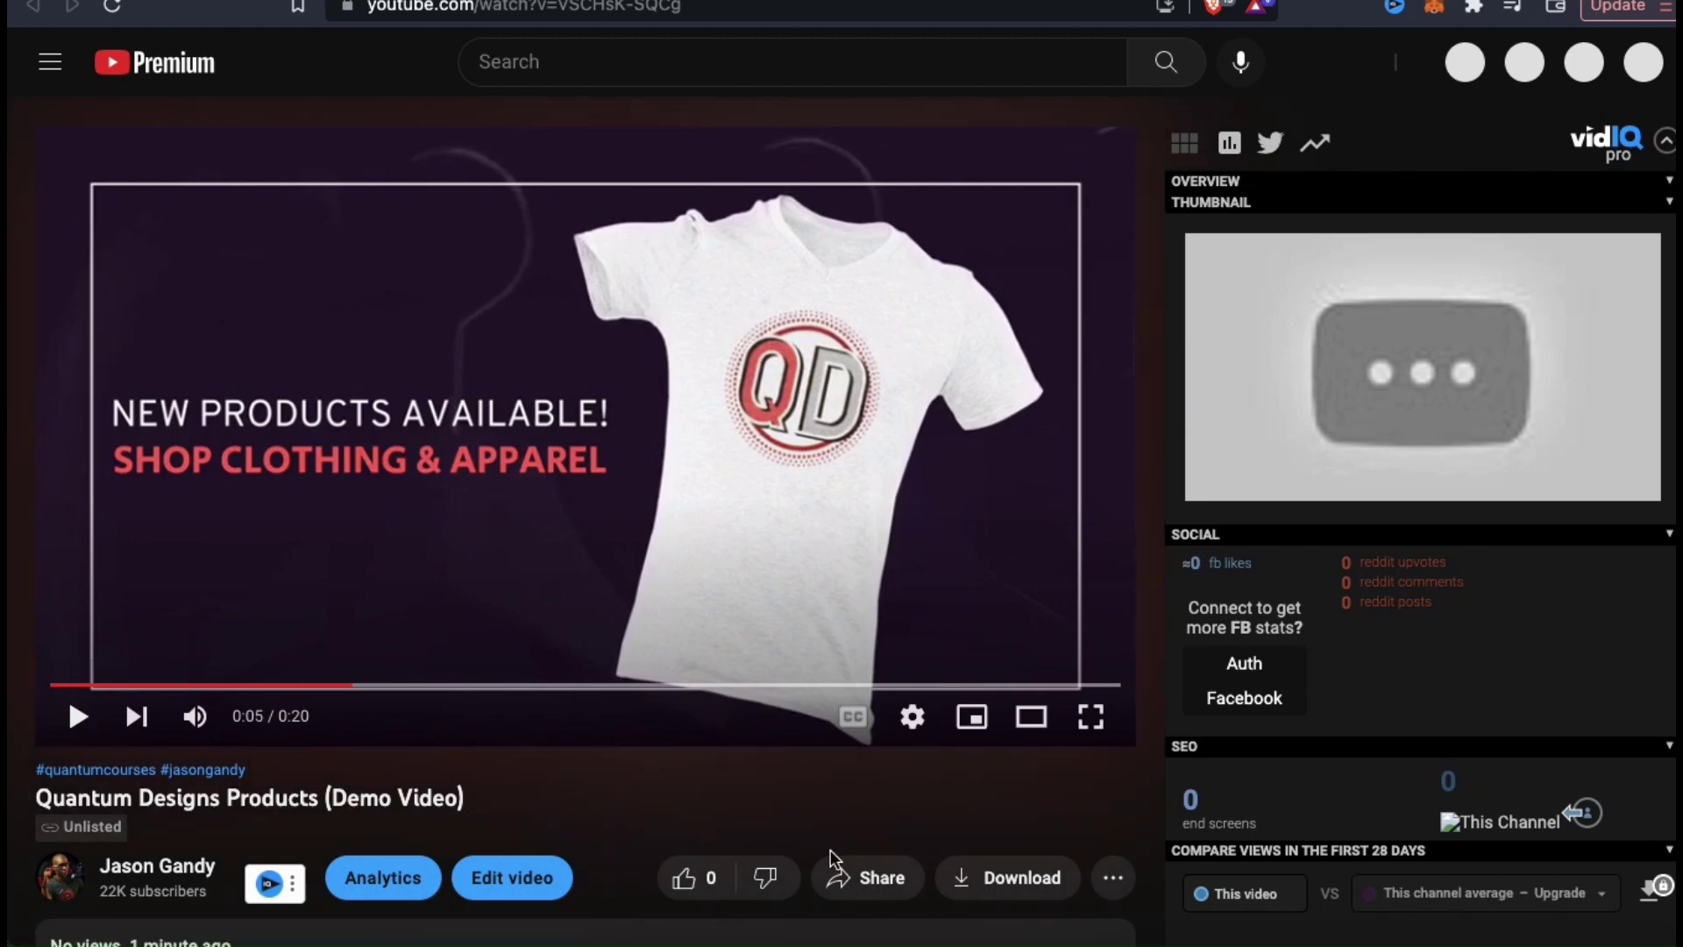
{"action": "left_click", "coordinate": [865, 881]}
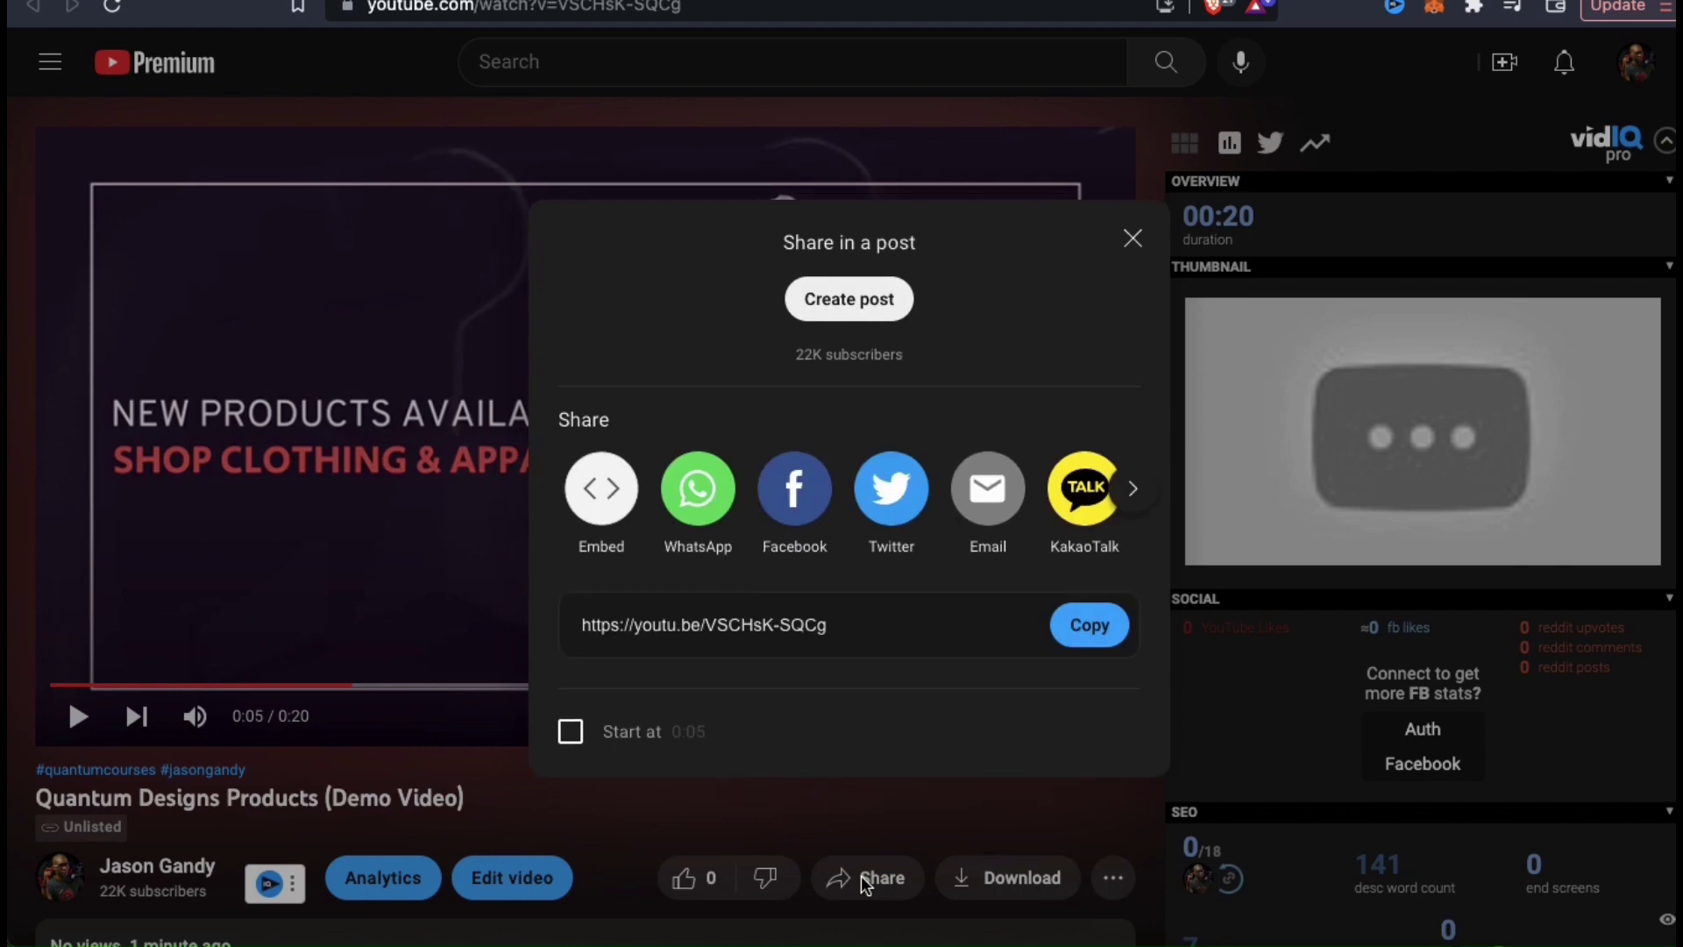
{"action": "left_click", "coordinate": [1088, 642]}
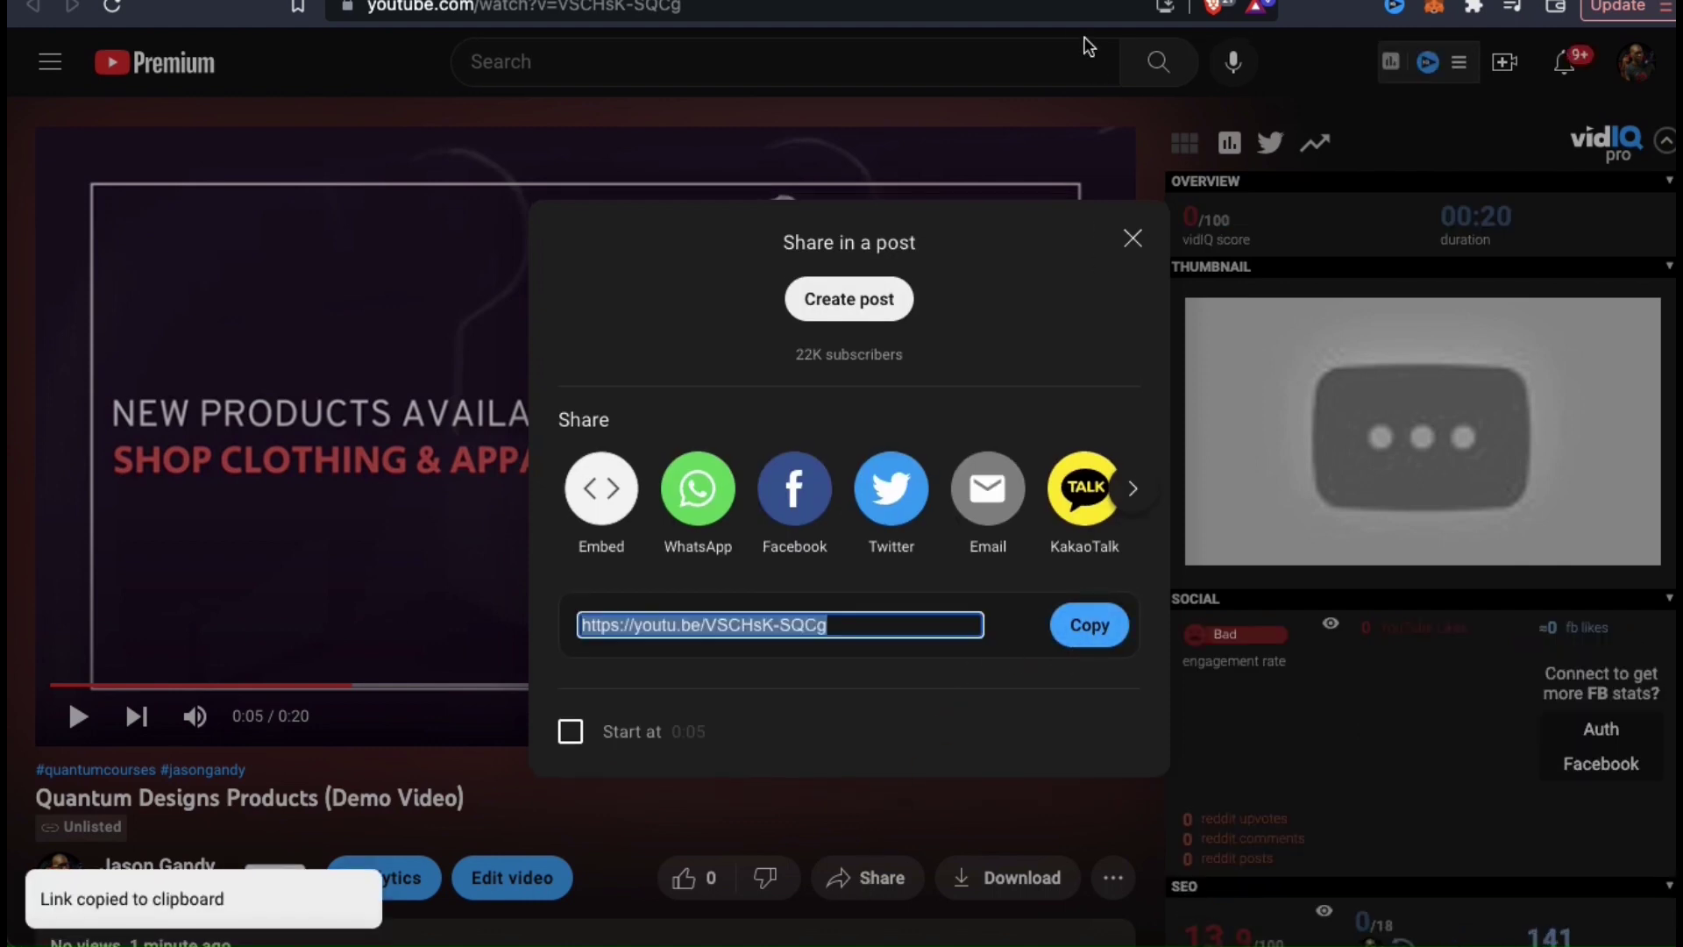
{"action": "key", "text": "ctrl+Tab"}
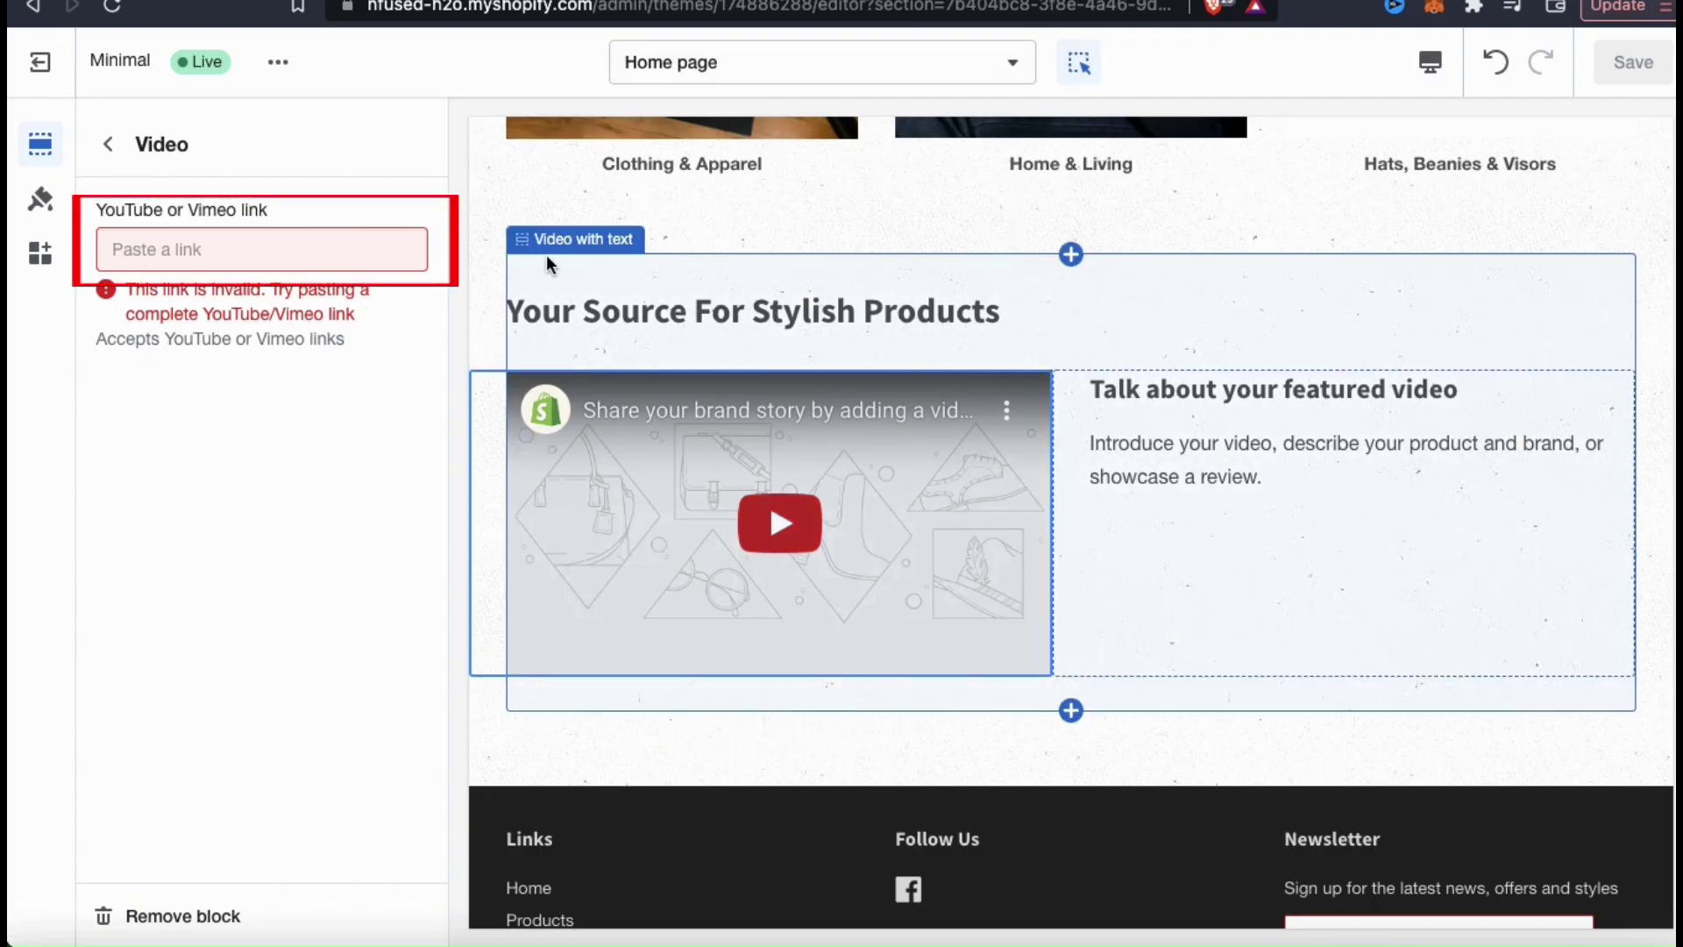
Step: Paste the YouTube link into the video block's link field and save the theme
{"action": "right_click", "coordinate": [279, 251]}
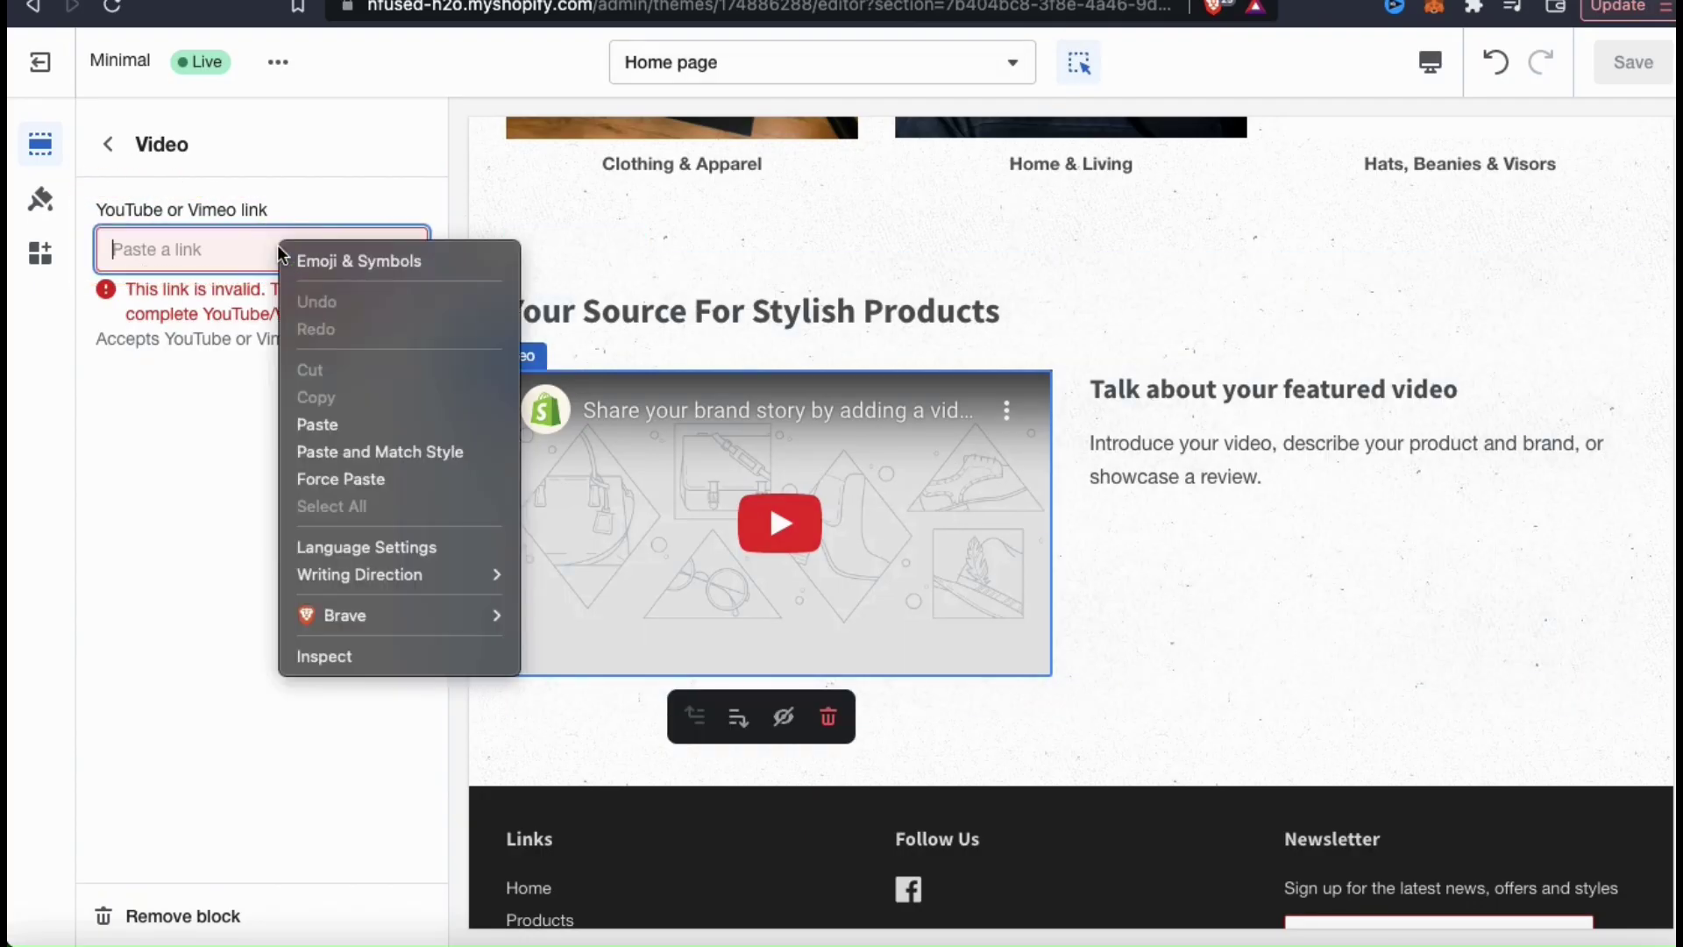
{"action": "left_click", "coordinate": [320, 428]}
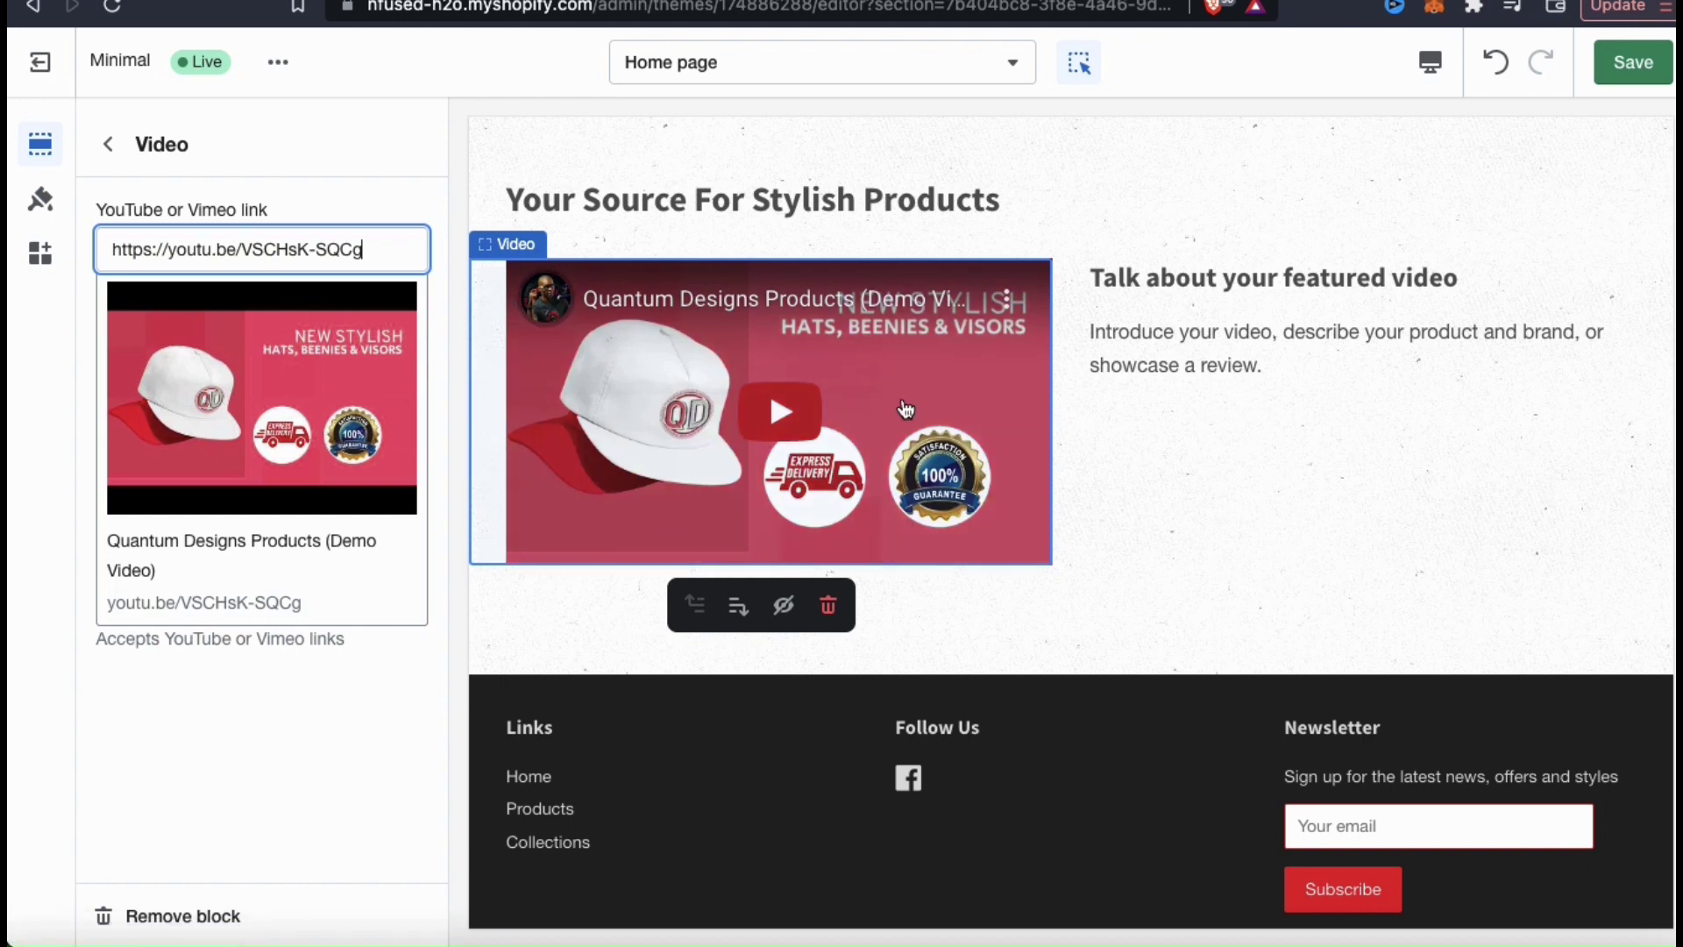
{"action": "left_click", "coordinate": [1644, 69]}
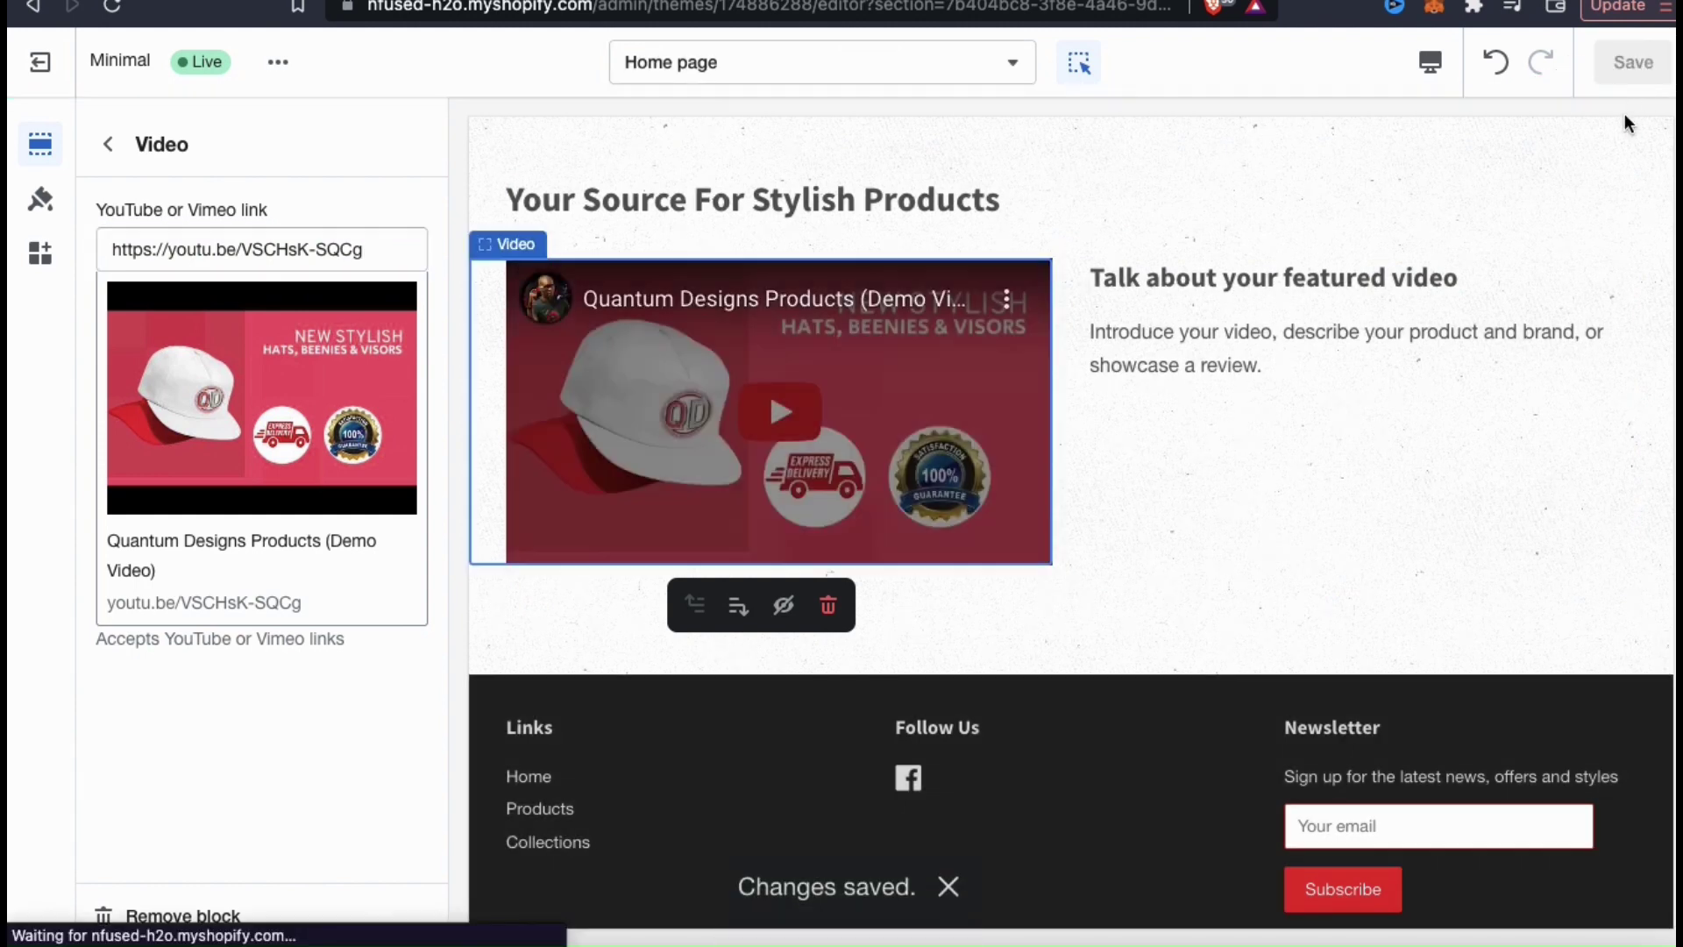
Step: Back in the sections list, hide and re-show the video's text block, then open its settings
{"action": "left_click", "coordinate": [109, 148]}
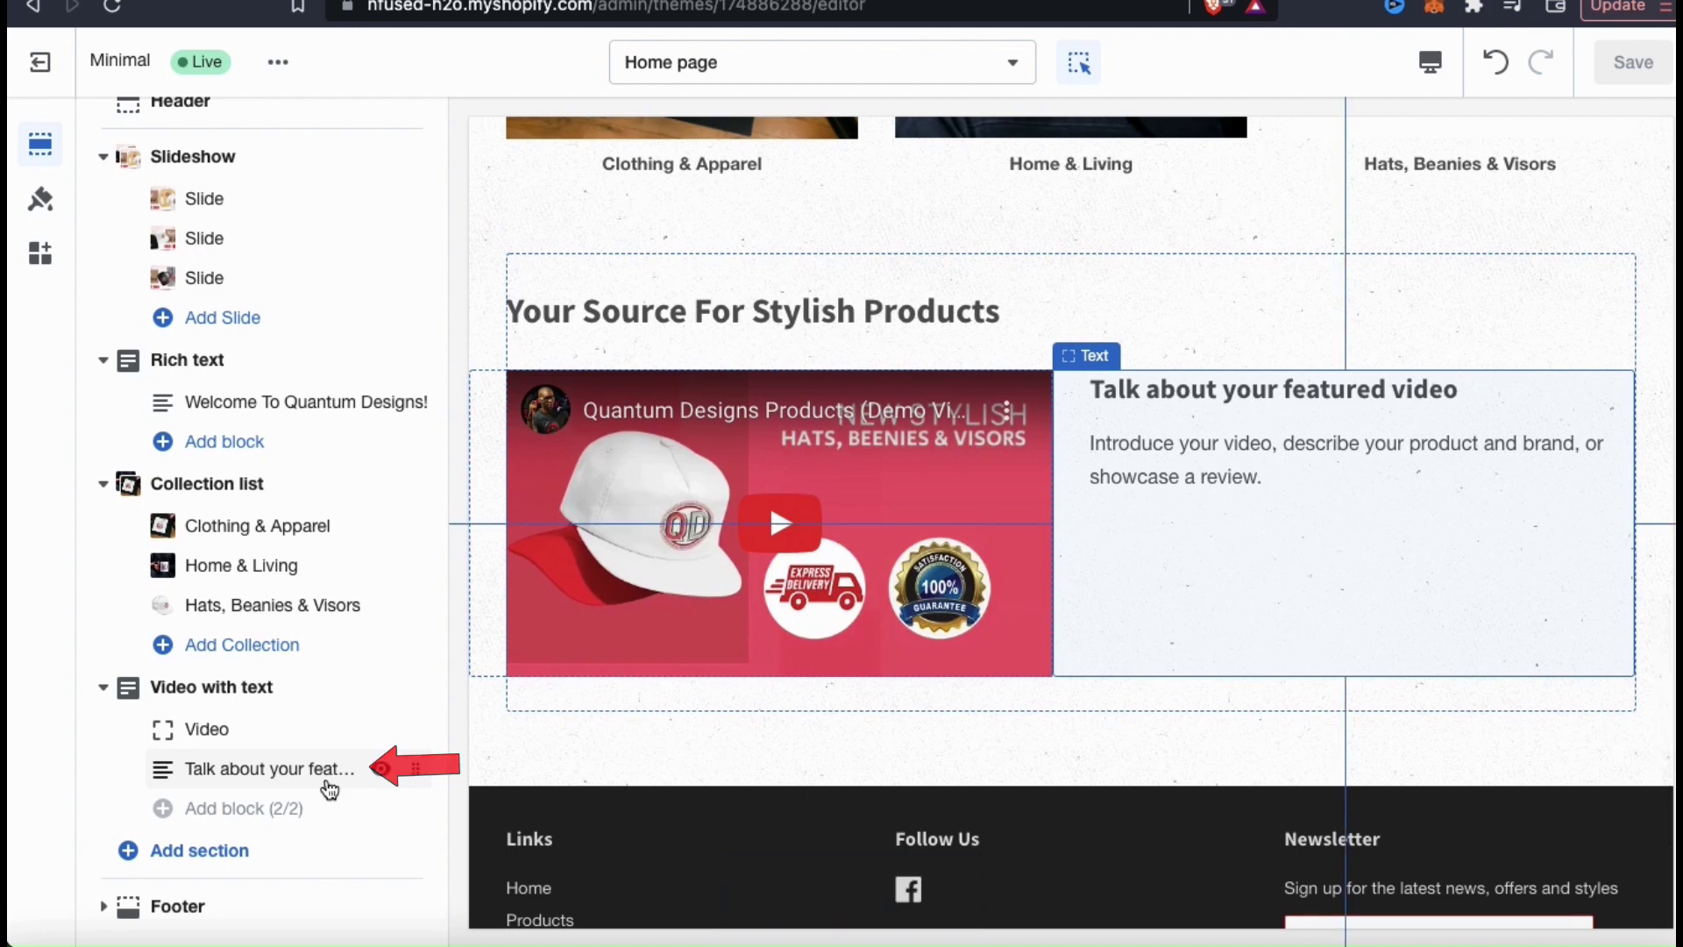
{"action": "mouse_move", "coordinate": [270, 768]}
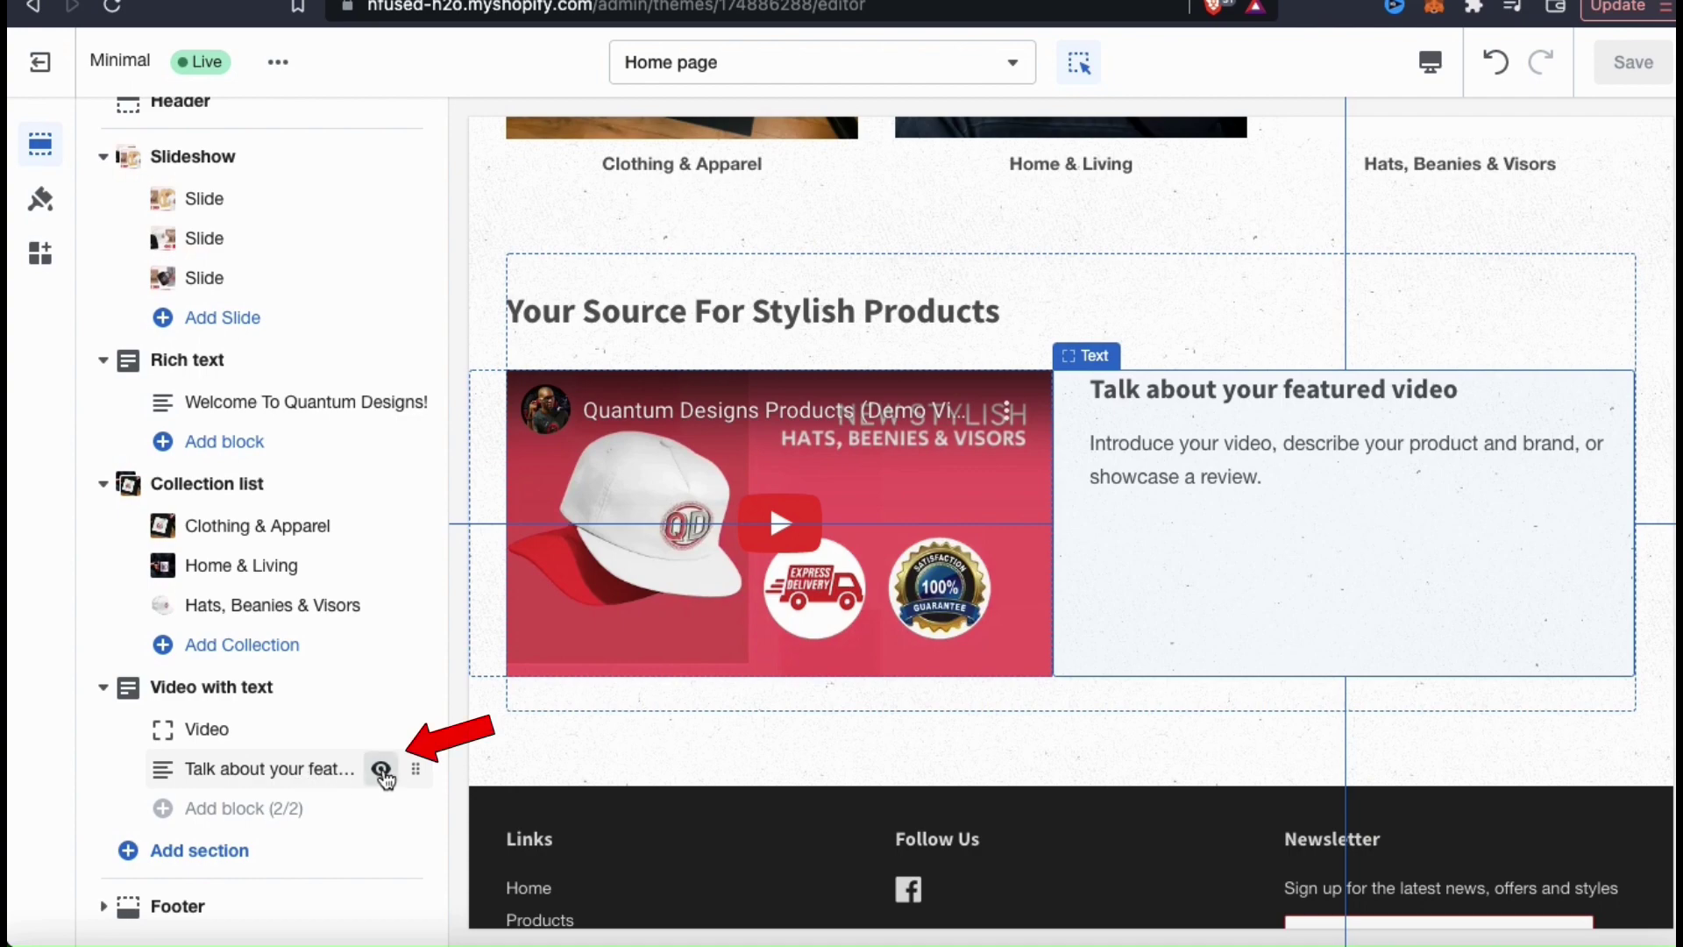
{"action": "left_click", "coordinate": [382, 771]}
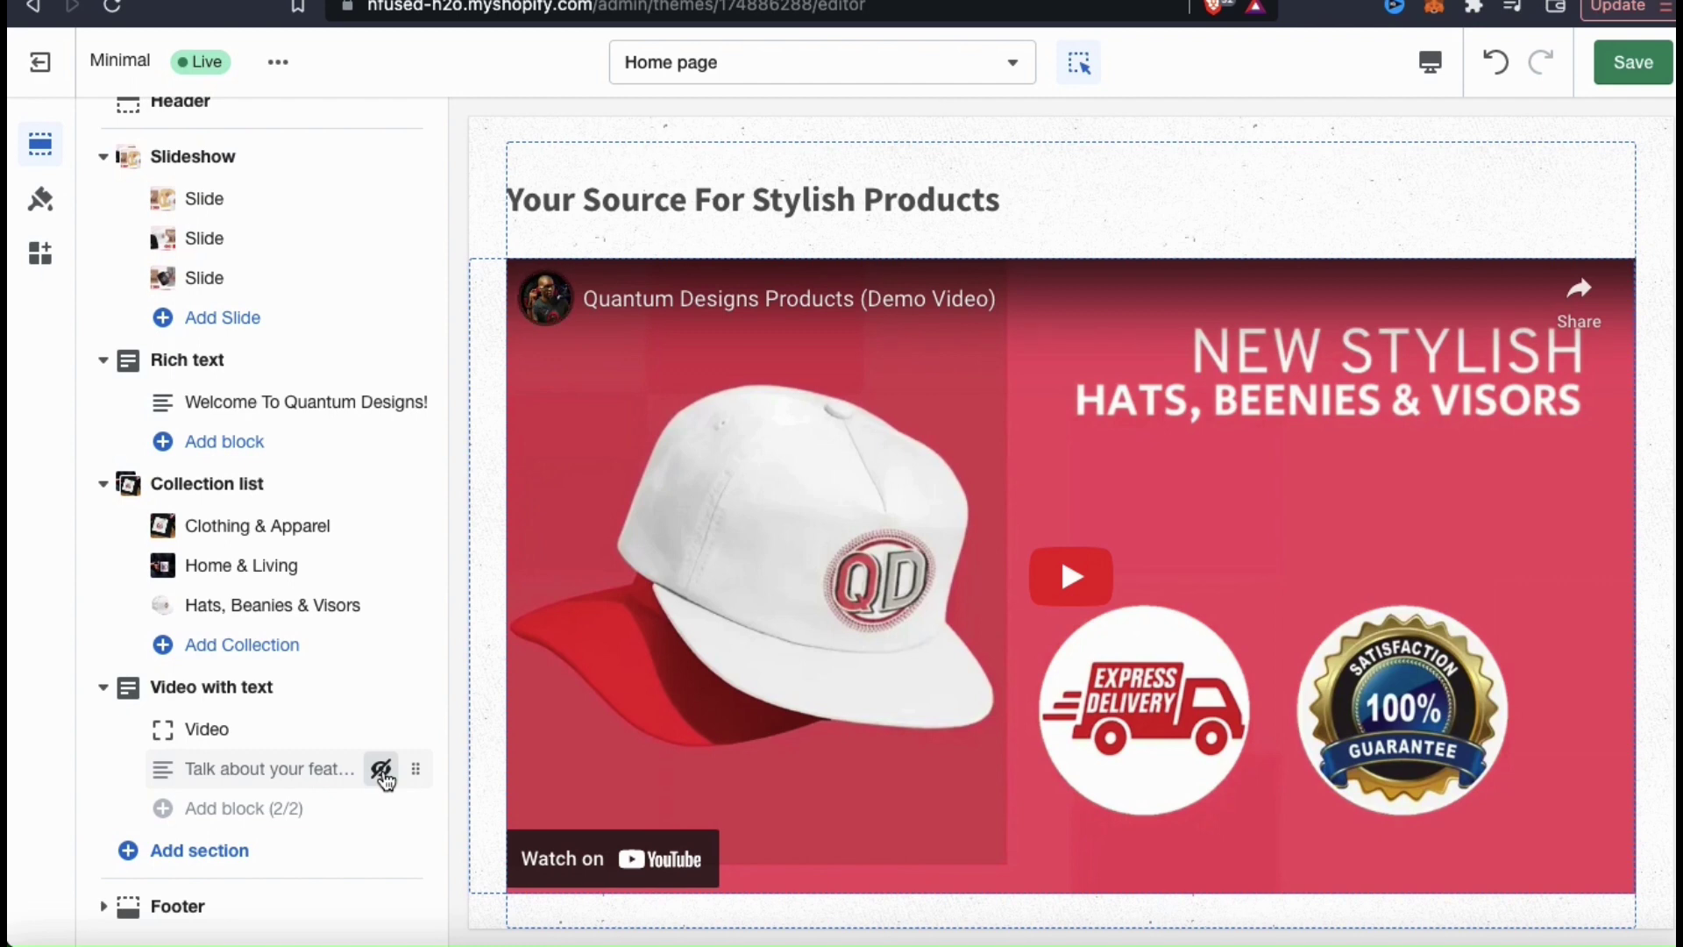
{"action": "left_click", "coordinate": [382, 771]}
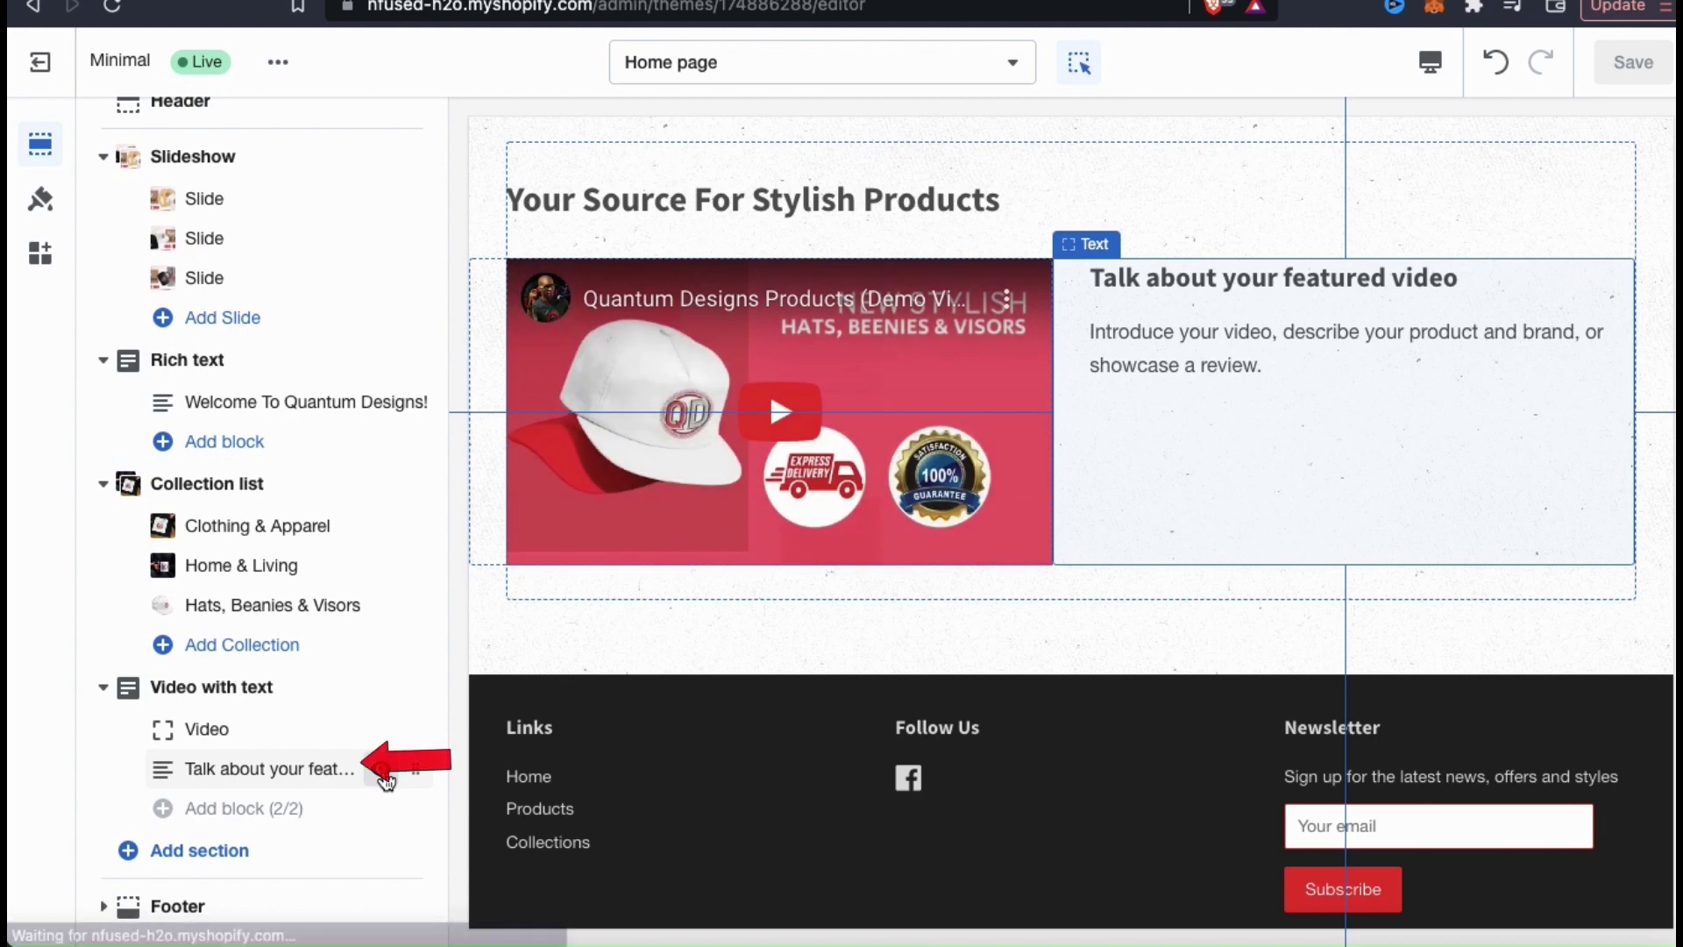
{"action": "left_click", "coordinate": [266, 769]}
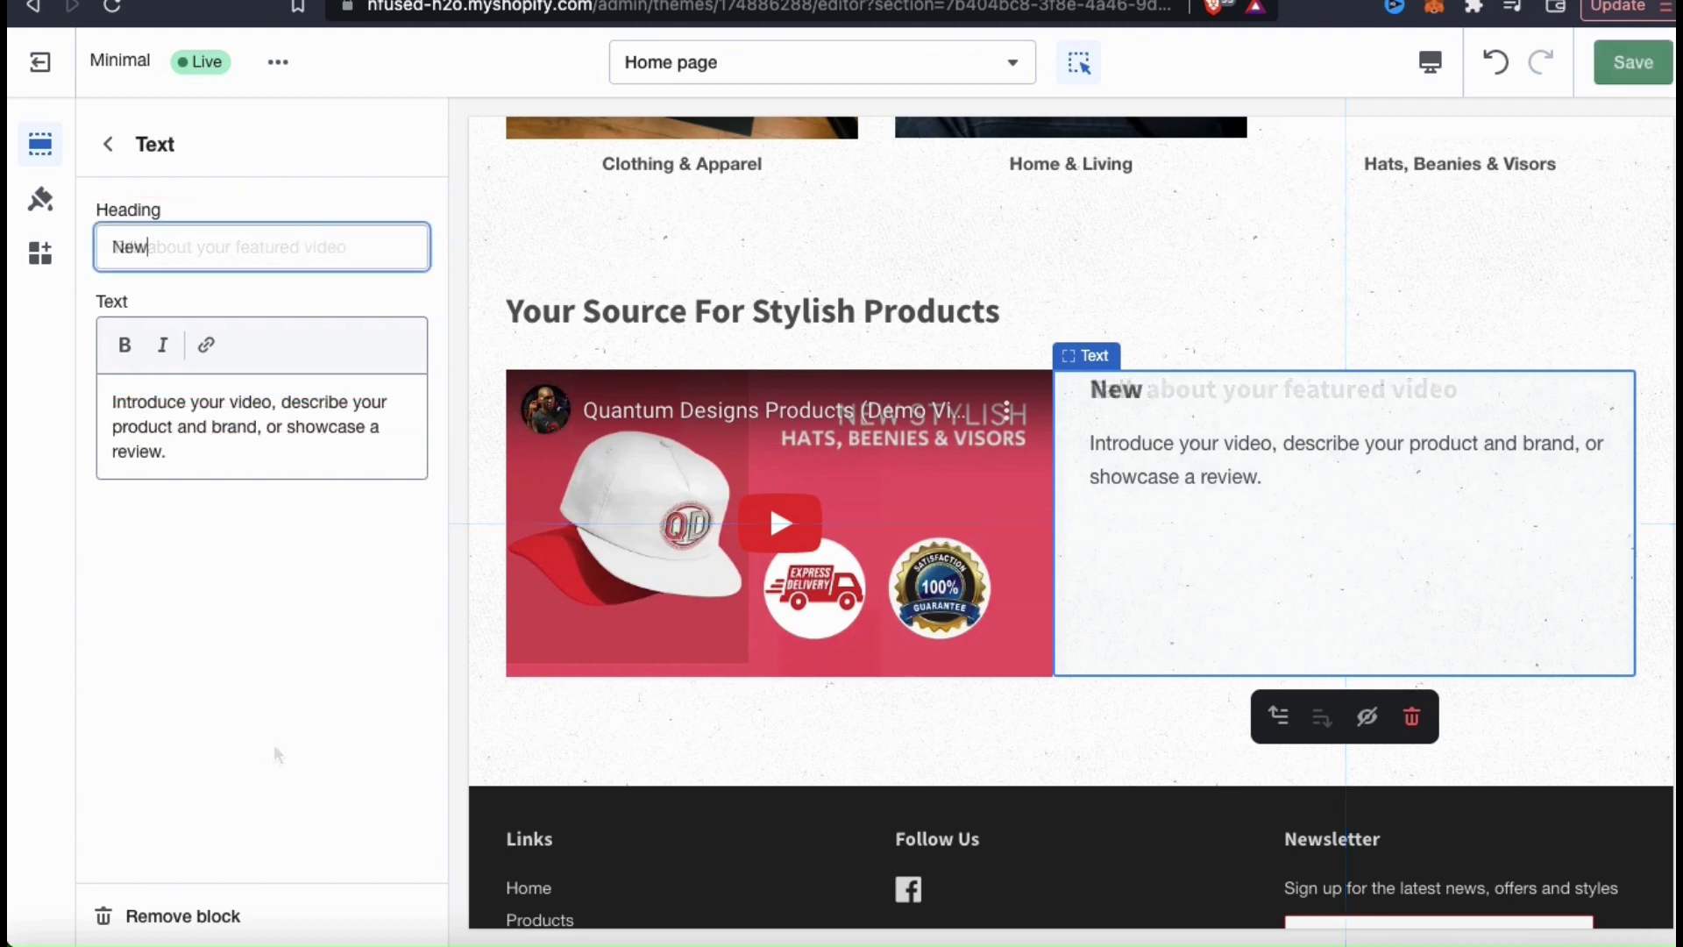
Step: Enter the heading 'New Products Now Available!' and replace the description with the Quantum Designs blurb
{"action": "type", "text": "Products N"}
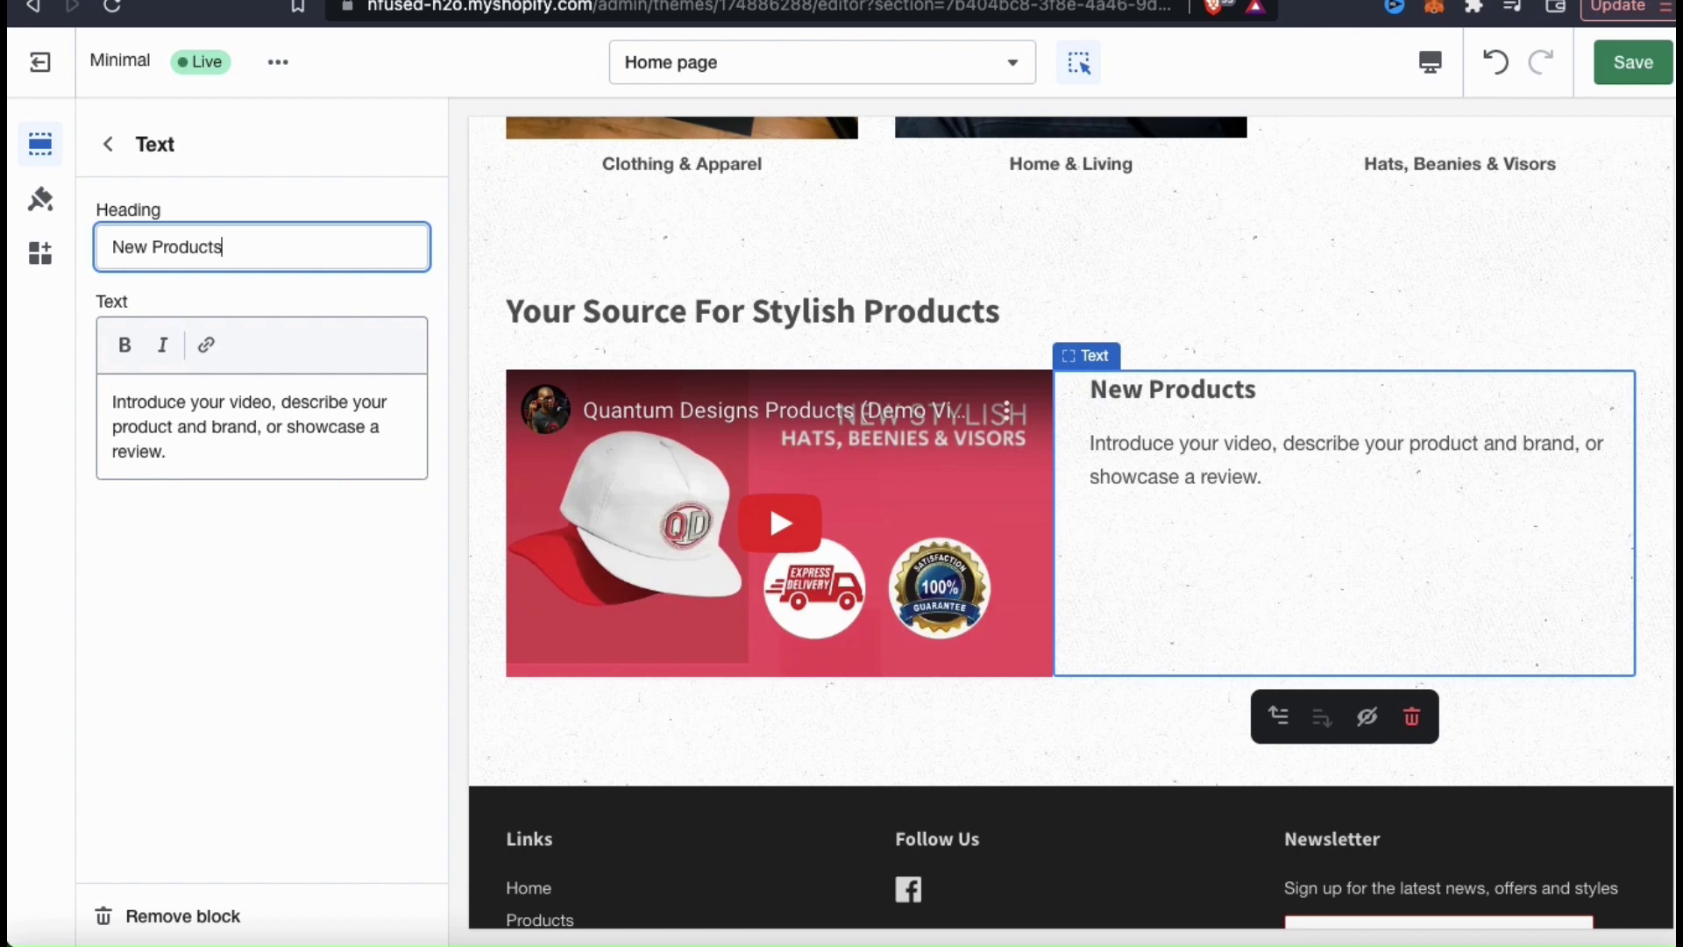
{"action": "type", "text": "ow Available!"}
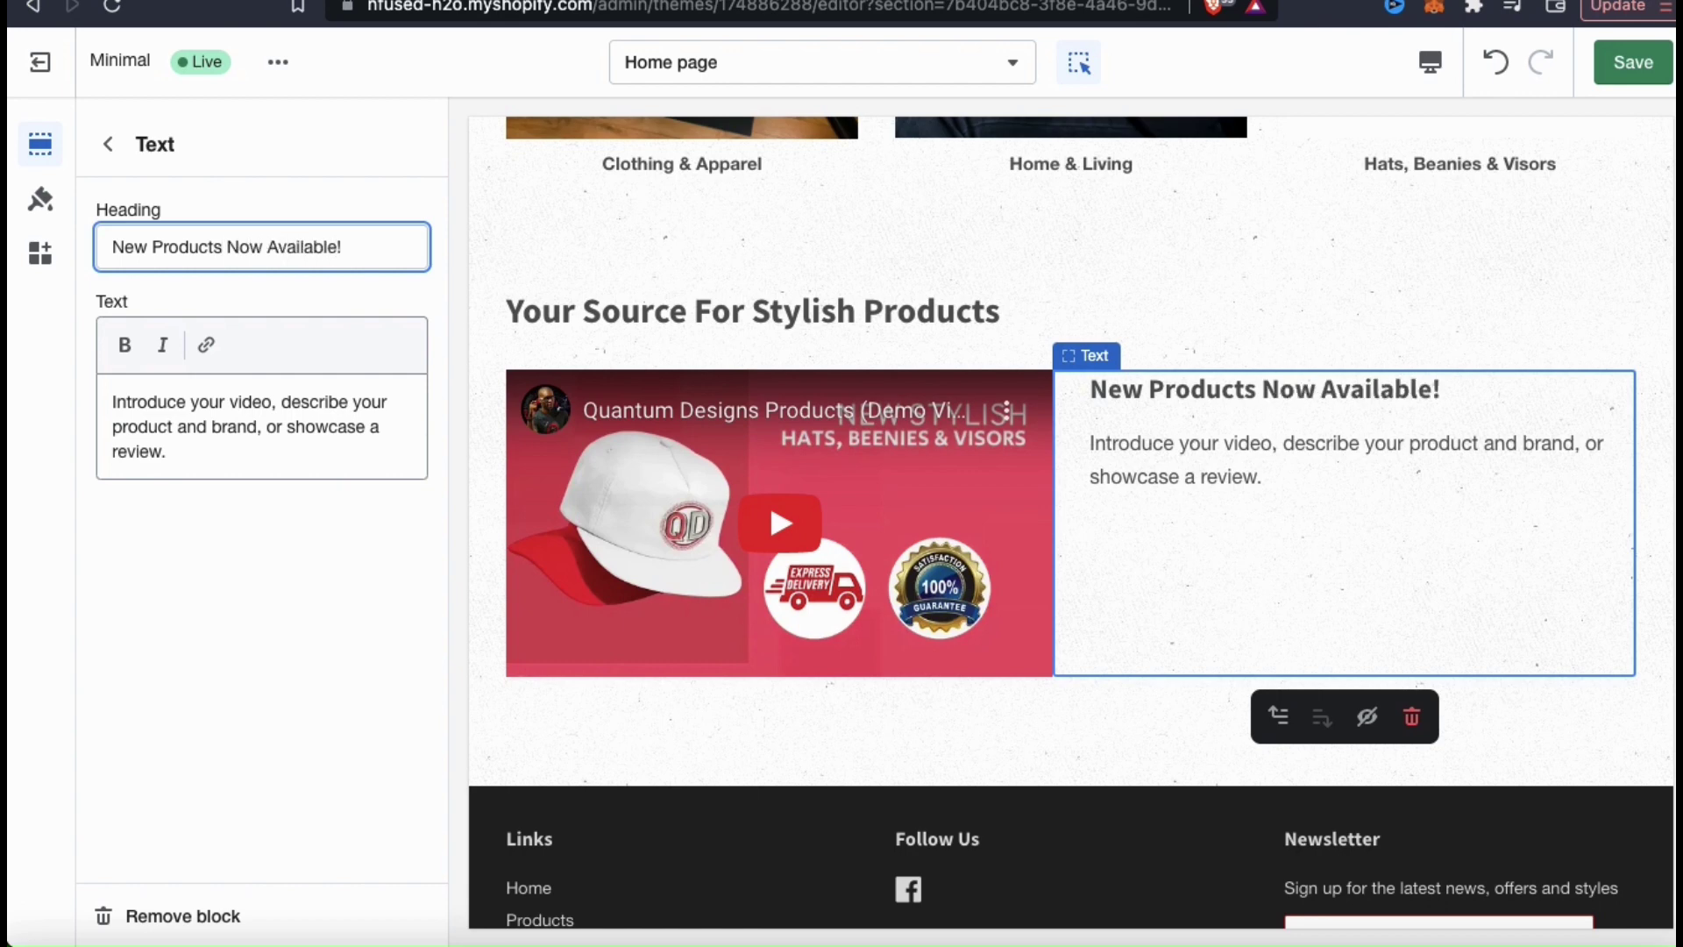
{"action": "left_click", "coordinate": [169, 443]}
{"action": "left_click_drag", "start_coordinate": [169, 443], "coordinate": [106, 398]}
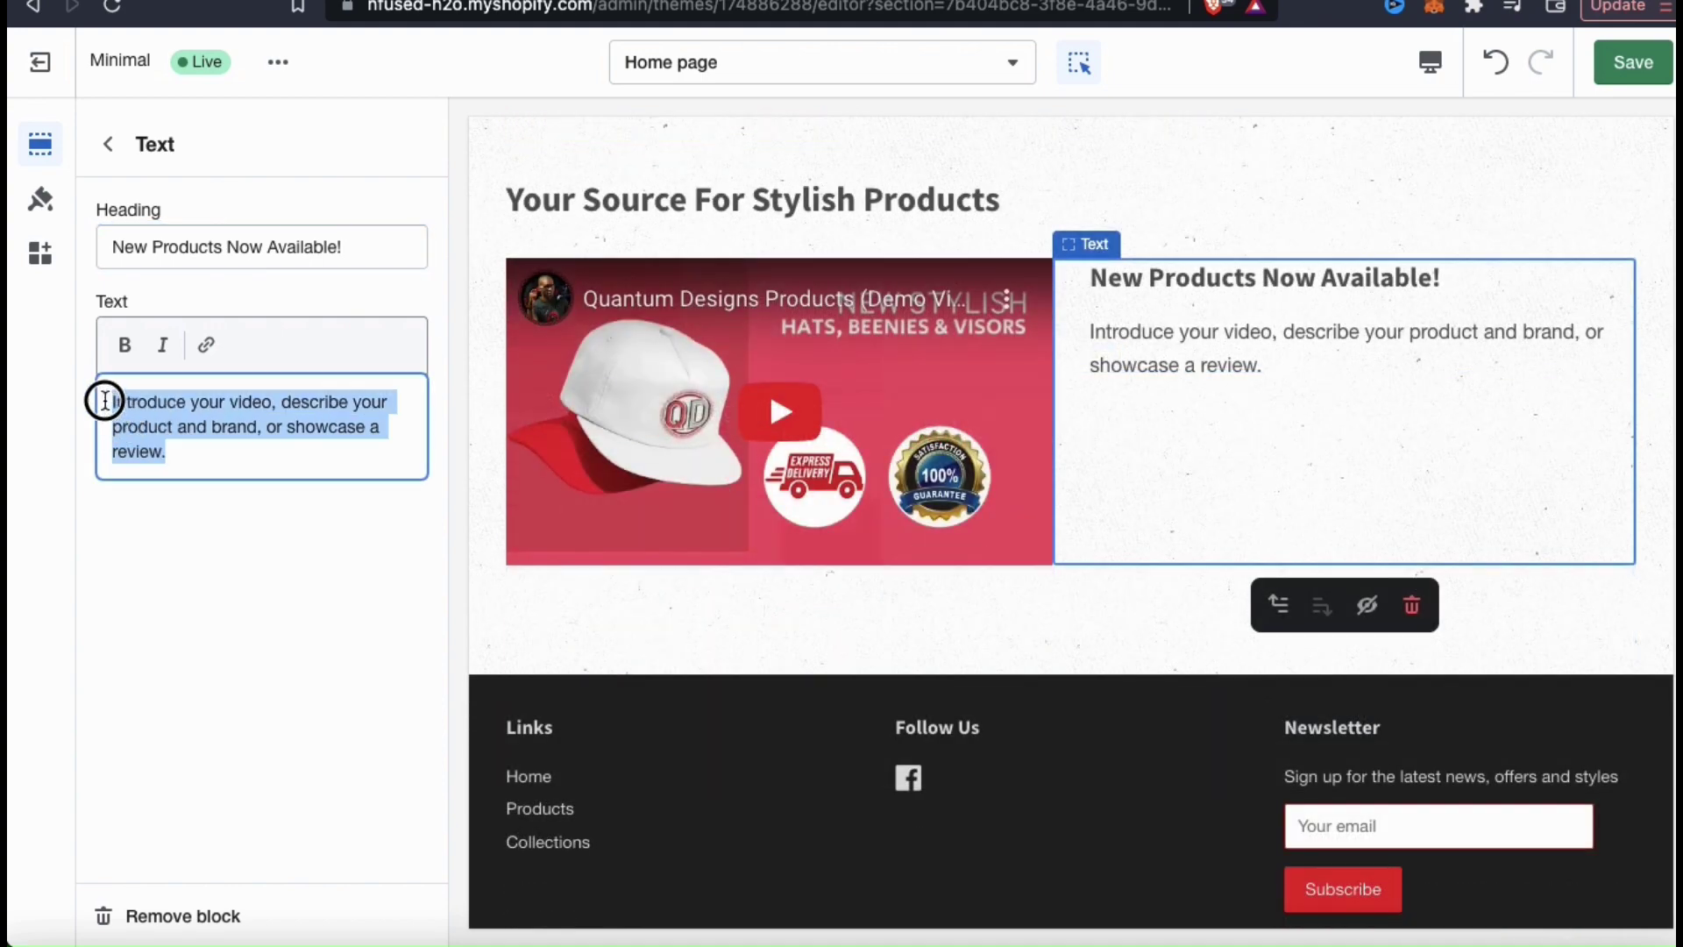
{"action": "type", "text": "Quantum "}
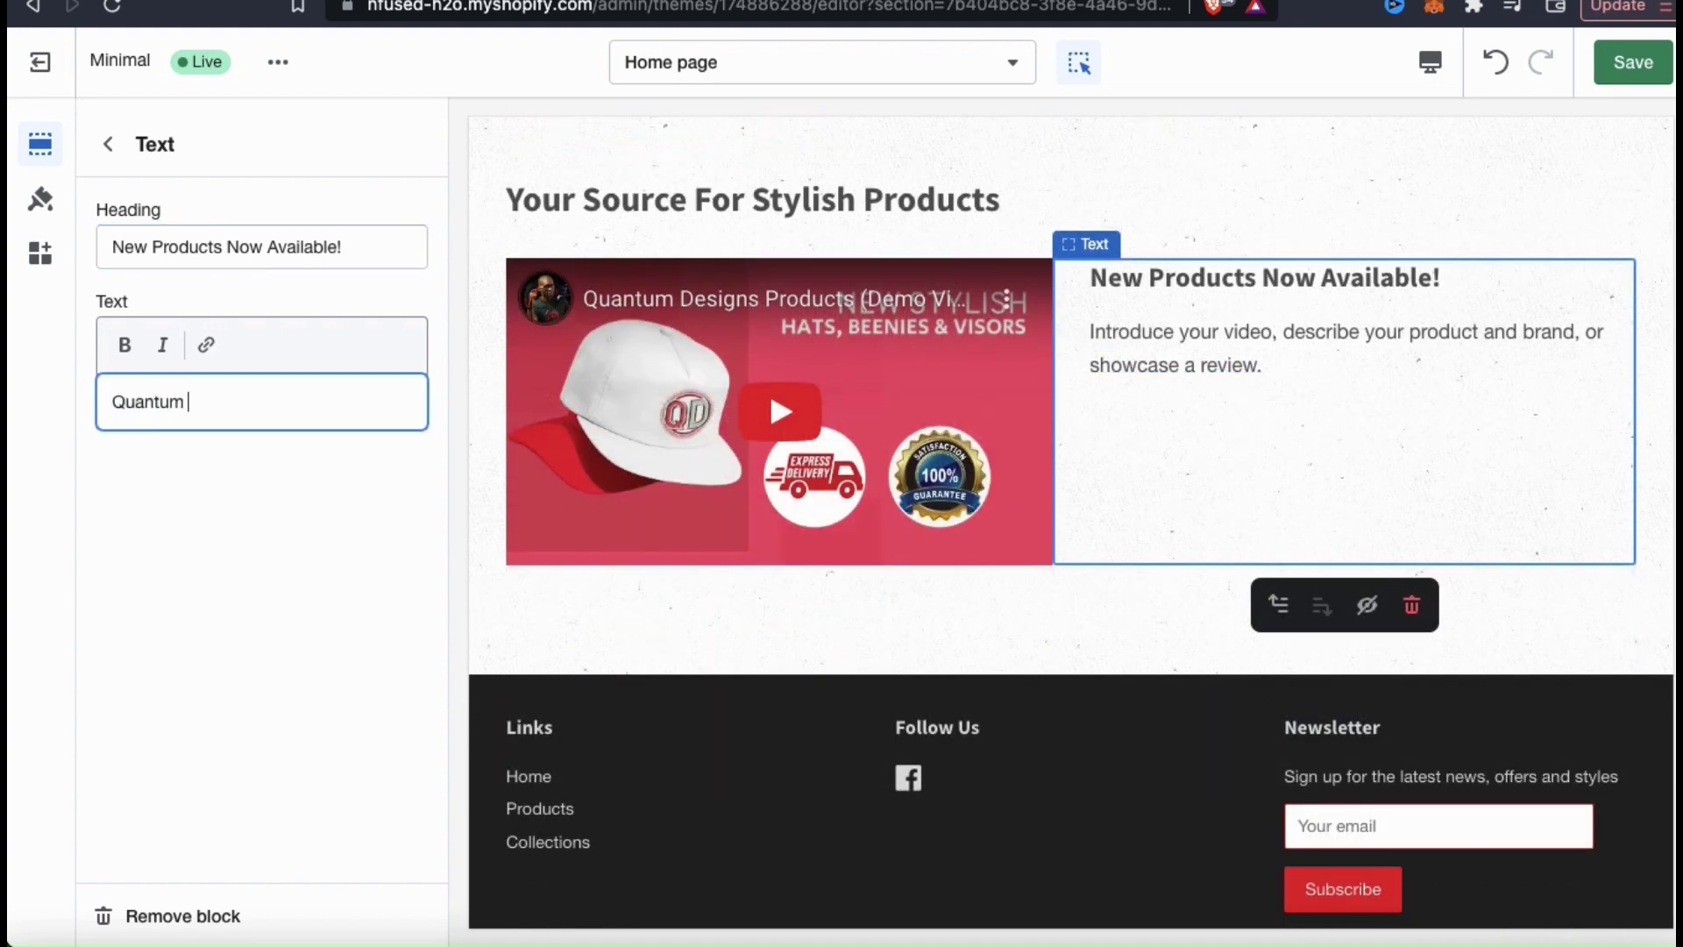
{"action": "type", "text": "Designs provides stylish entrepreneurs with cool business apparel, gear & accessories. Show your passion for online business with the latest gear from the Quantum Designs!"}
Step: Add the line 'Click here to view our latest apparel designs!' and select 'Click here'
{"action": "key", "text": "Return"}
{"action": "key", "text": "Return"}
{"action": "type", "text": "Click here to view our latest apparel designs"}
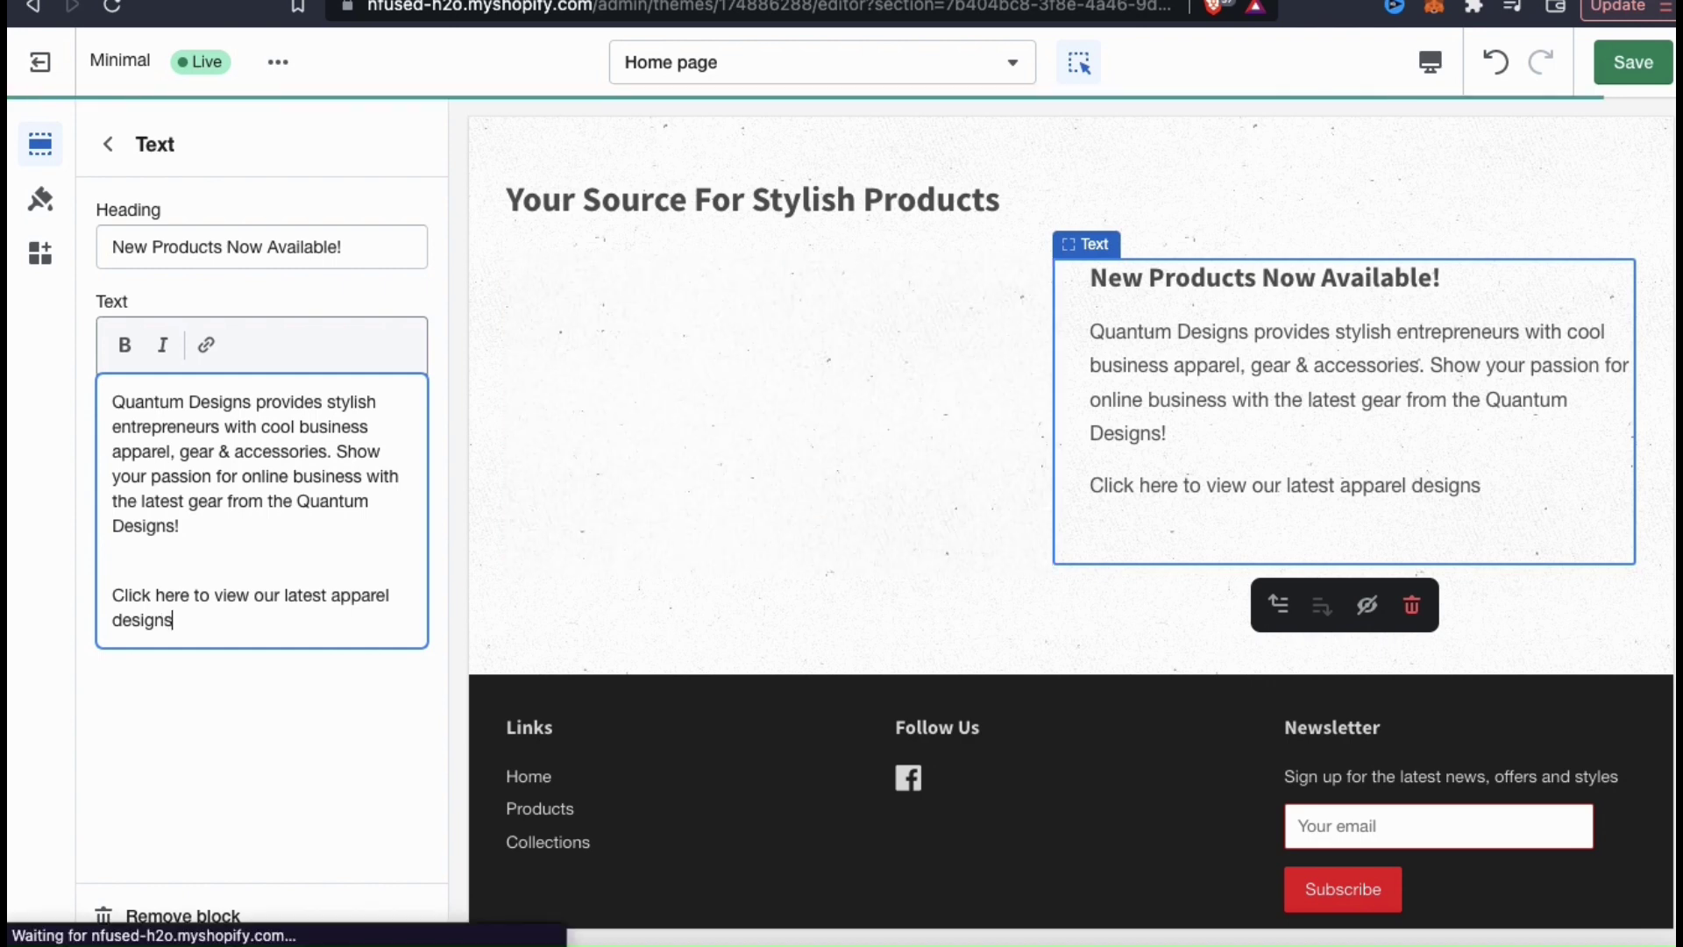
{"action": "type", "text": "!"}
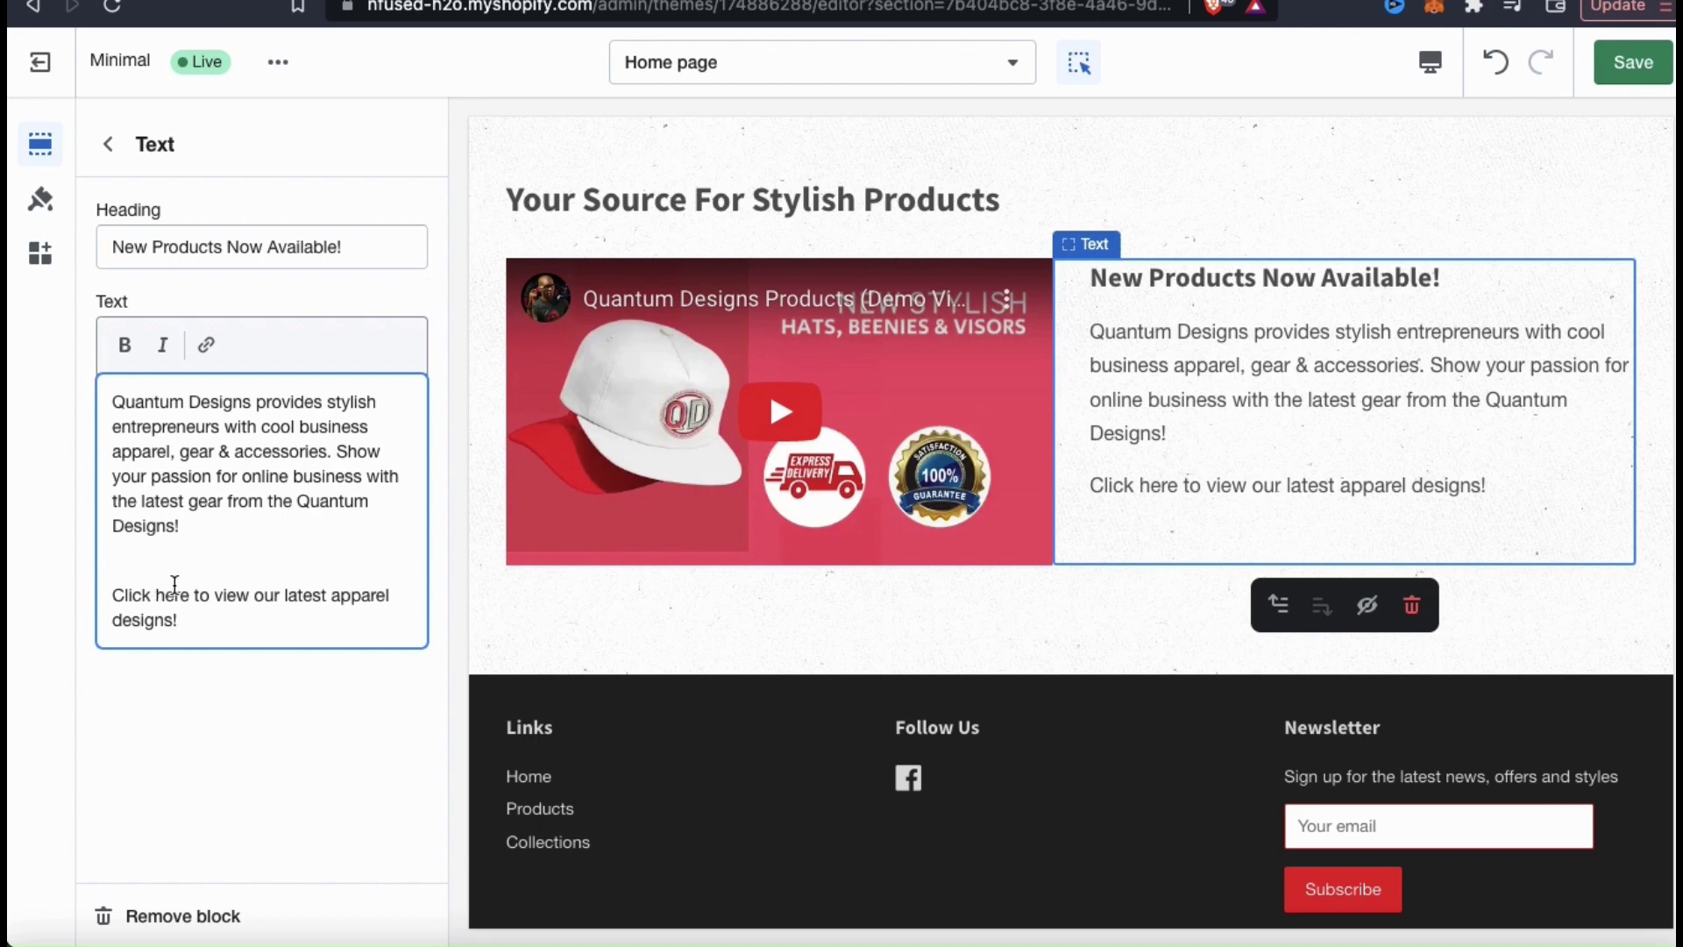
{"action": "left_click_drag", "start_coordinate": [188, 595], "coordinate": [115, 595]}
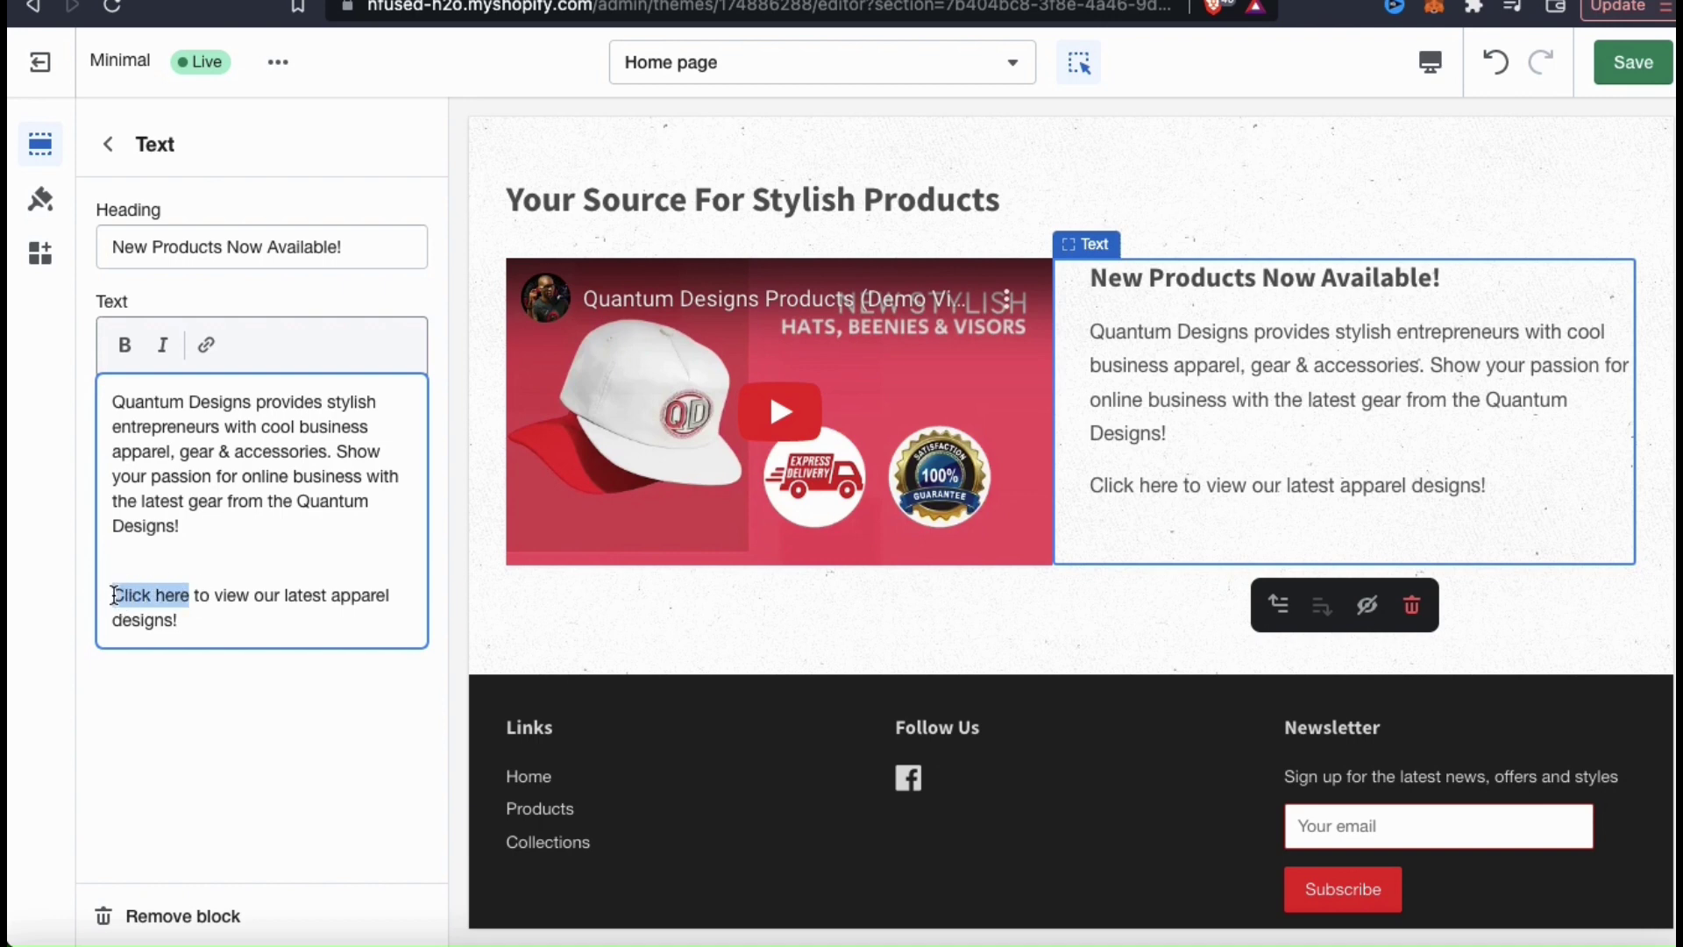
Step: Link the 'Click here' text to the Clothing & Apparel collection
{"action": "left_click", "coordinate": [211, 347]}
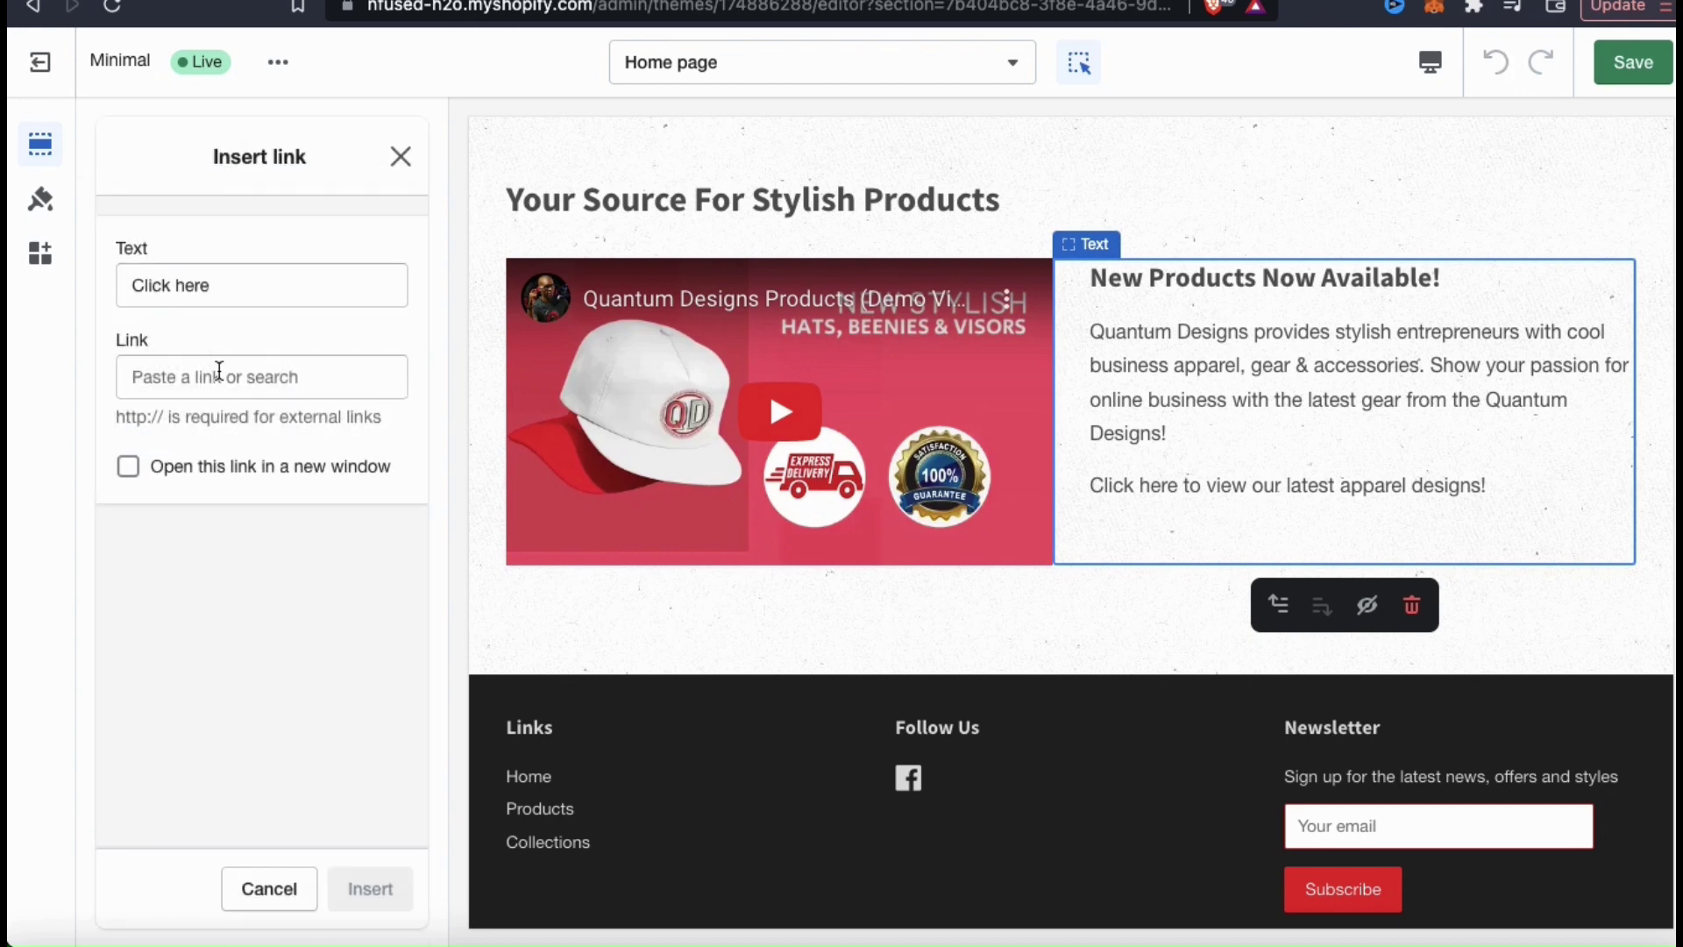
{"action": "left_click", "coordinate": [219, 373]}
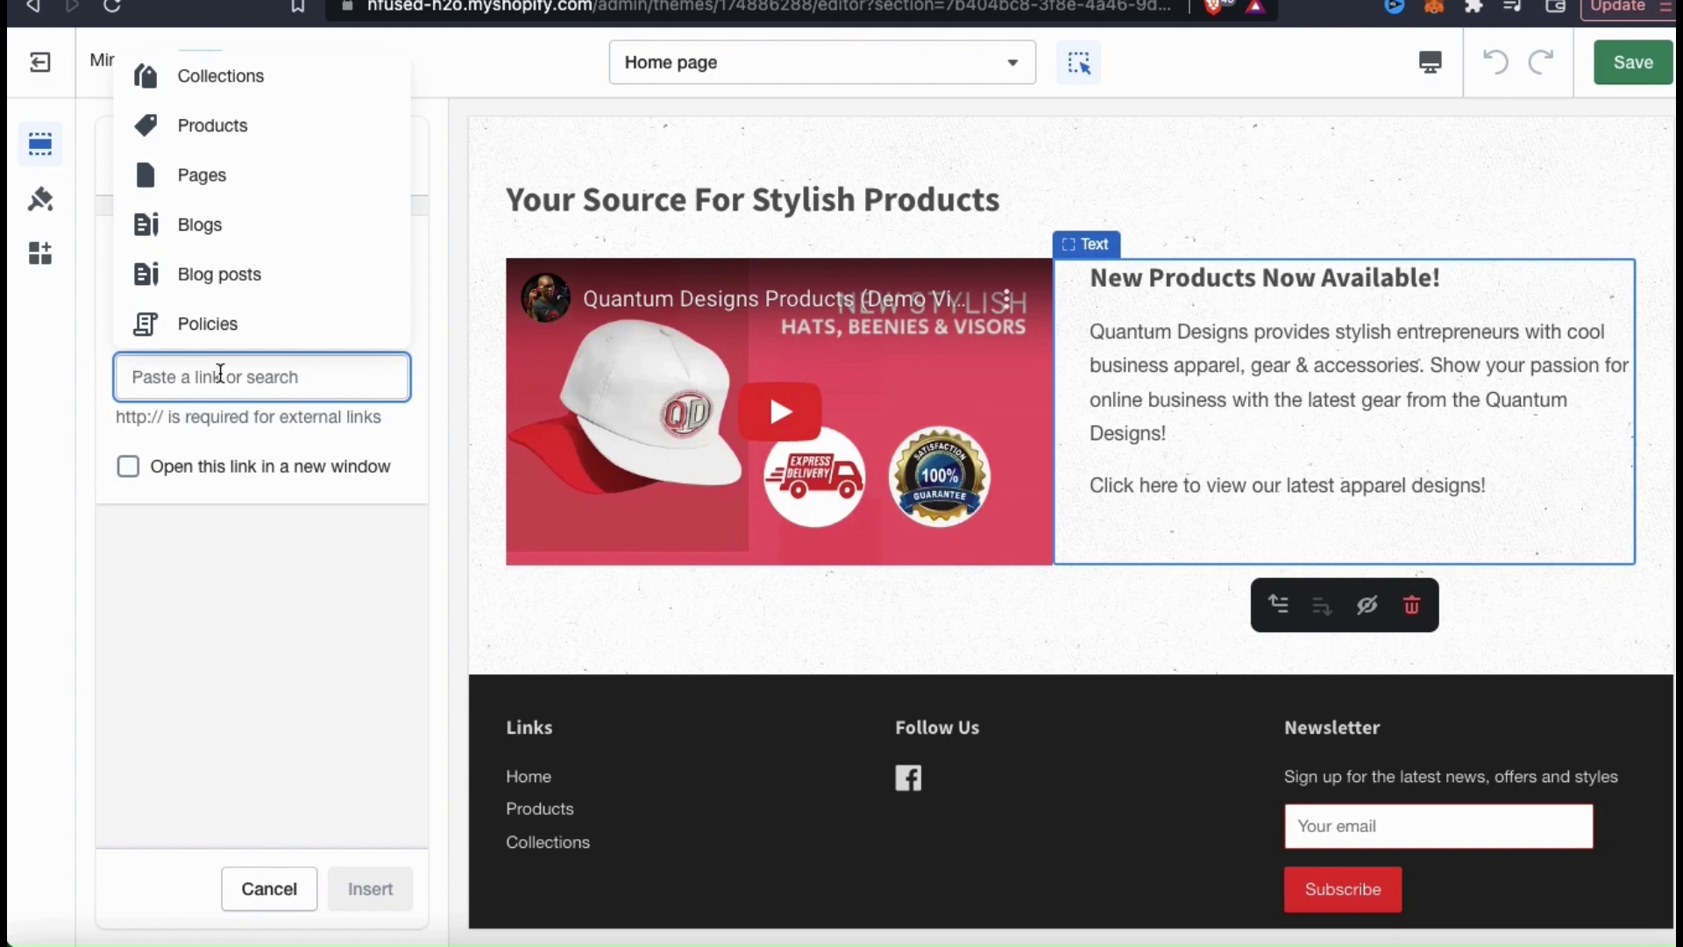
{"action": "left_click", "coordinate": [238, 77]}
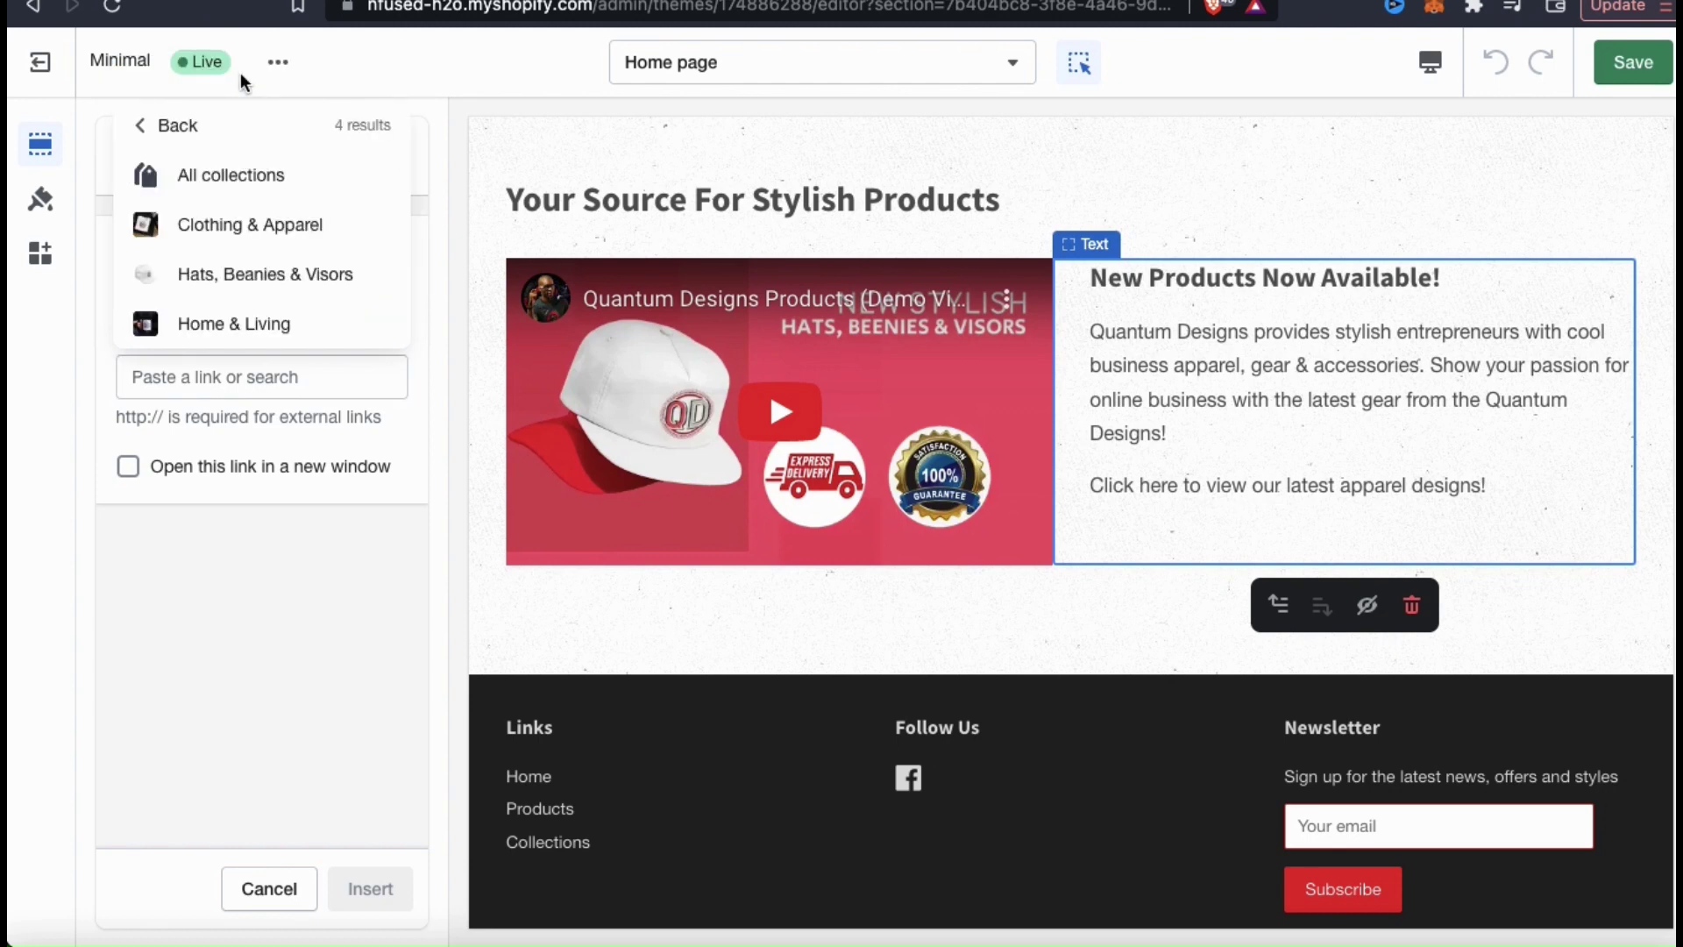
{"action": "left_click", "coordinate": [281, 230]}
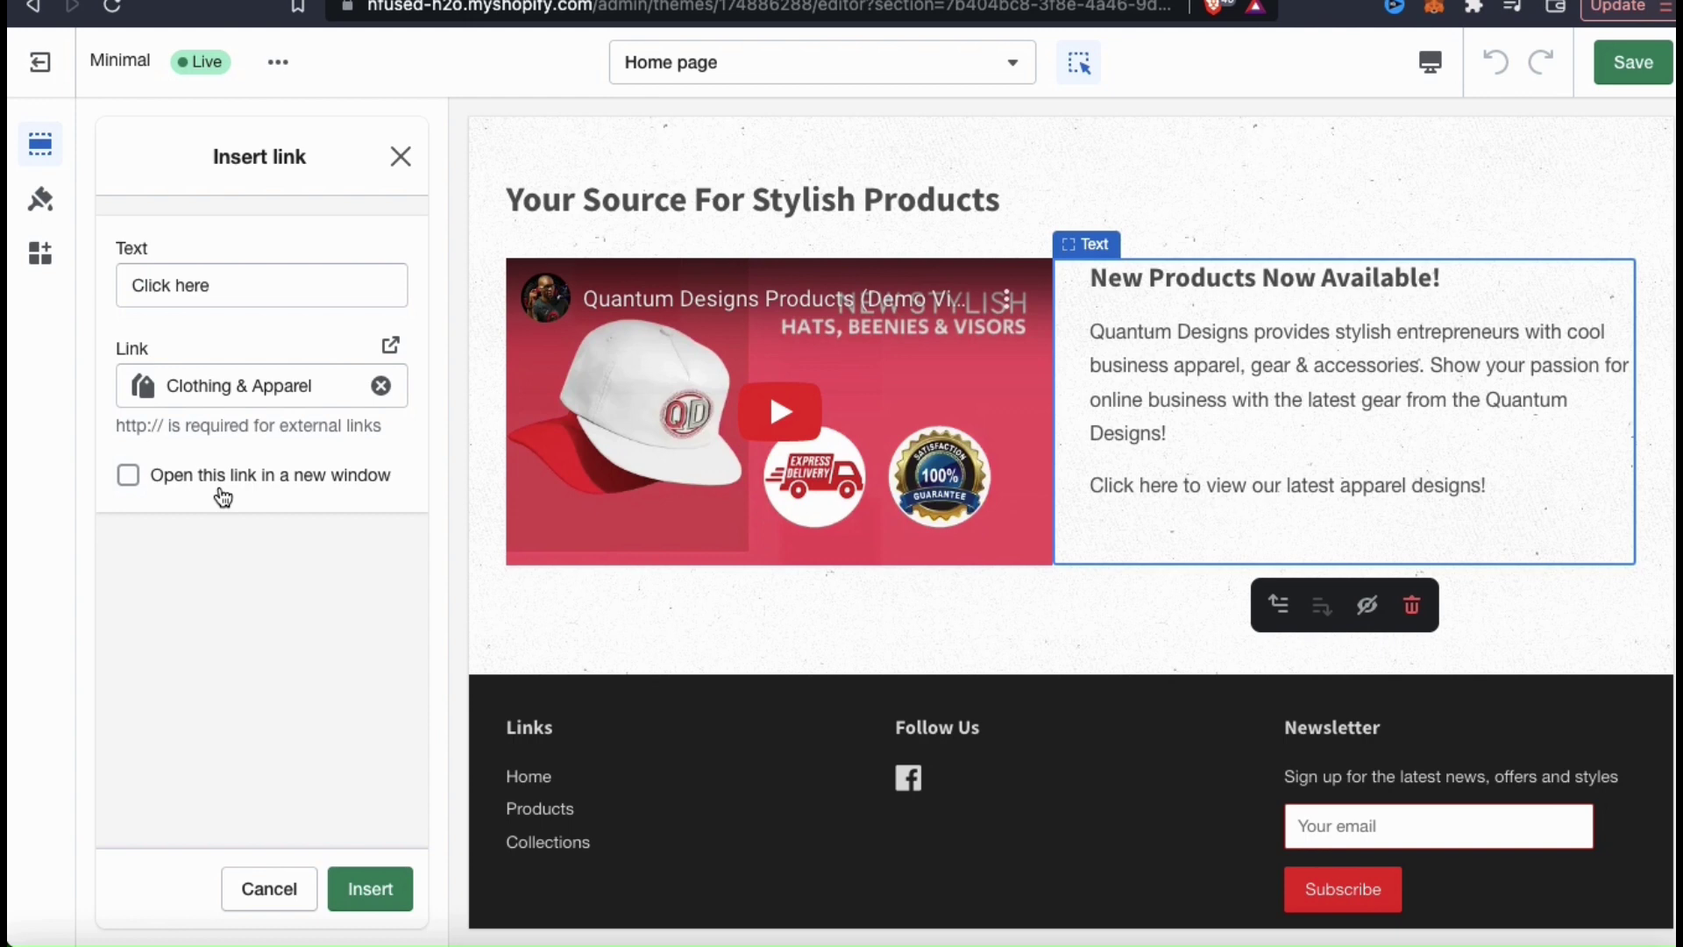
{"action": "left_click", "coordinate": [393, 890]}
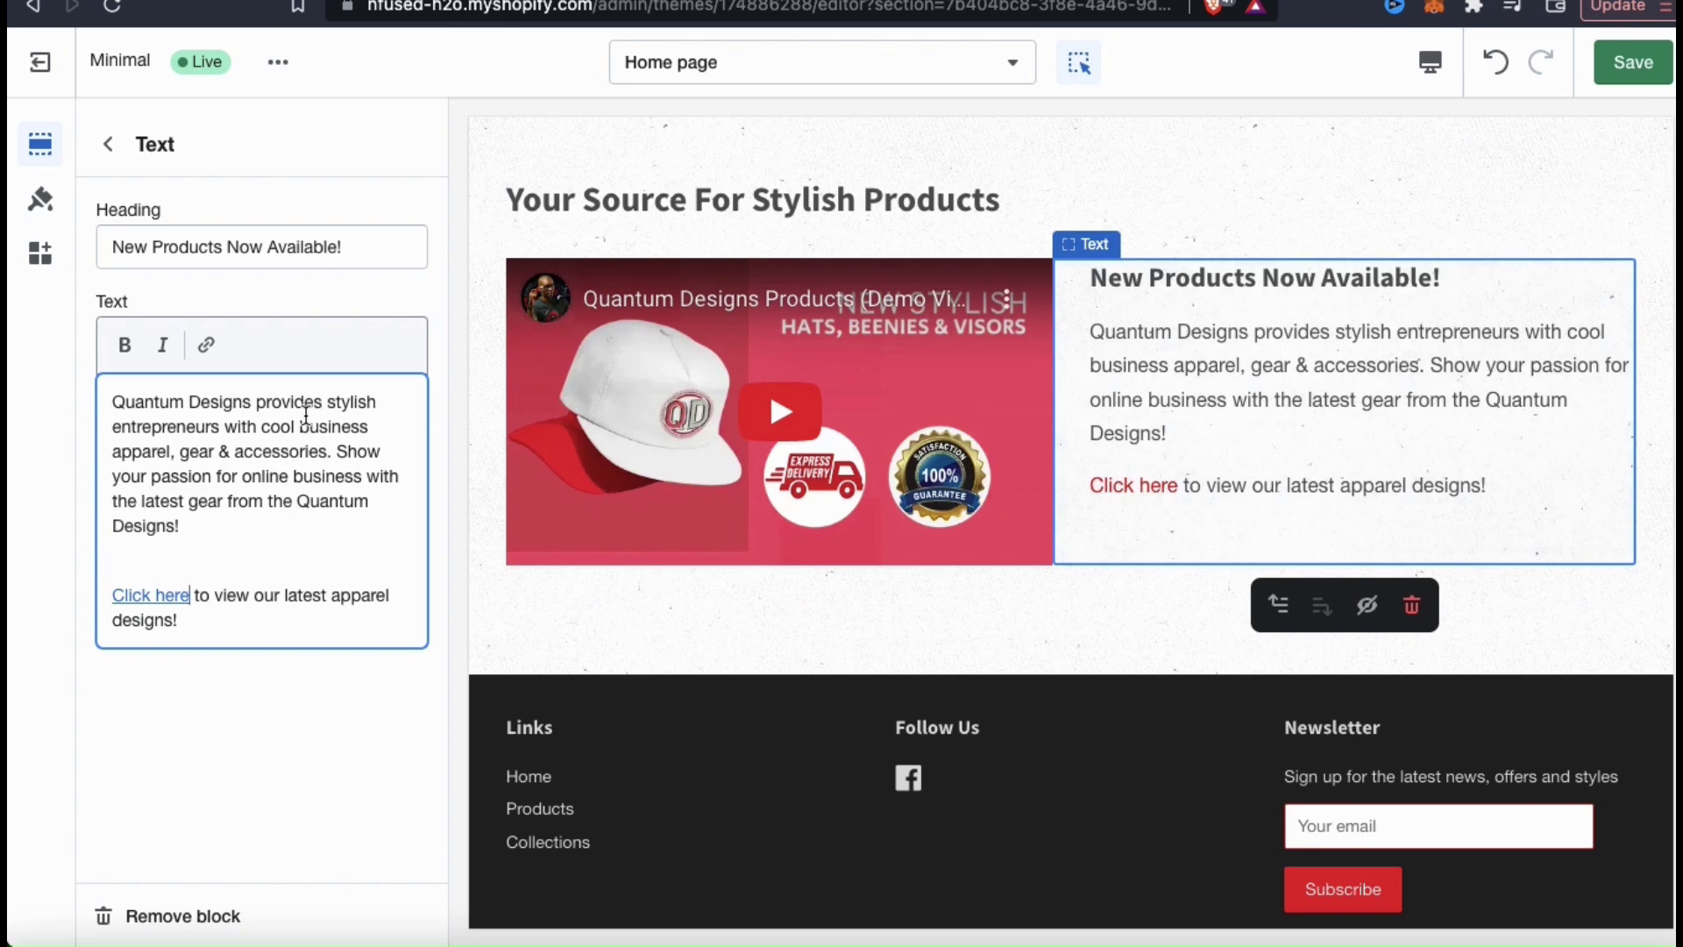
{"action": "left_click_drag", "start_coordinate": [327, 402], "coordinate": [218, 427]}
Step: Italicize 'stylish entrepreneurs' and bold 'Show your passion' in the description
{"action": "left_click", "coordinate": [162, 345]}
{"action": "left_click_drag", "start_coordinate": [336, 450], "coordinate": [212, 476]}
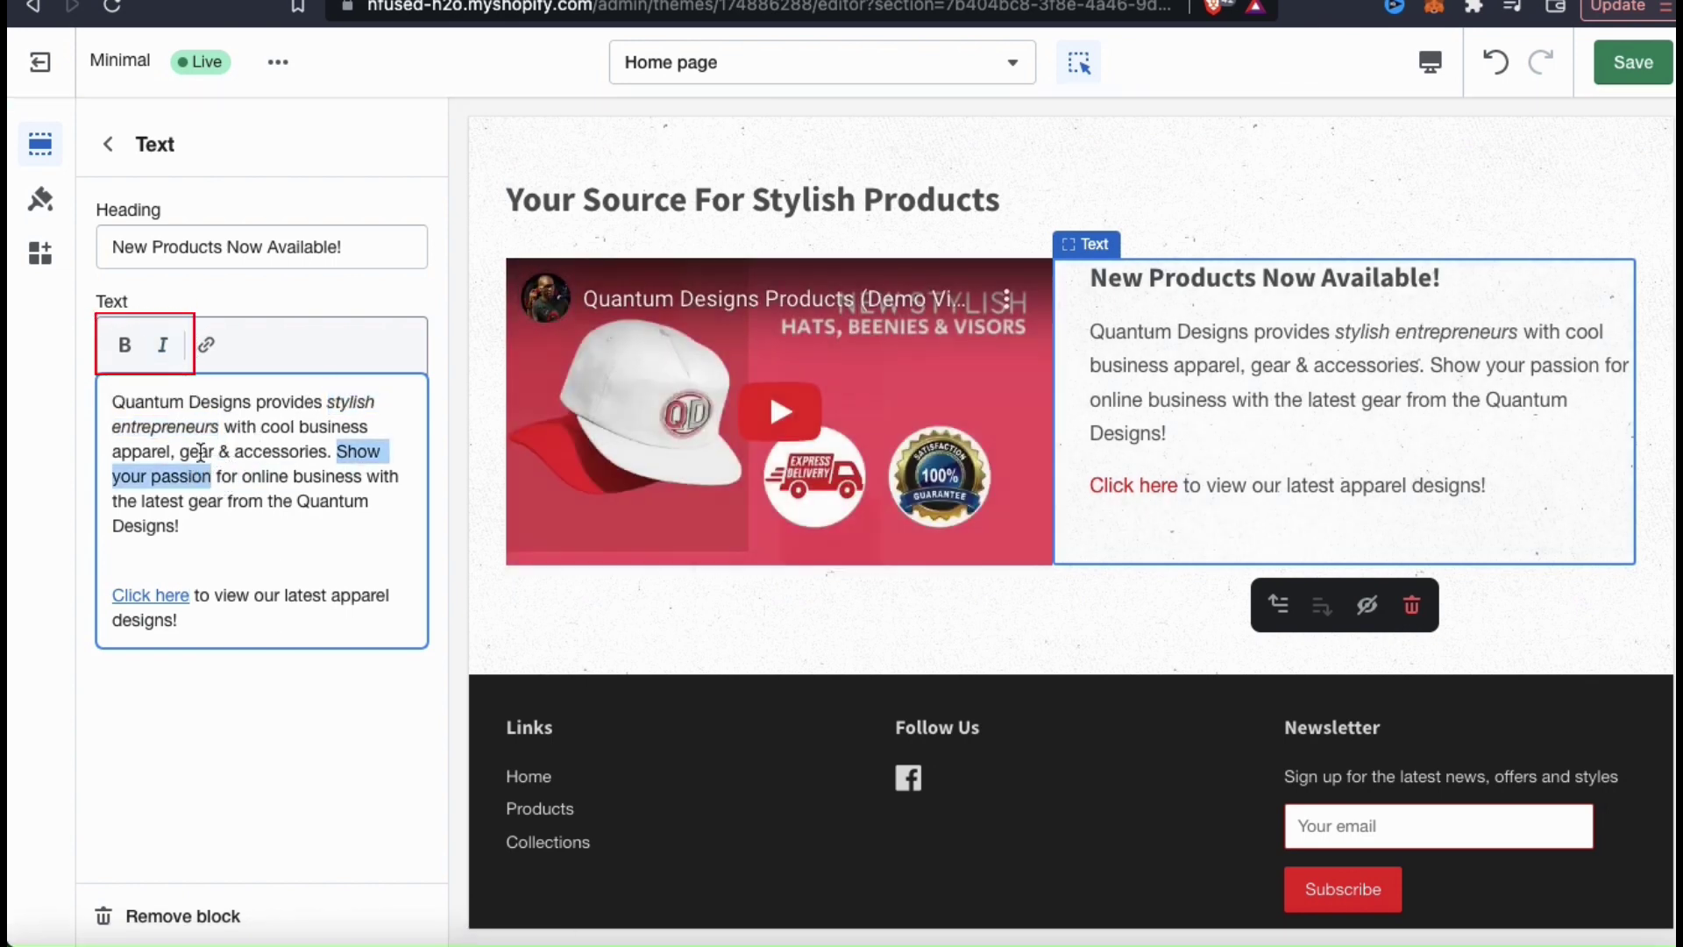
{"action": "key", "text": "ctrl+b"}
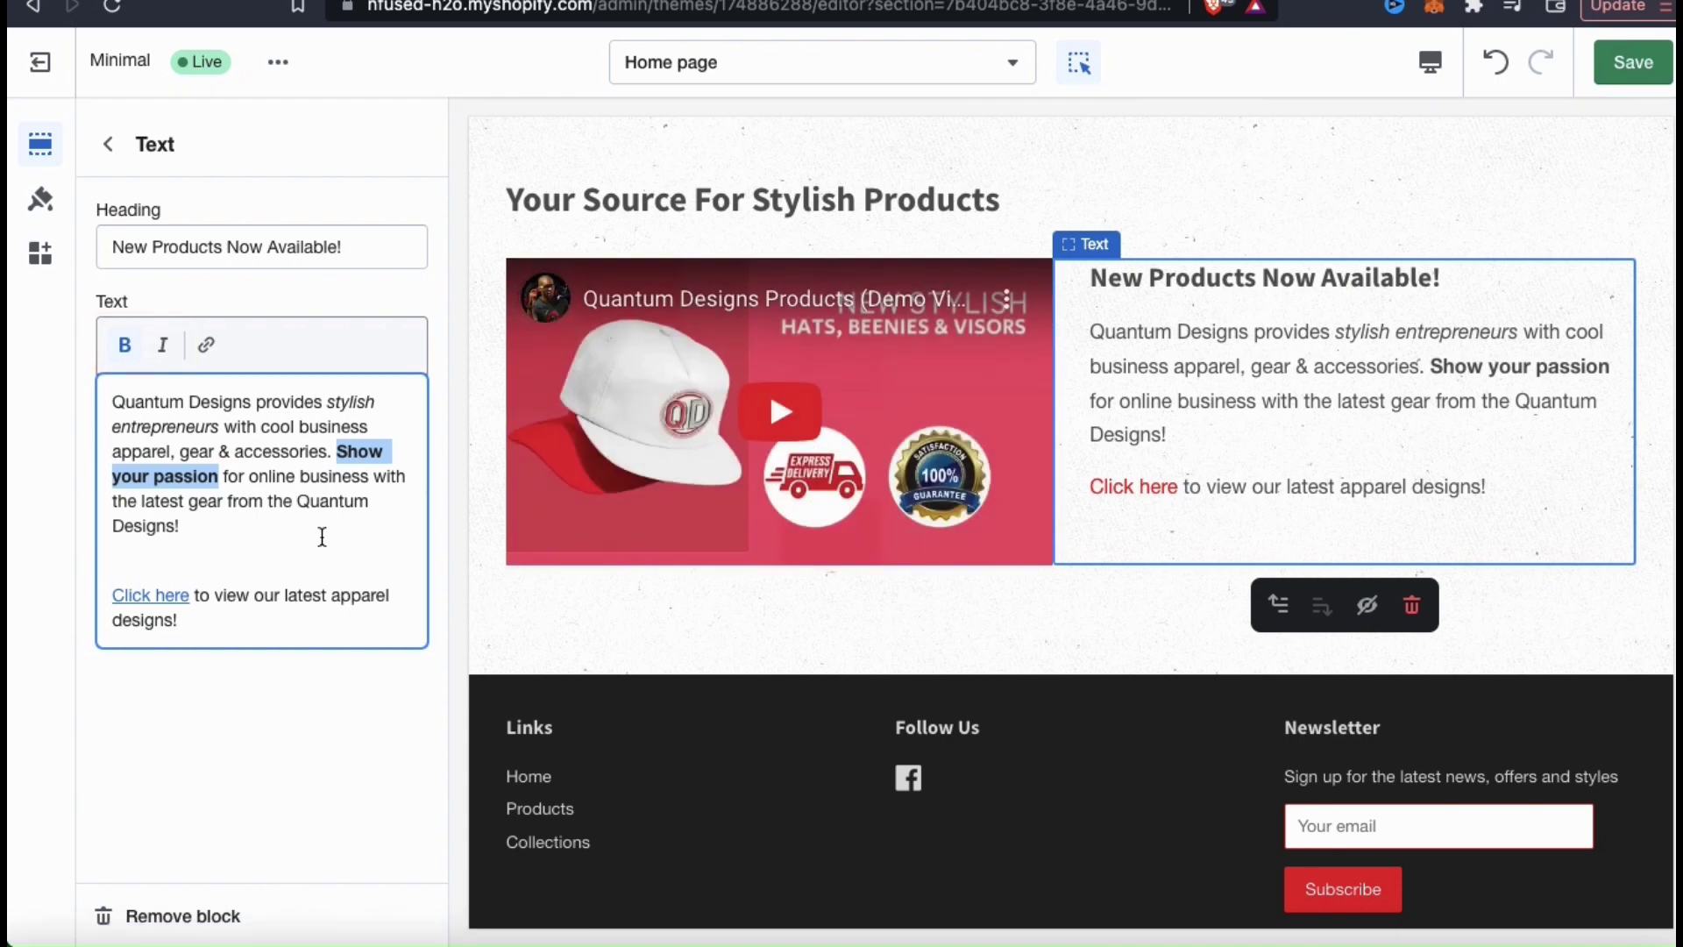
{"action": "left_click", "coordinate": [351, 624]}
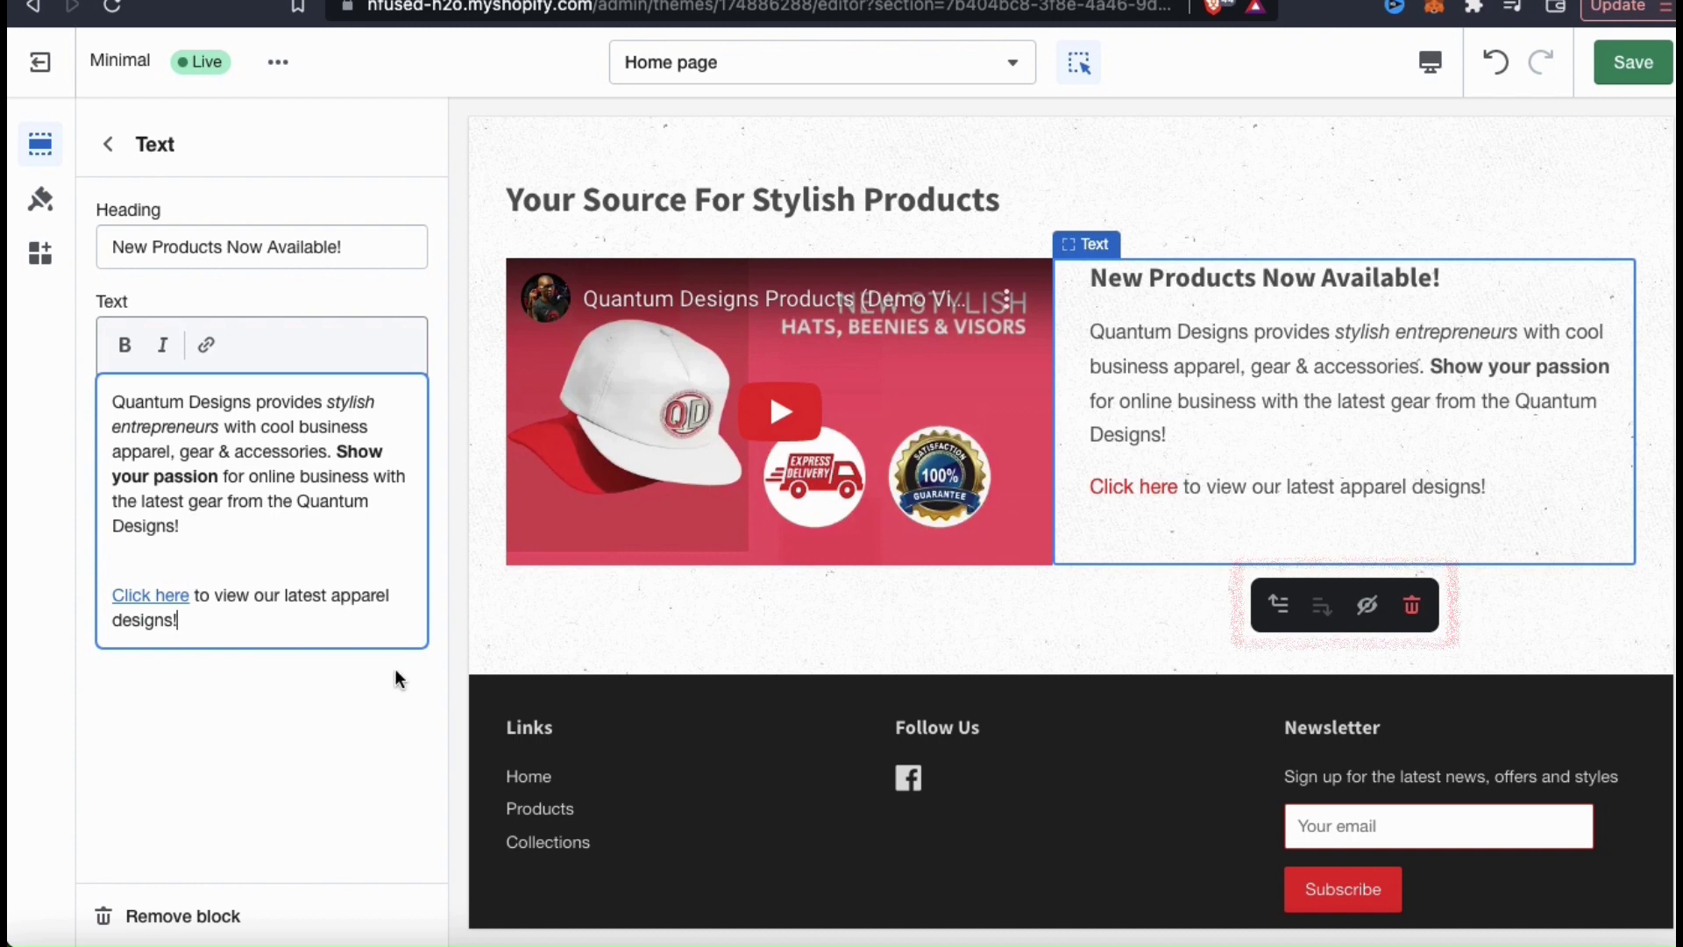
Step: Try the text block left of the video, put it back right, and save the homepage
{"action": "left_click", "coordinate": [1279, 613]}
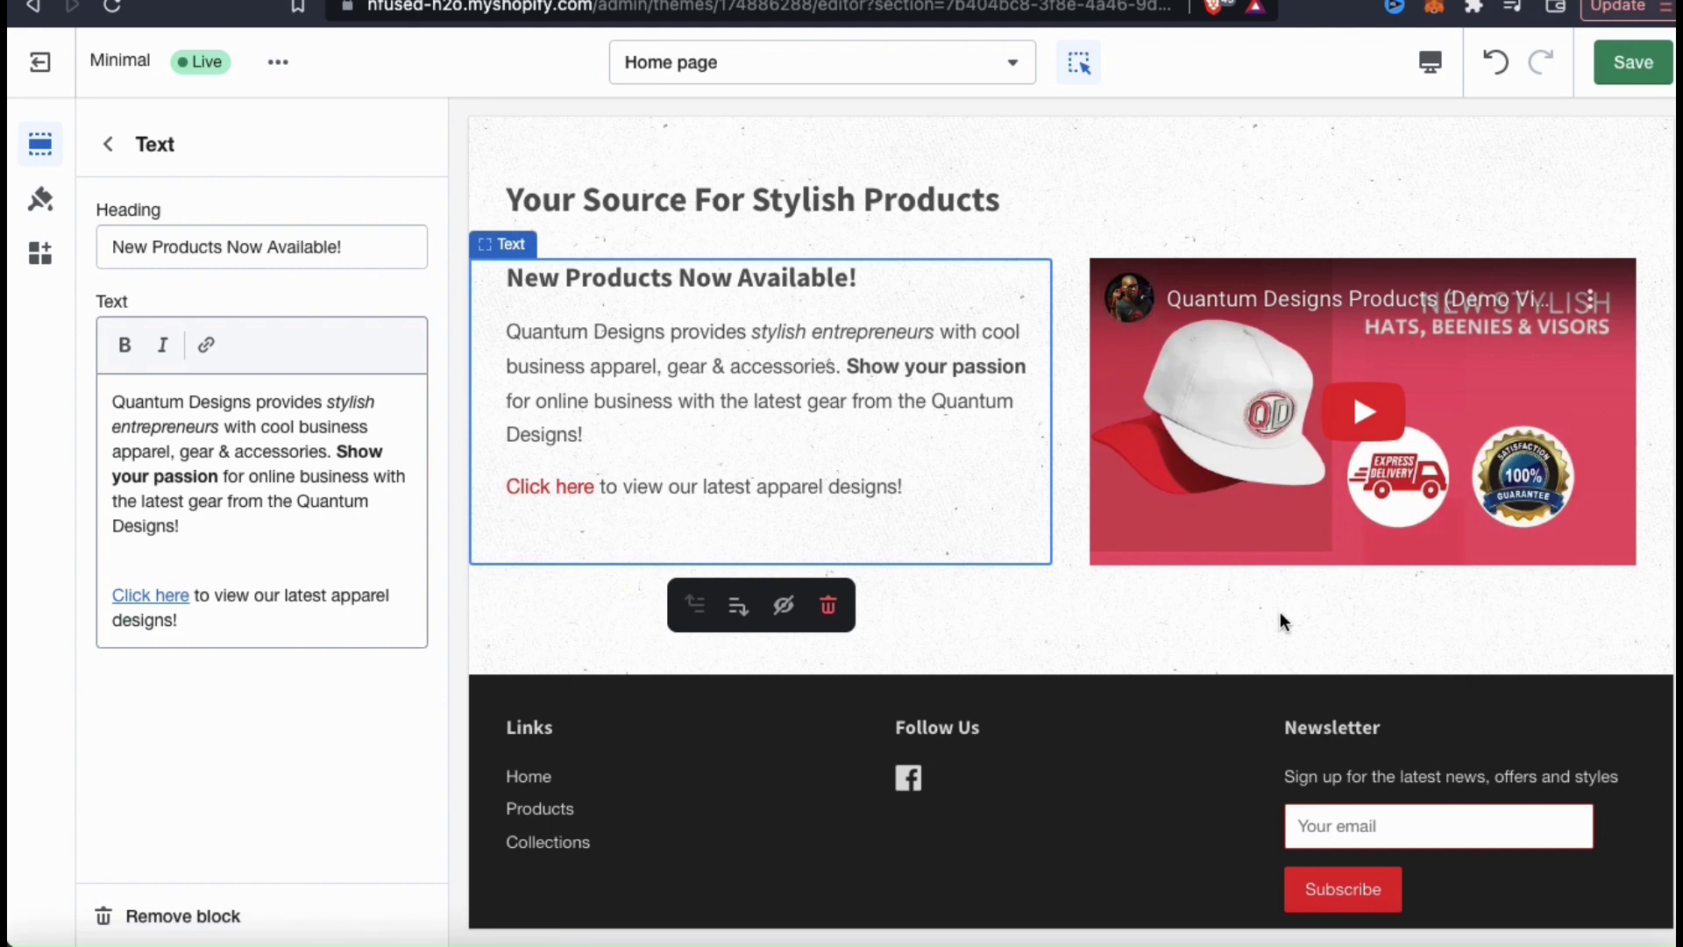
{"action": "left_click", "coordinate": [739, 613]}
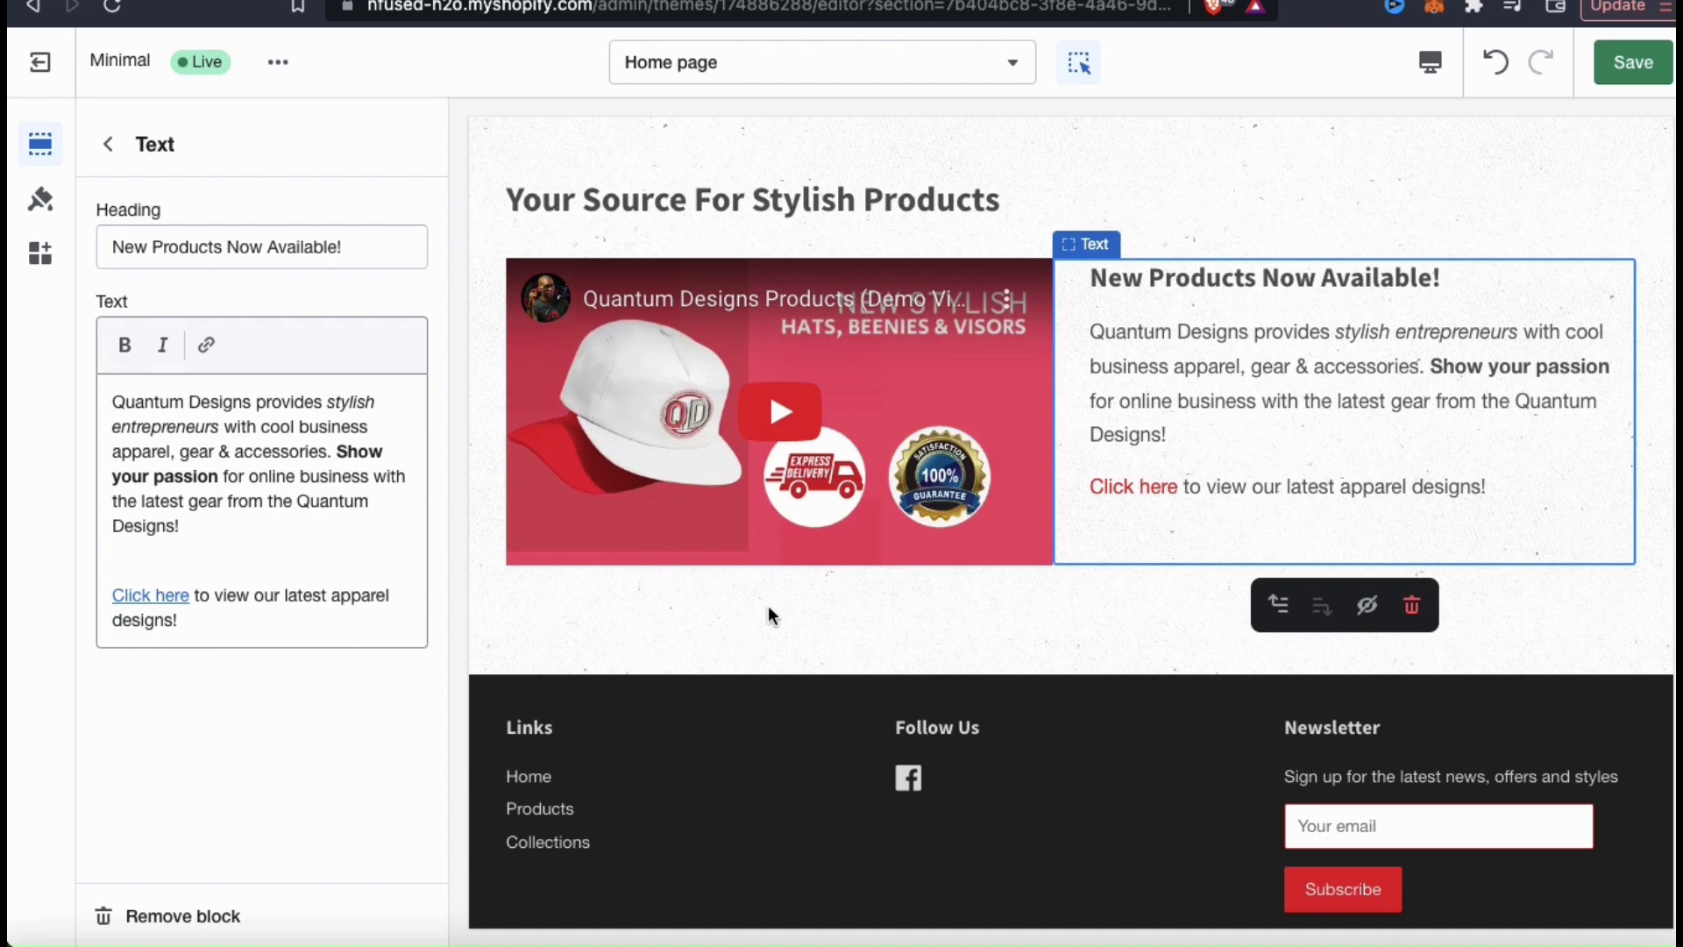
{"action": "left_click", "coordinate": [1631, 66]}
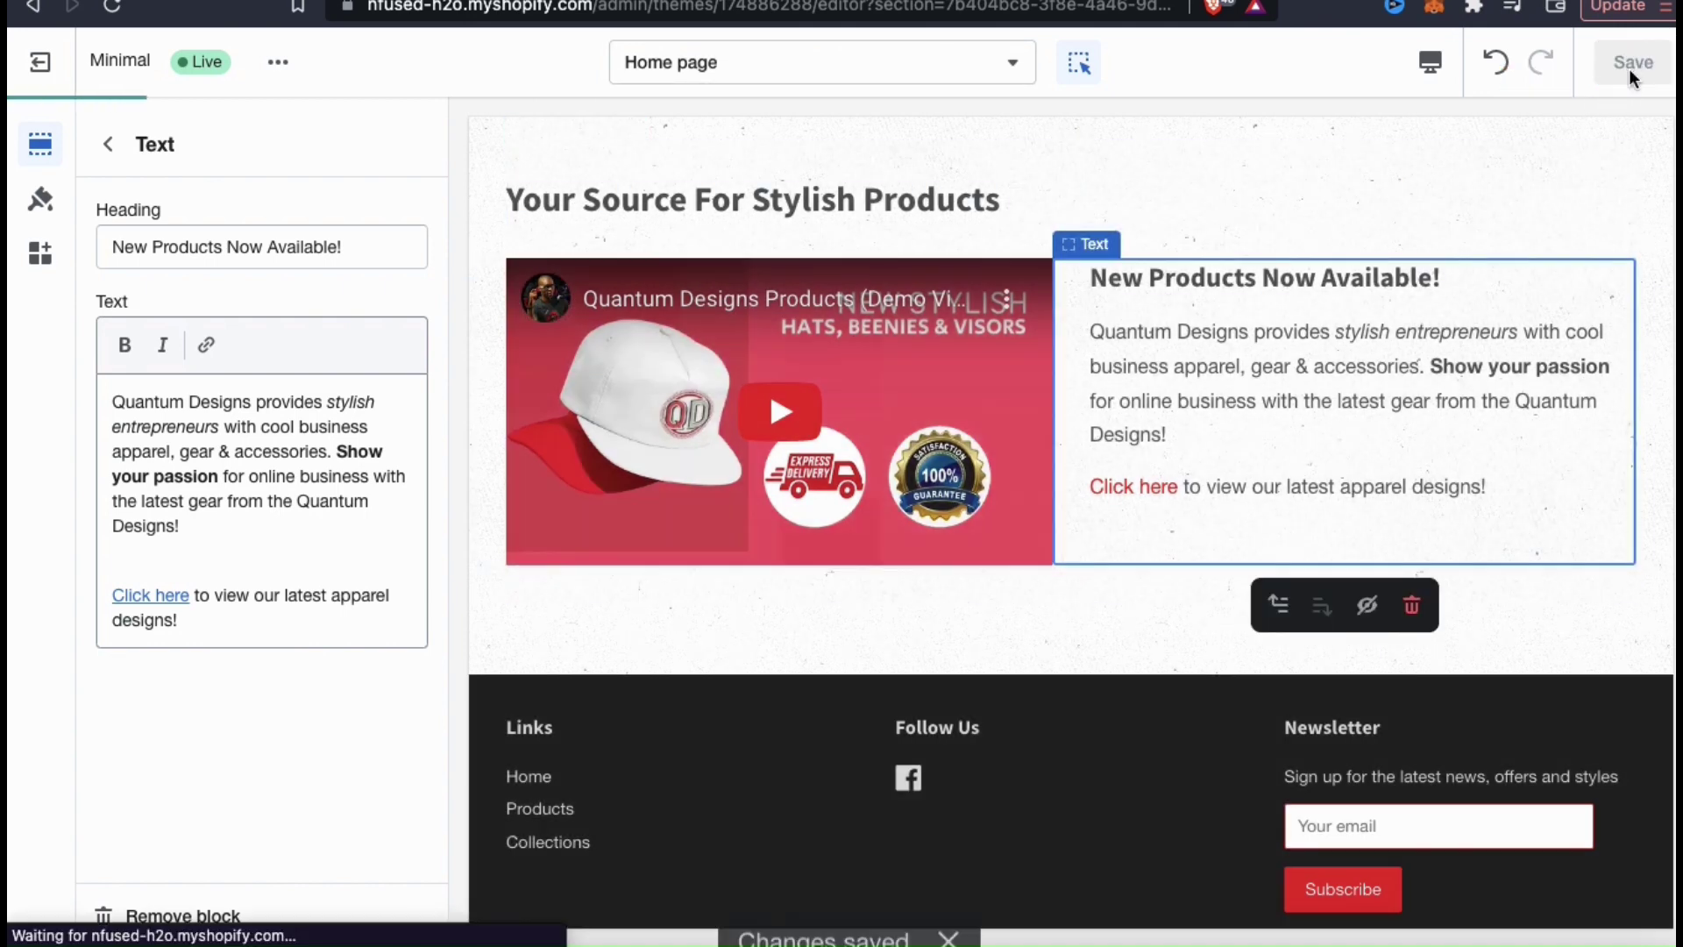
{"action": "left_click", "coordinate": [108, 144]}
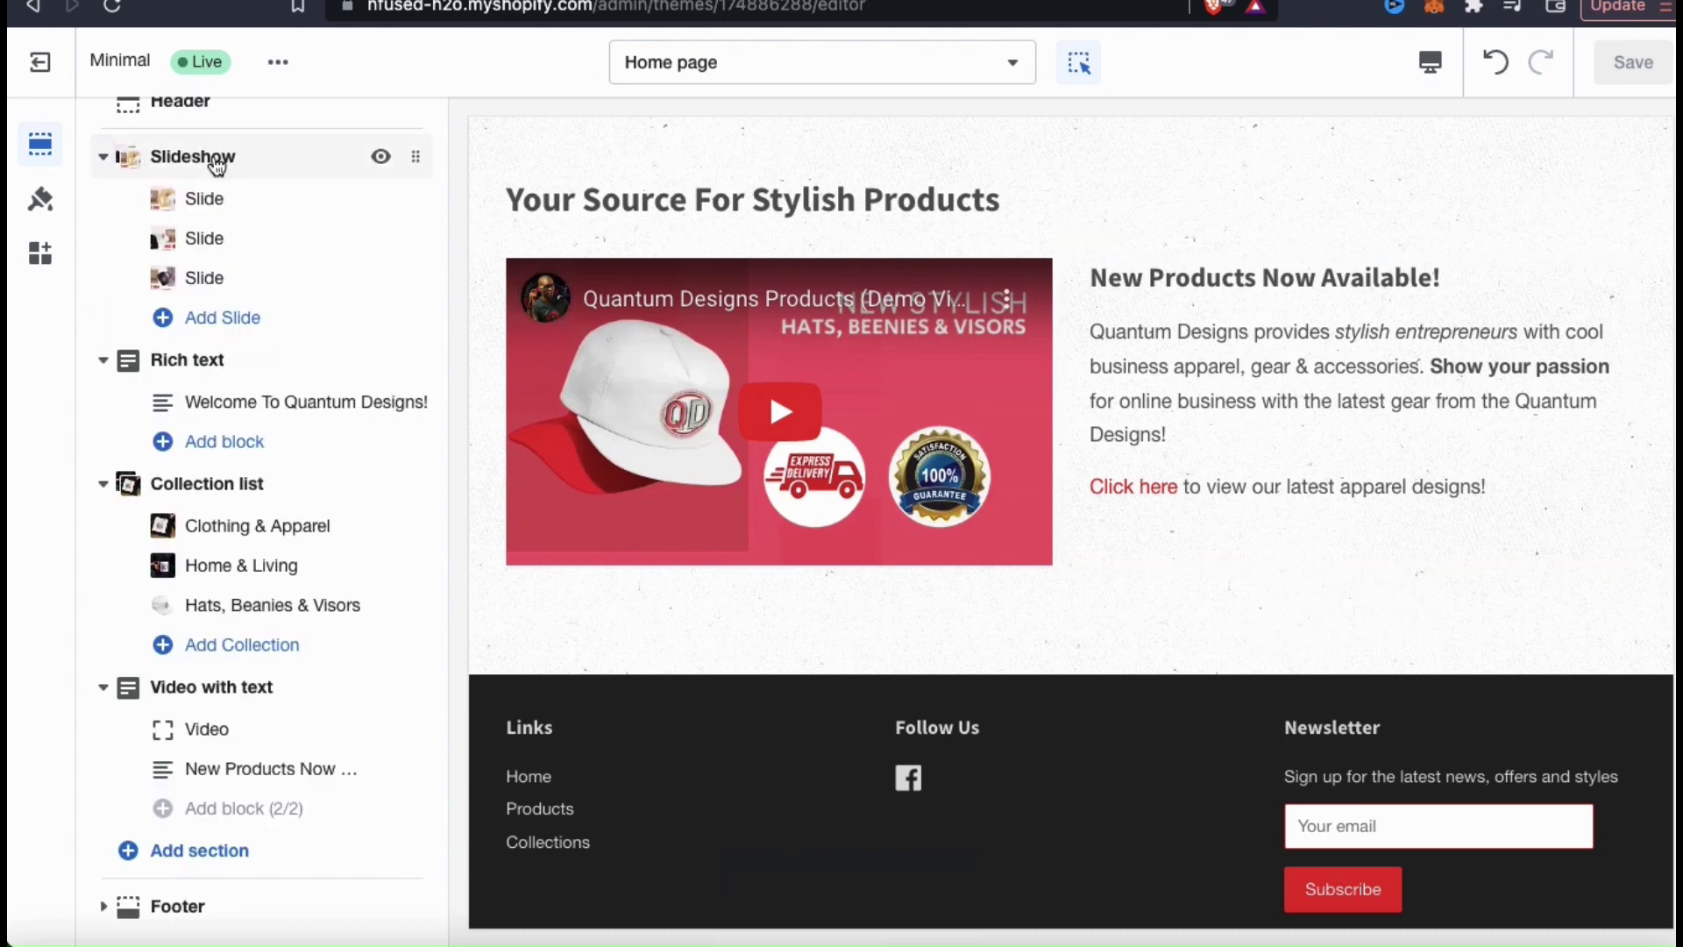
Step: Drag Video with text above Collection list, save the order, and leave the theme editor
{"action": "left_click", "coordinate": [698, 263]}
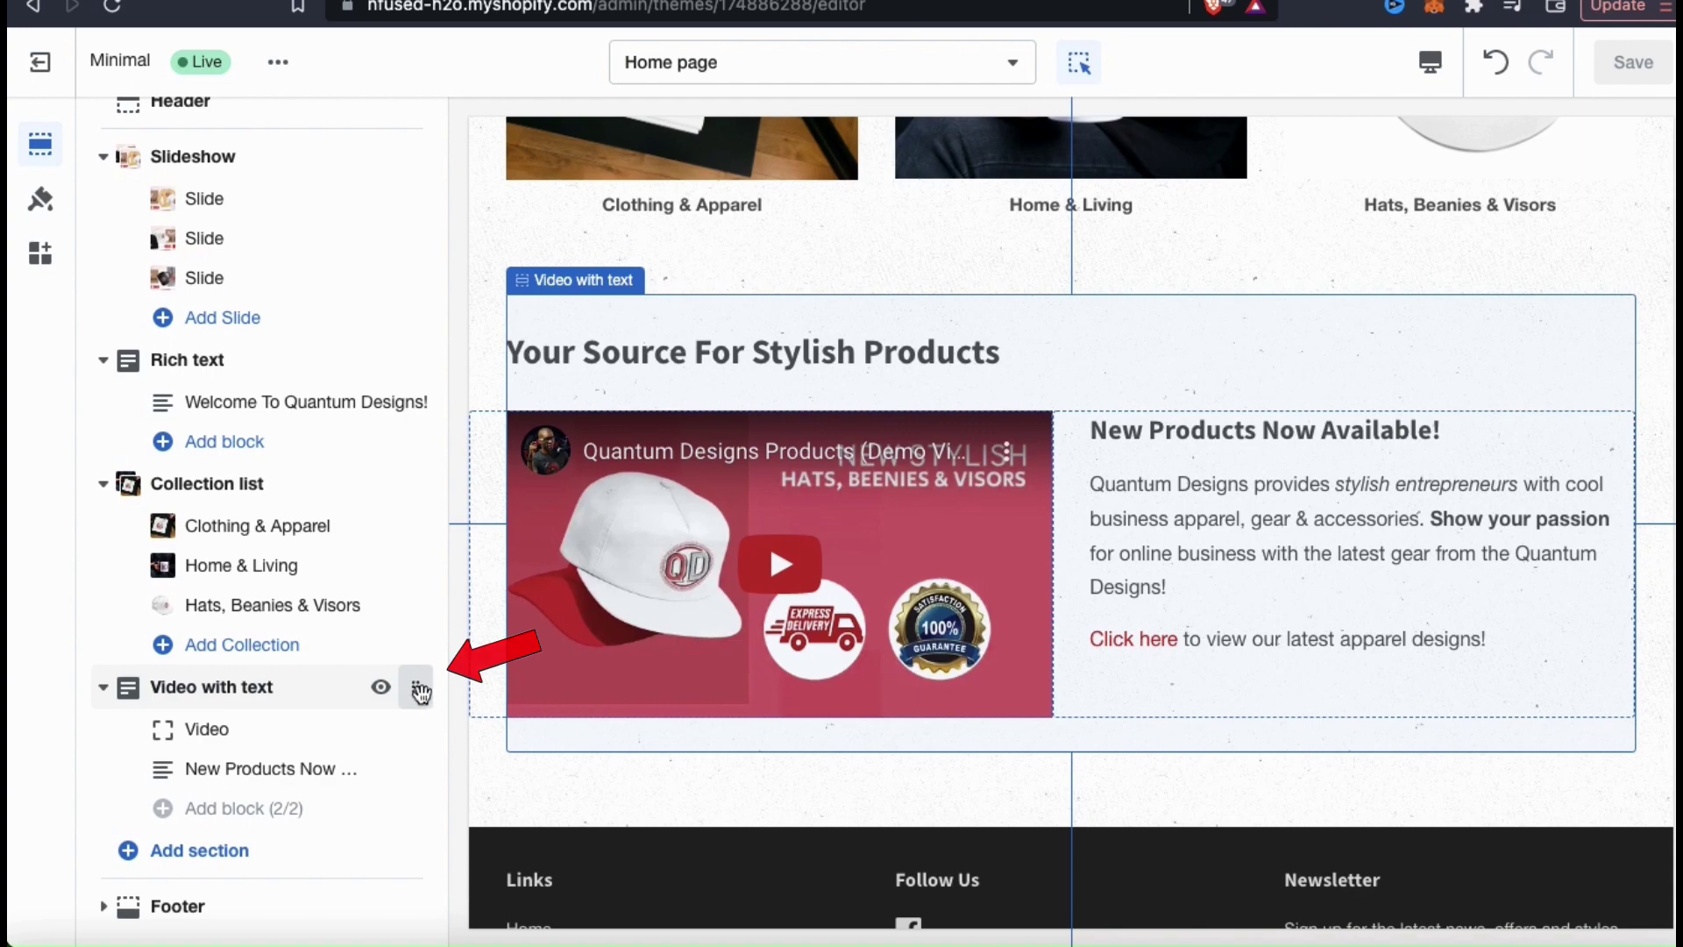
{"action": "left_click_drag", "start_coordinate": [419, 692], "coordinate": [420, 607]}
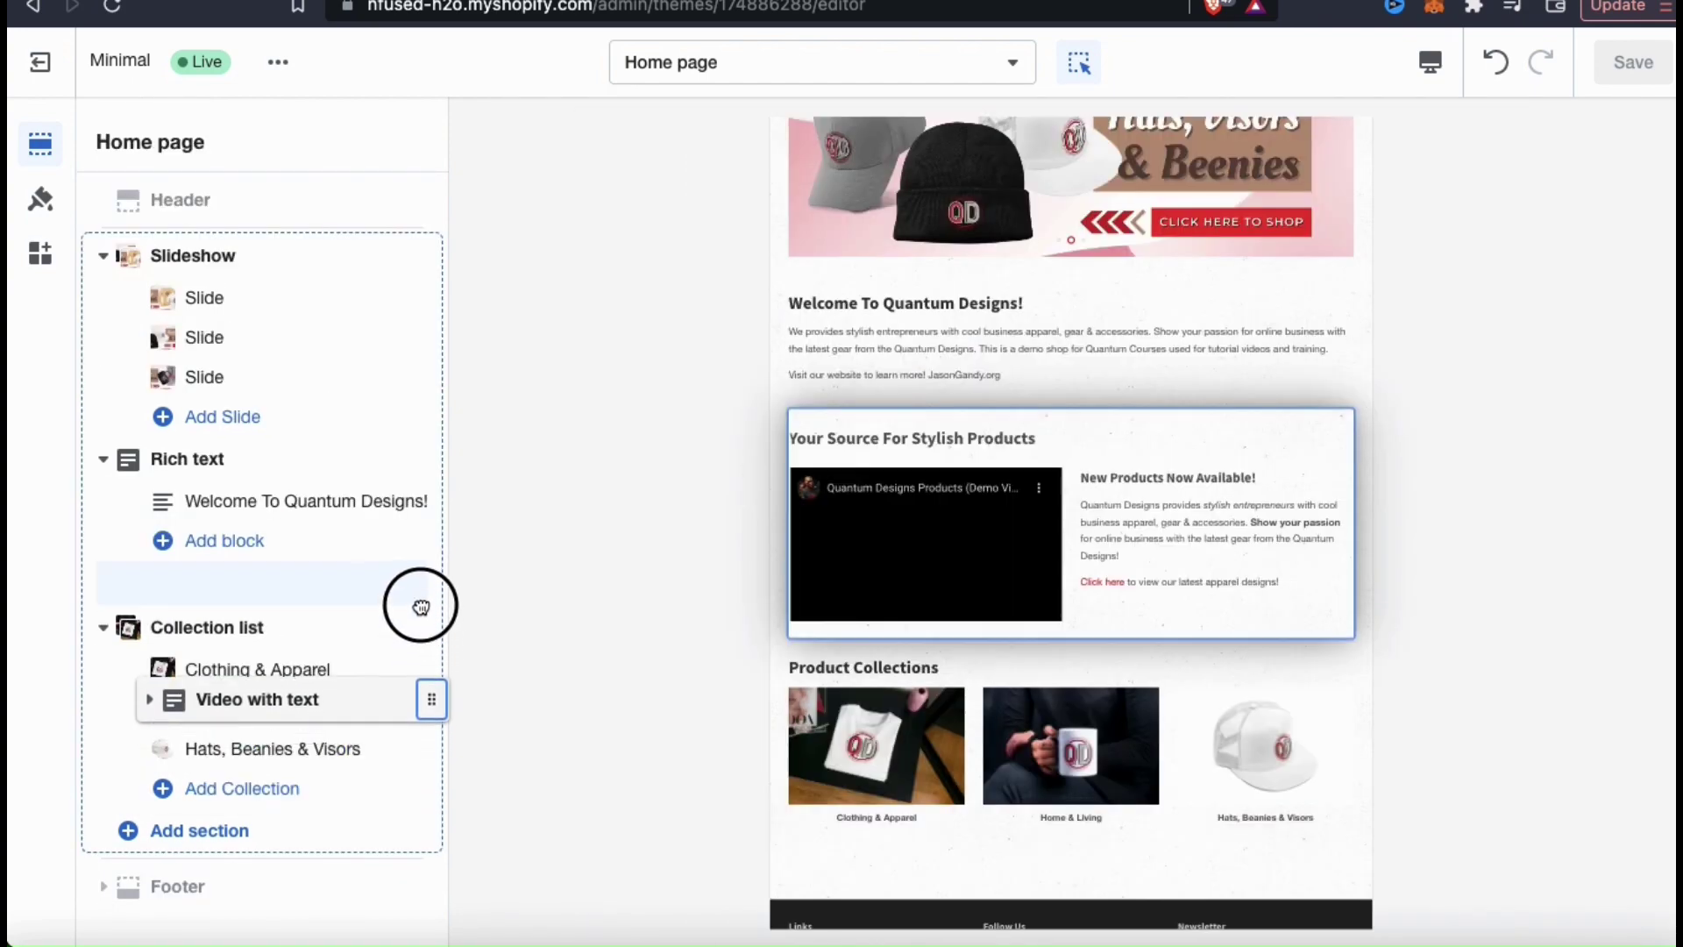
{"action": "mouse_move", "coordinate": [421, 606]}
{"action": "left_mouse_down"}
{"action": "mouse_move", "coordinate": [387, 376]}
{"action": "mouse_move", "coordinate": [368, 424]}
{"action": "mouse_move", "coordinate": [377, 500]}
{"action": "left_mouse_up"}
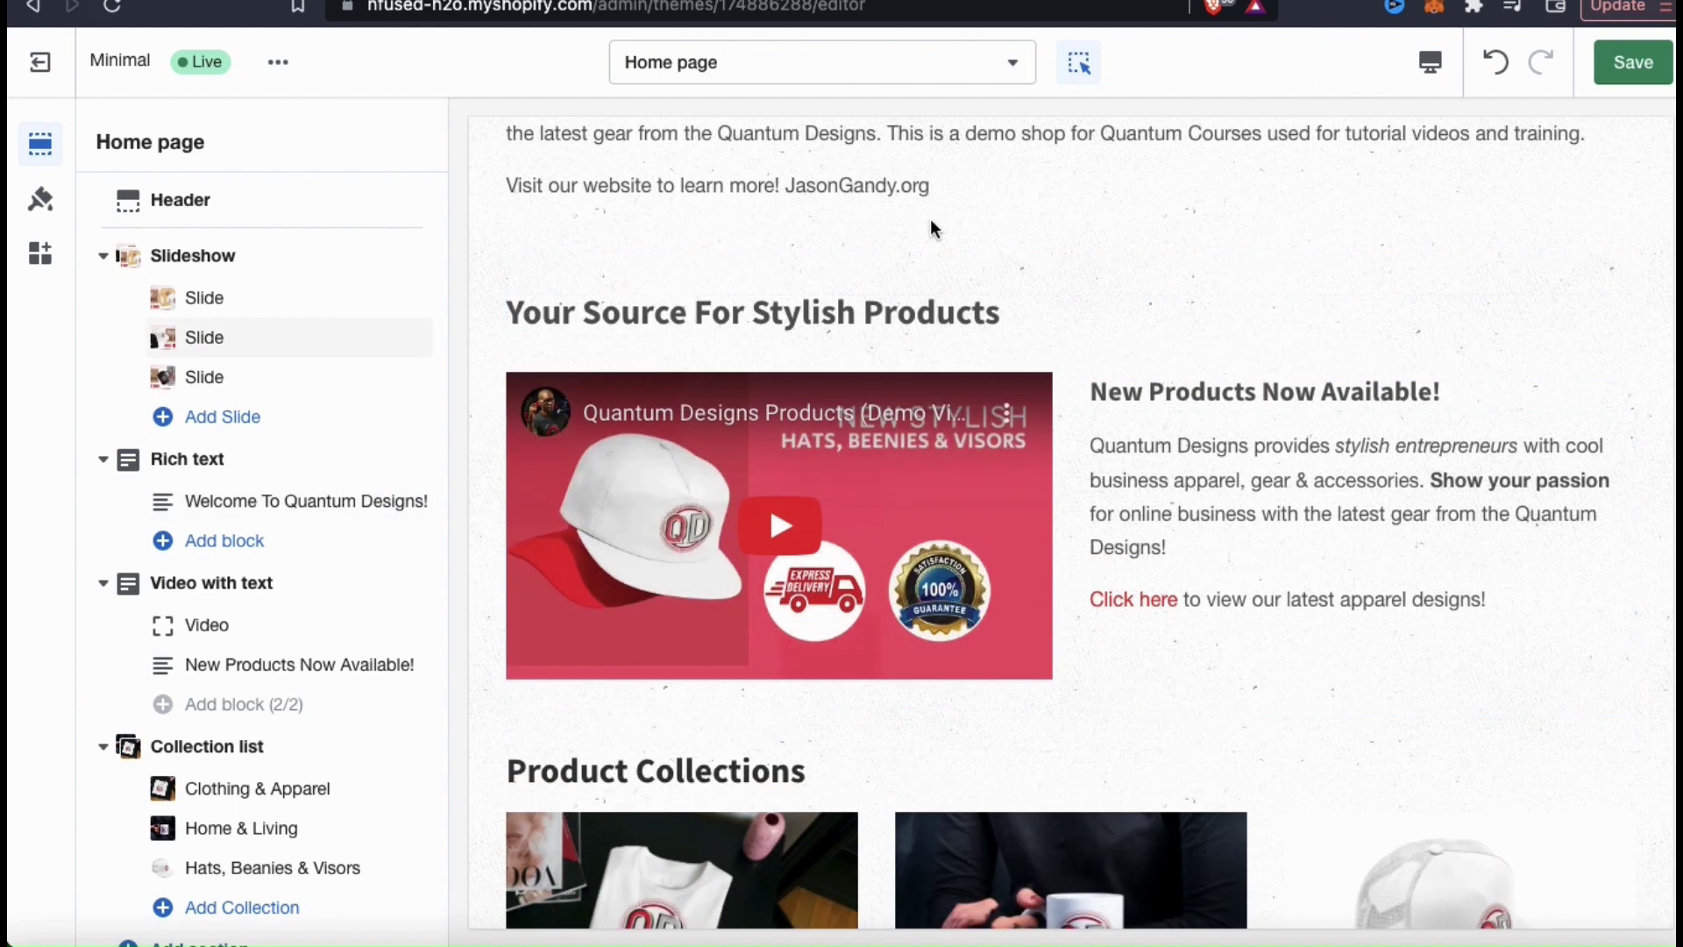
{"action": "left_click", "coordinate": [1634, 74]}
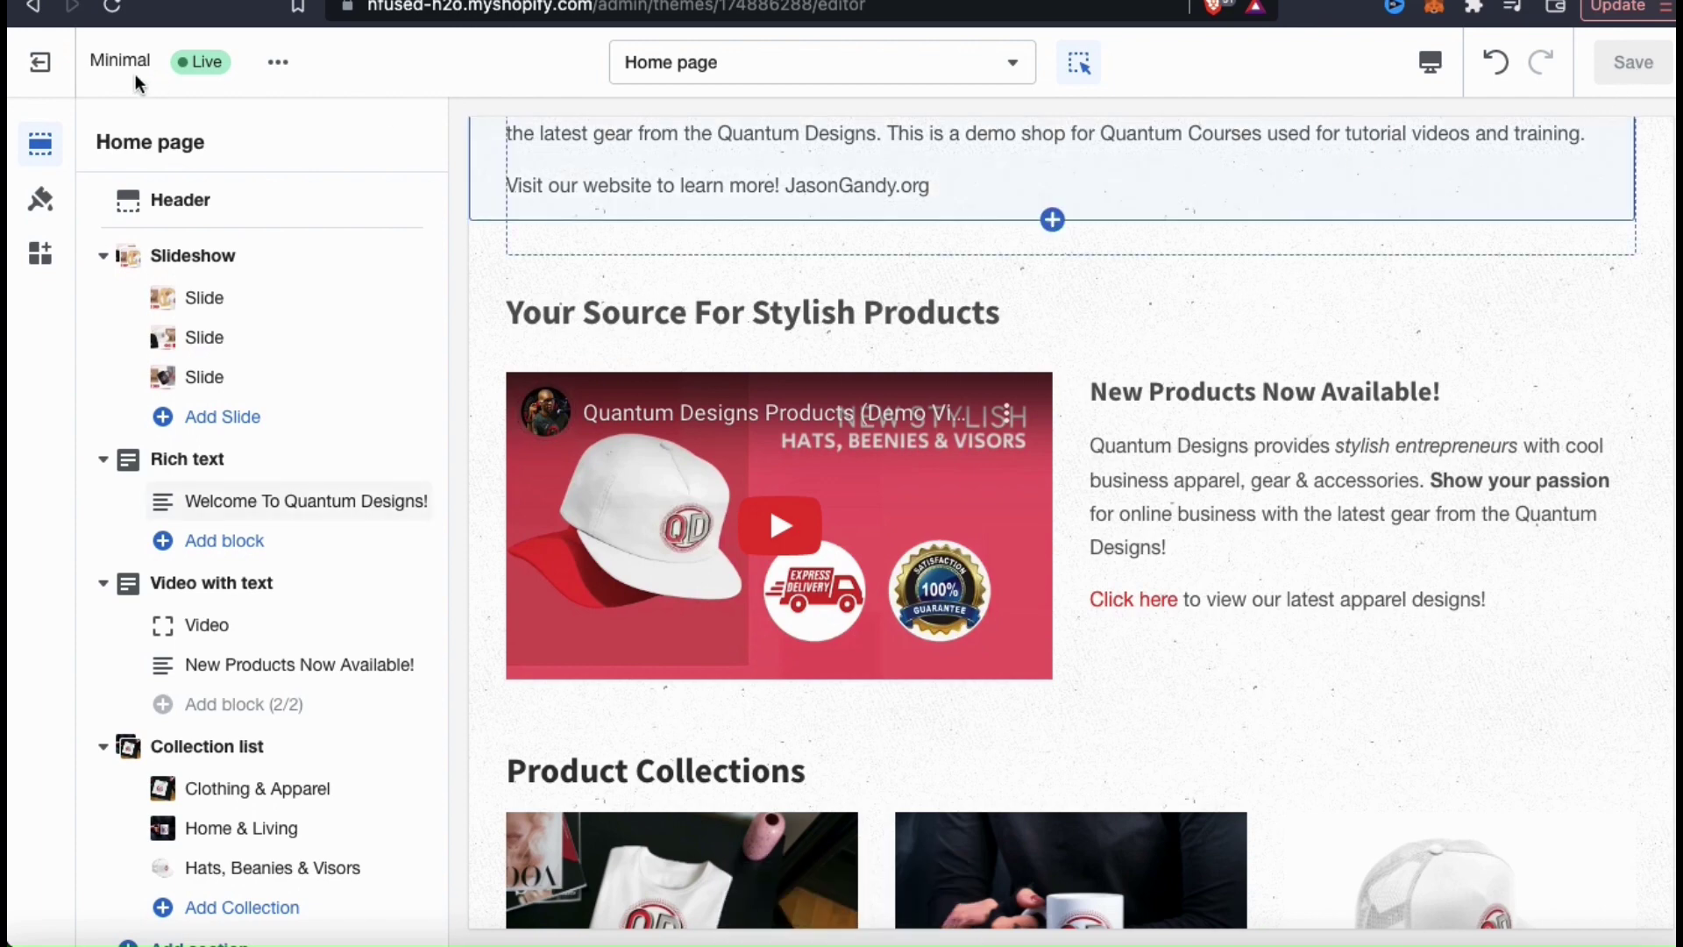
{"action": "left_click", "coordinate": [44, 70]}
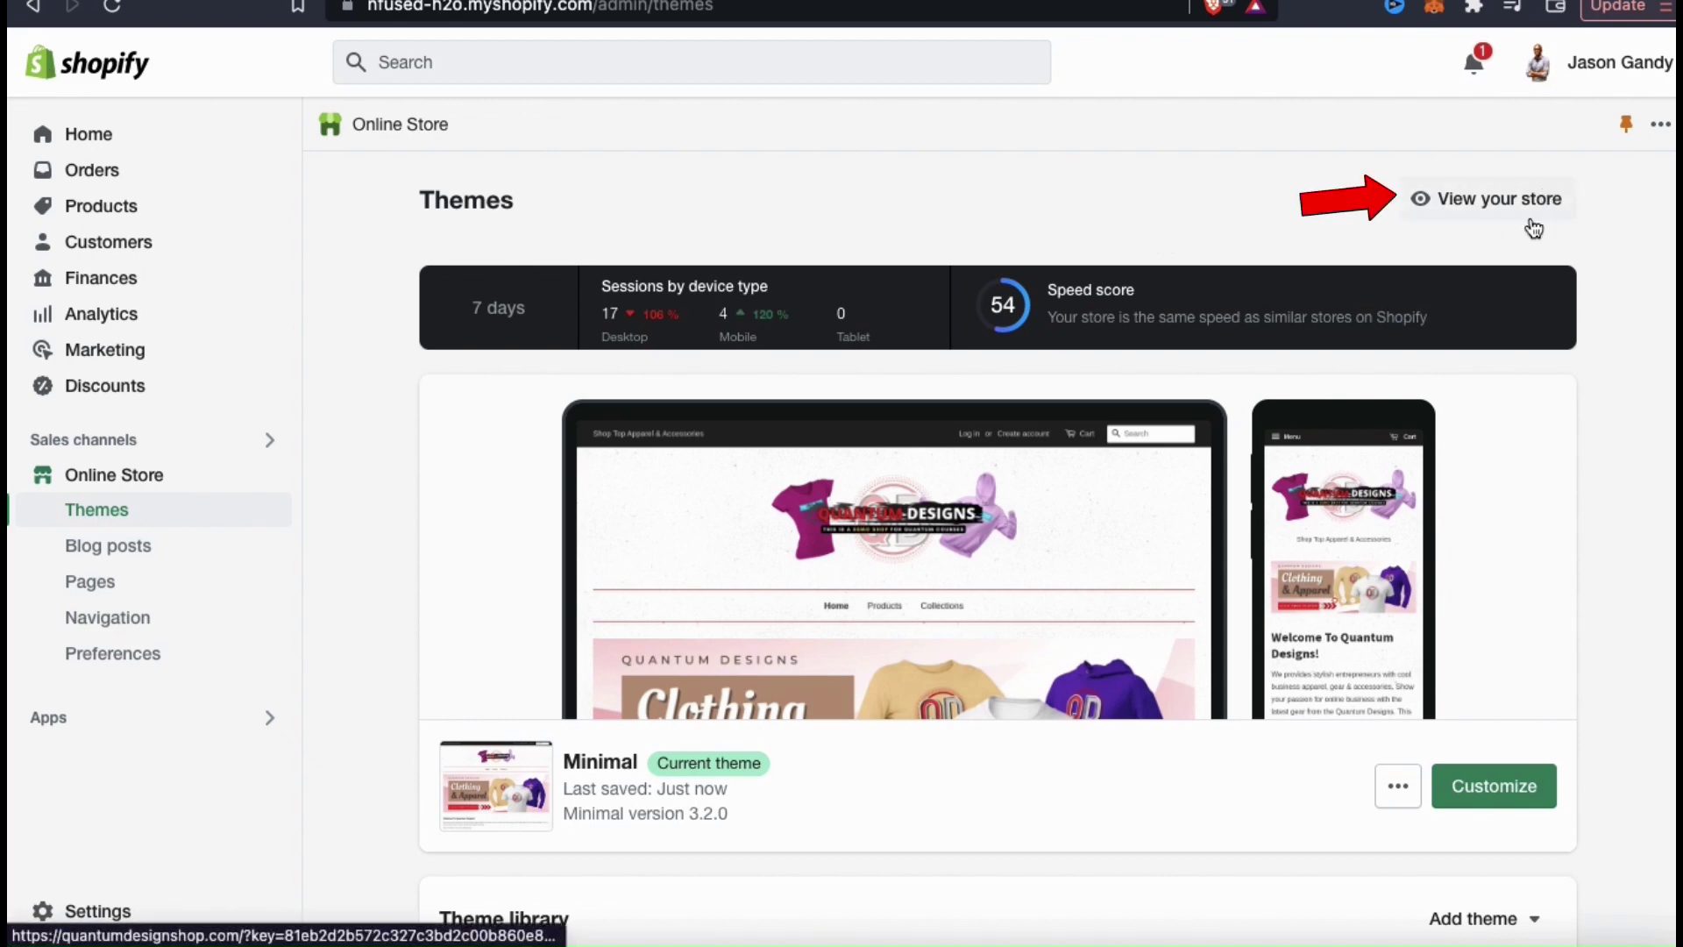
Step: Open the live storefront and scroll down to the Your Source For Stylish Products section
{"action": "left_click", "coordinate": [1479, 217]}
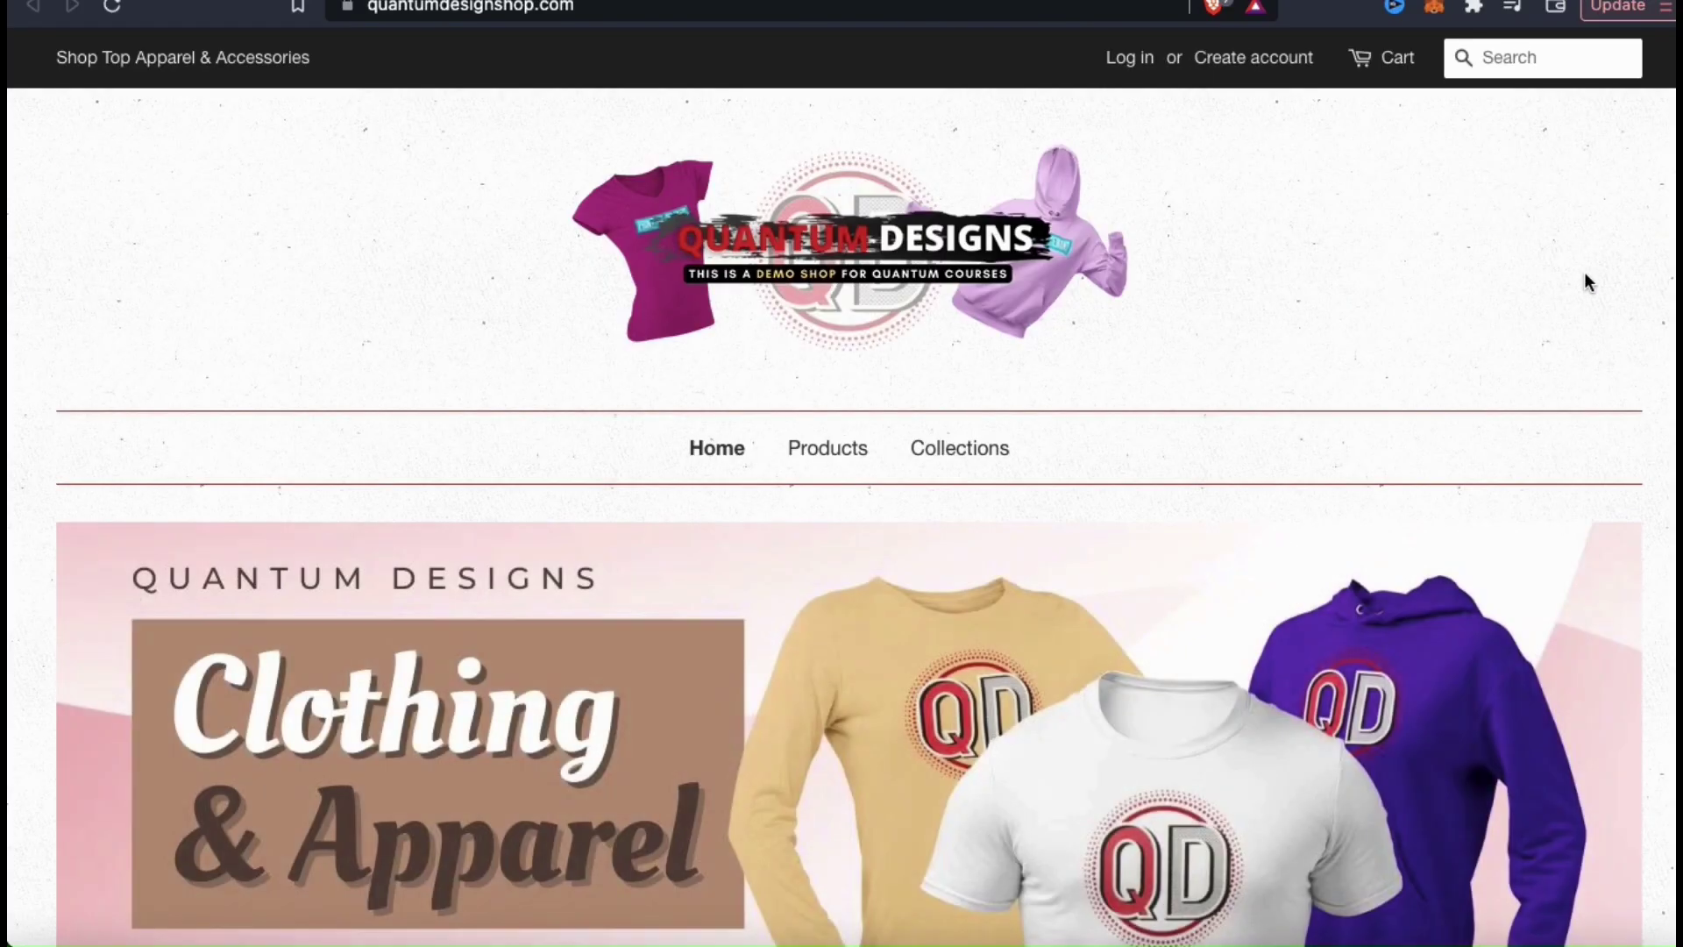
{"action": "scroll", "coordinate": [1654, 360], "scroll_direction": "down", "scroll_amount": 1}
{"action": "scroll", "coordinate": [1654, 360], "scroll_direction": "down", "scroll_amount": 1}
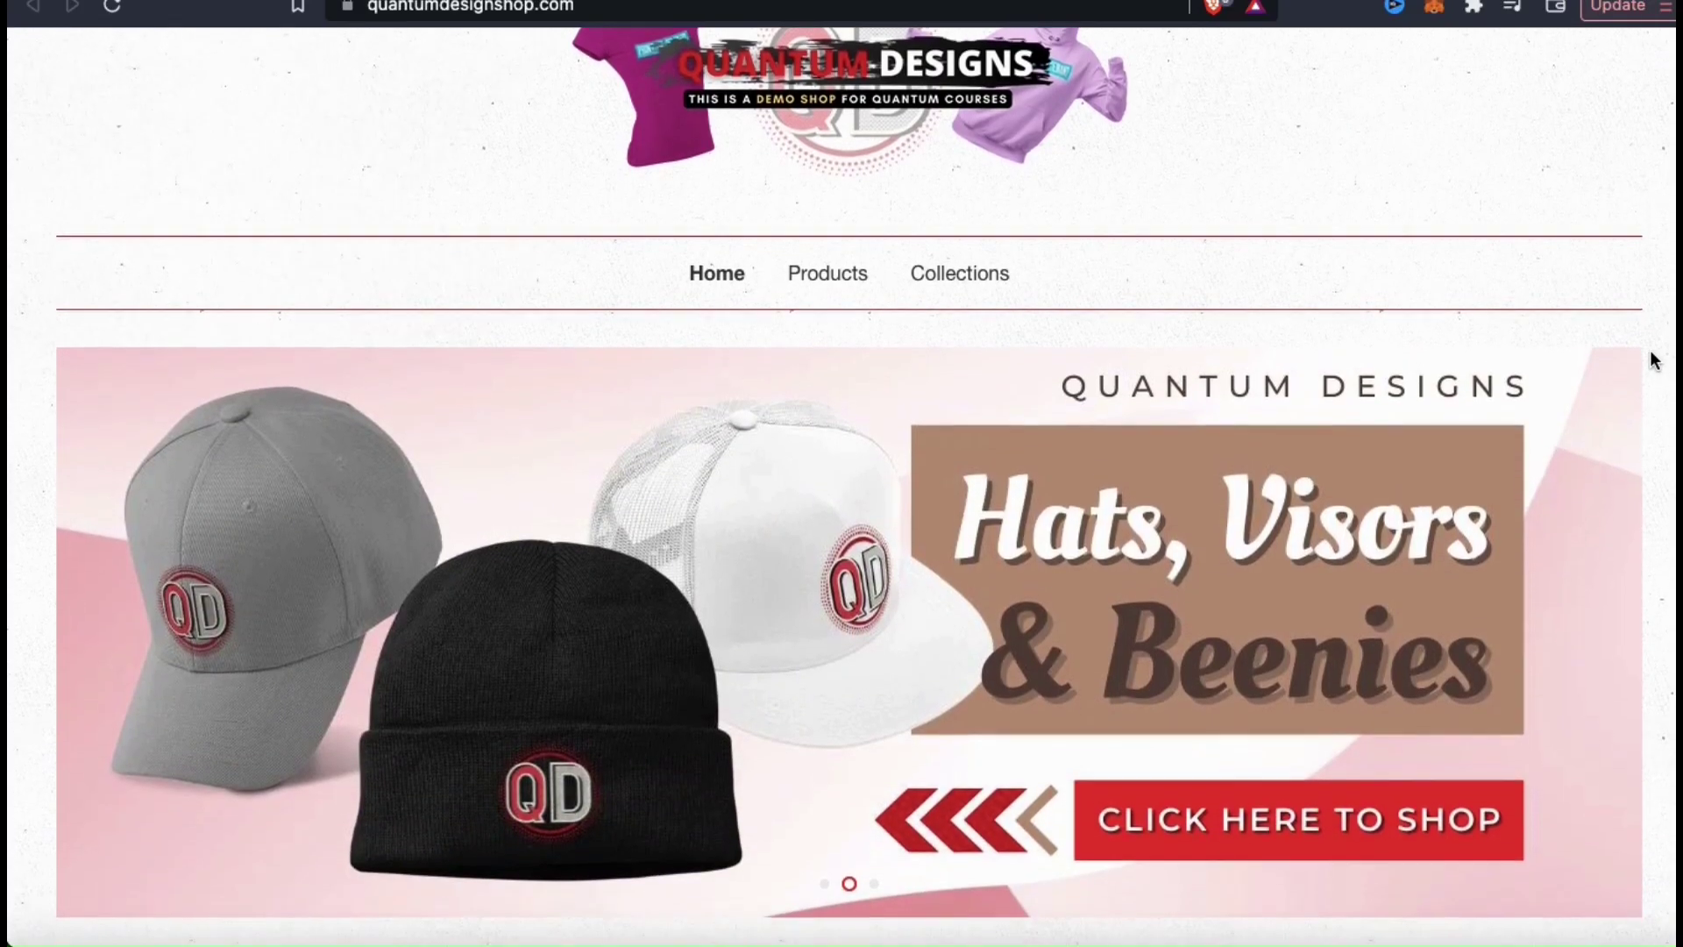
{"action": "scroll", "coordinate": [1654, 360], "scroll_direction": "down", "scroll_amount": 2}
{"action": "scroll", "coordinate": [1653, 360], "scroll_direction": "down", "scroll_amount": 2}
{"action": "scroll", "coordinate": [1654, 360], "scroll_direction": "down", "scroll_amount": 1}
{"action": "scroll", "coordinate": [1654, 360], "scroll_direction": "down", "scroll_amount": 1}
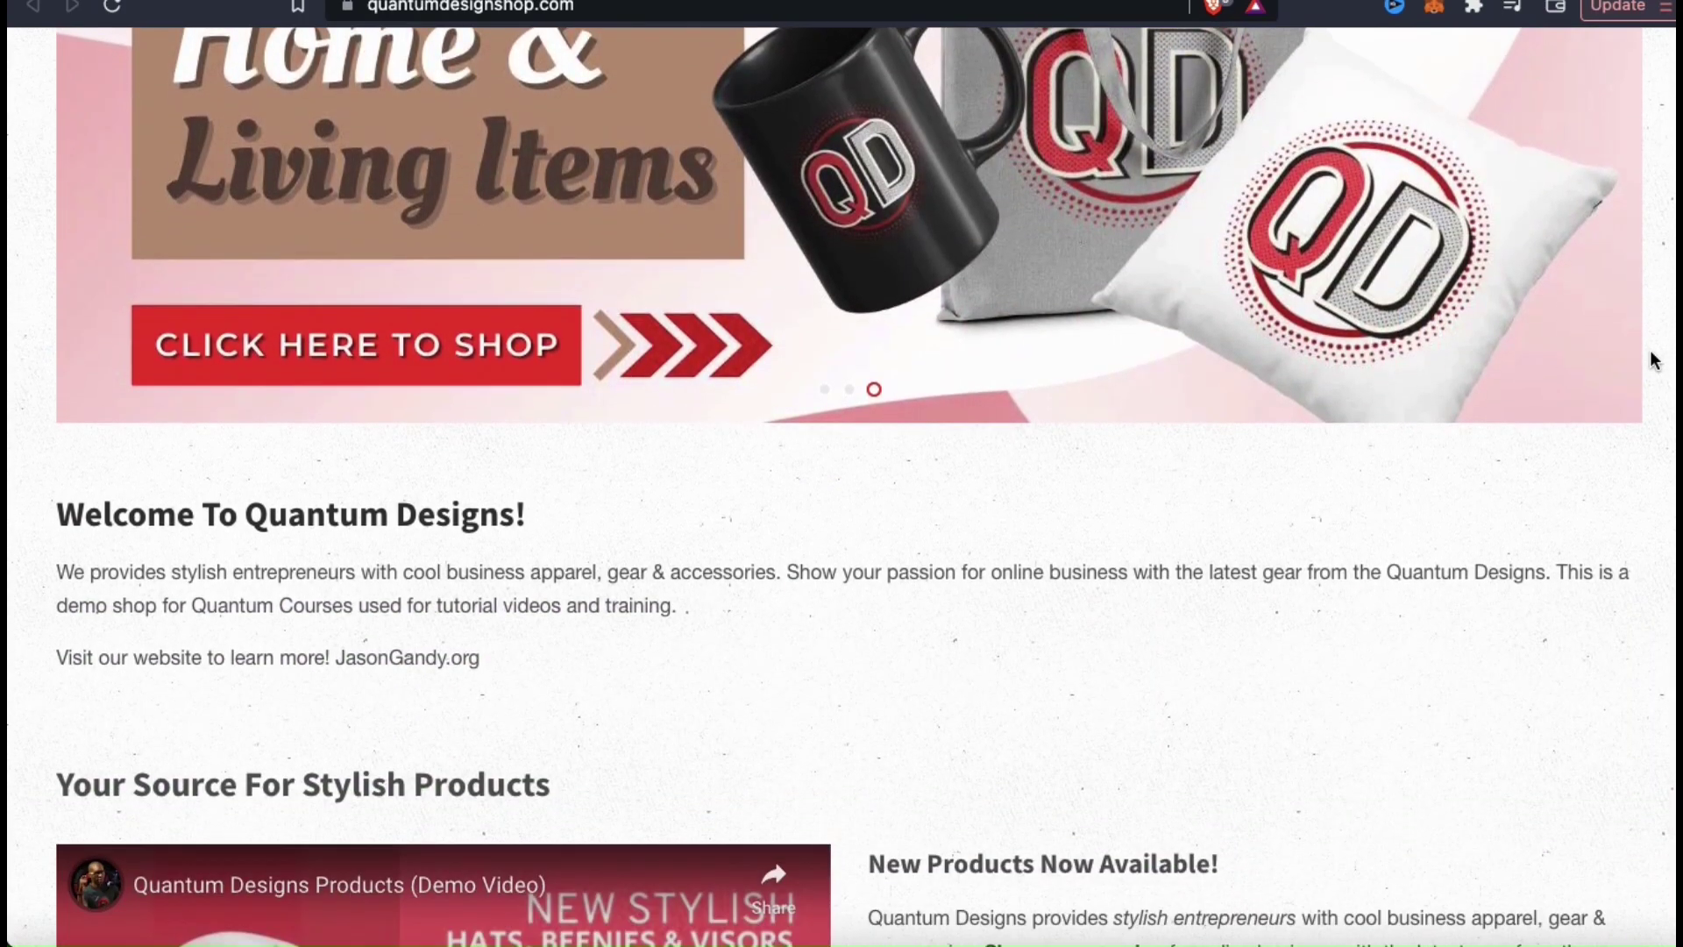
{"action": "scroll", "coordinate": [1654, 361], "scroll_direction": "down", "scroll_amount": 1}
{"action": "scroll", "coordinate": [1654, 360], "scroll_direction": "down", "scroll_amount": 3}
{"action": "scroll", "coordinate": [1654, 360], "scroll_direction": "down", "scroll_amount": 2}
{"action": "scroll", "coordinate": [1654, 360], "scroll_direction": "down", "scroll_amount": 1}
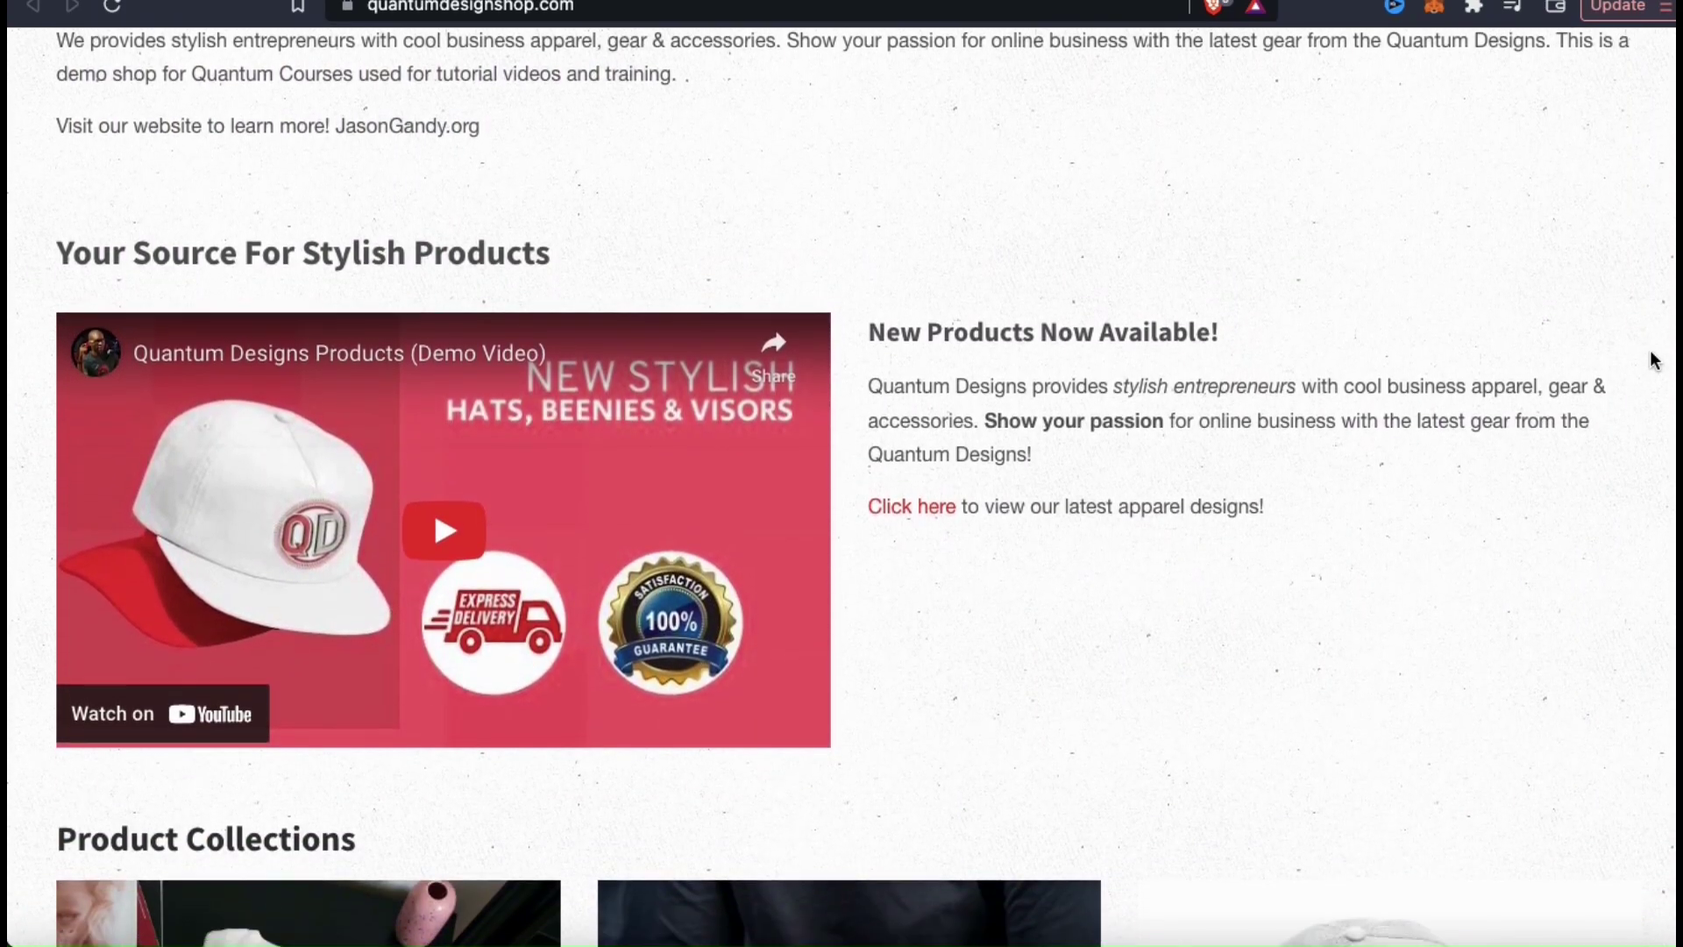
{"action": "scroll", "coordinate": [1654, 360], "scroll_direction": "down", "scroll_amount": 1}
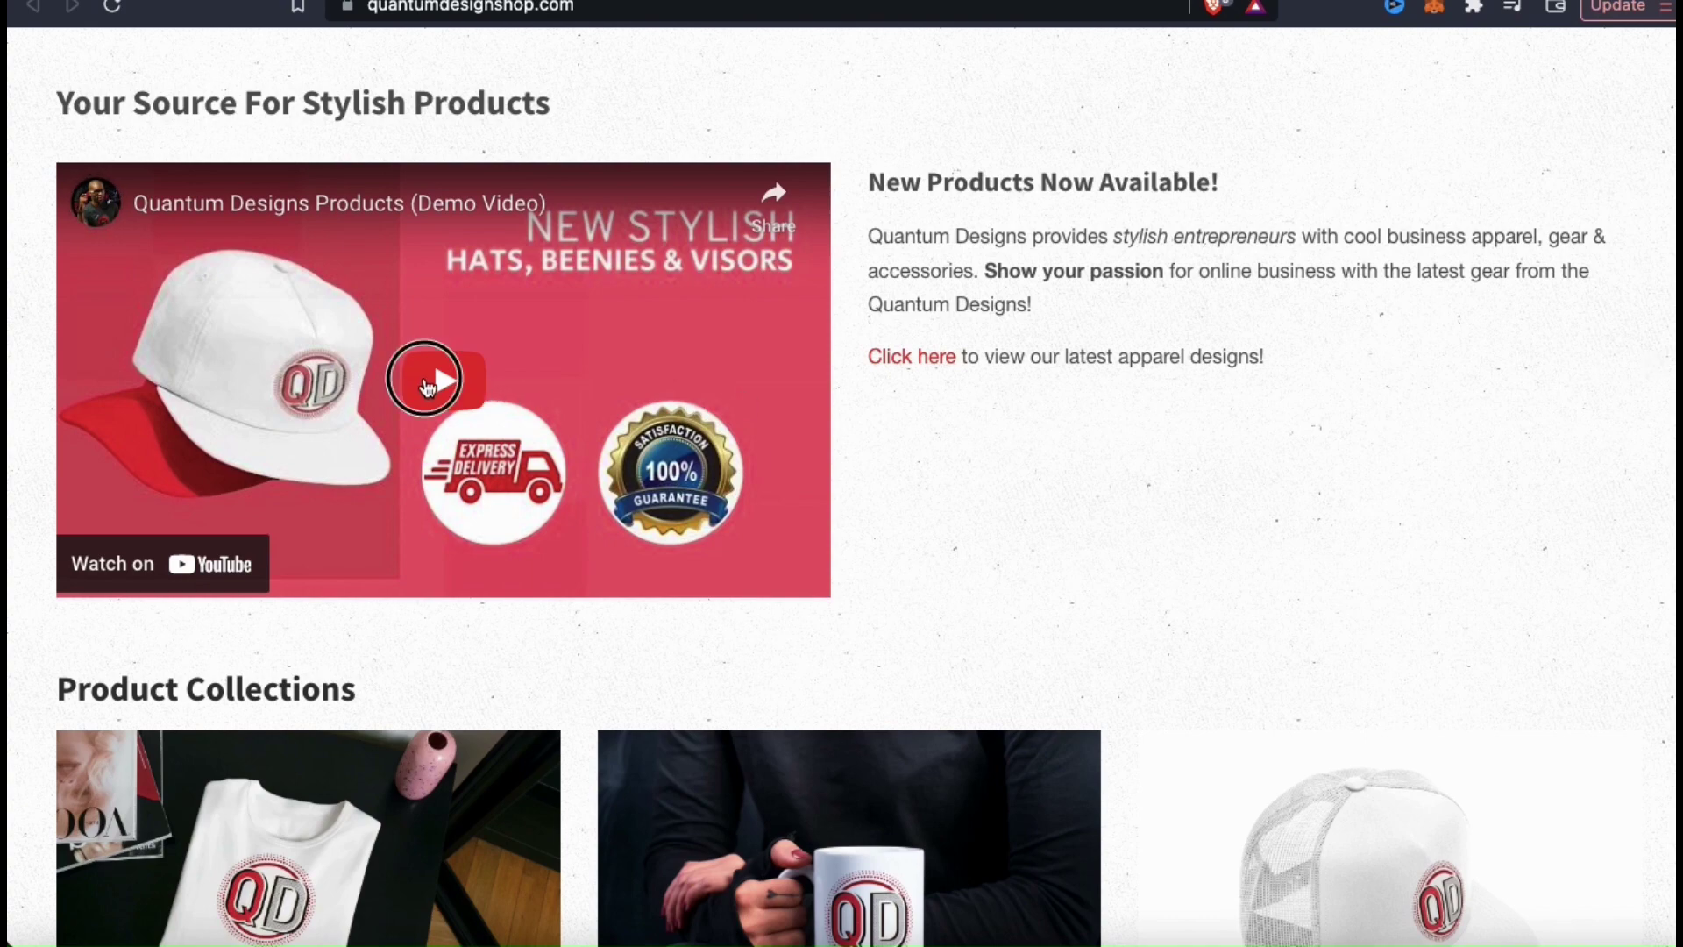
Step: Play the embedded YouTube promo video, then follow the 'Click here' link
{"action": "left_click", "coordinate": [427, 386]}
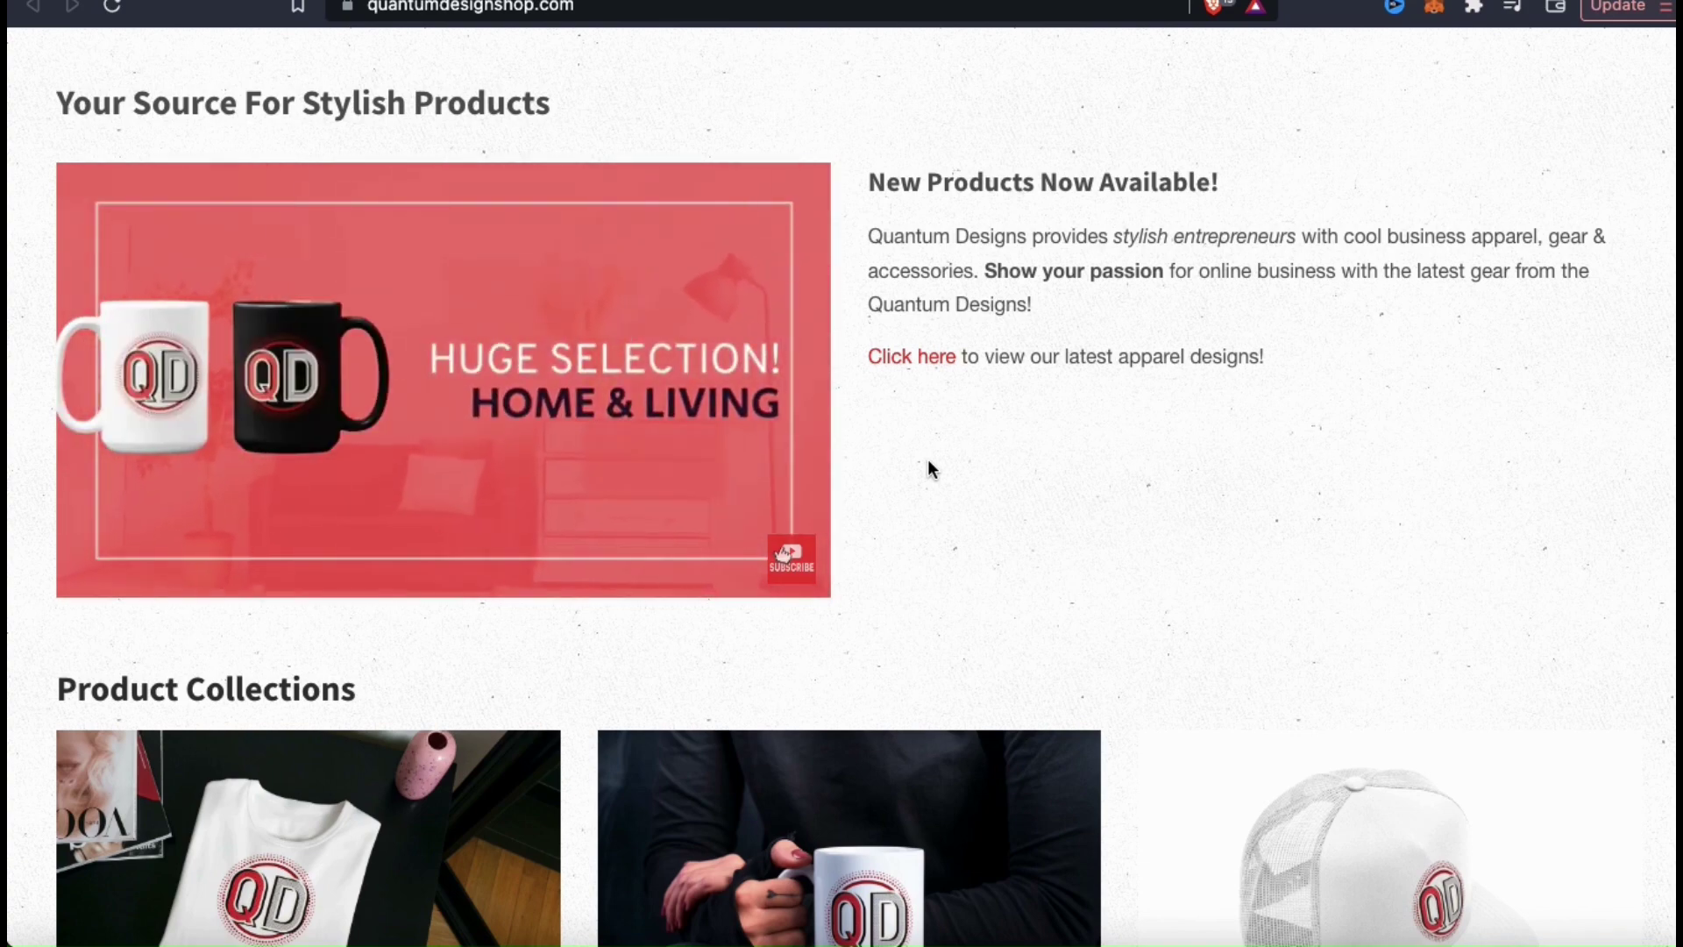
{"action": "scroll", "coordinate": [965, 121], "scroll_direction": "up", "scroll_amount": 1}
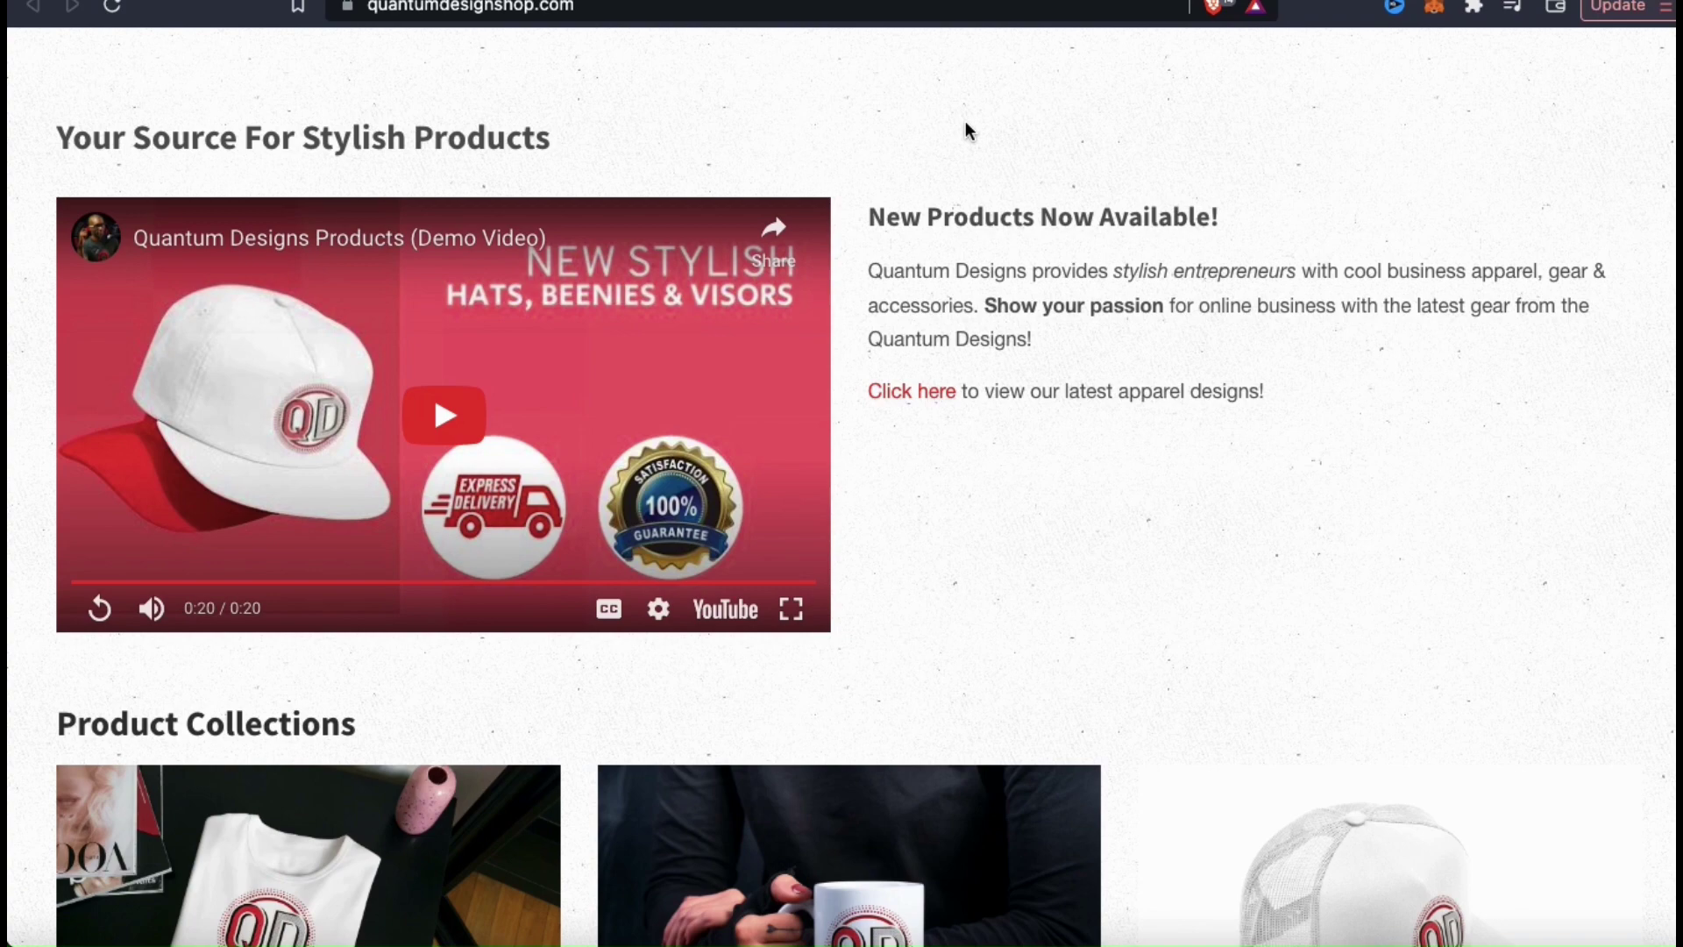
{"action": "left_click", "coordinate": [914, 393]}
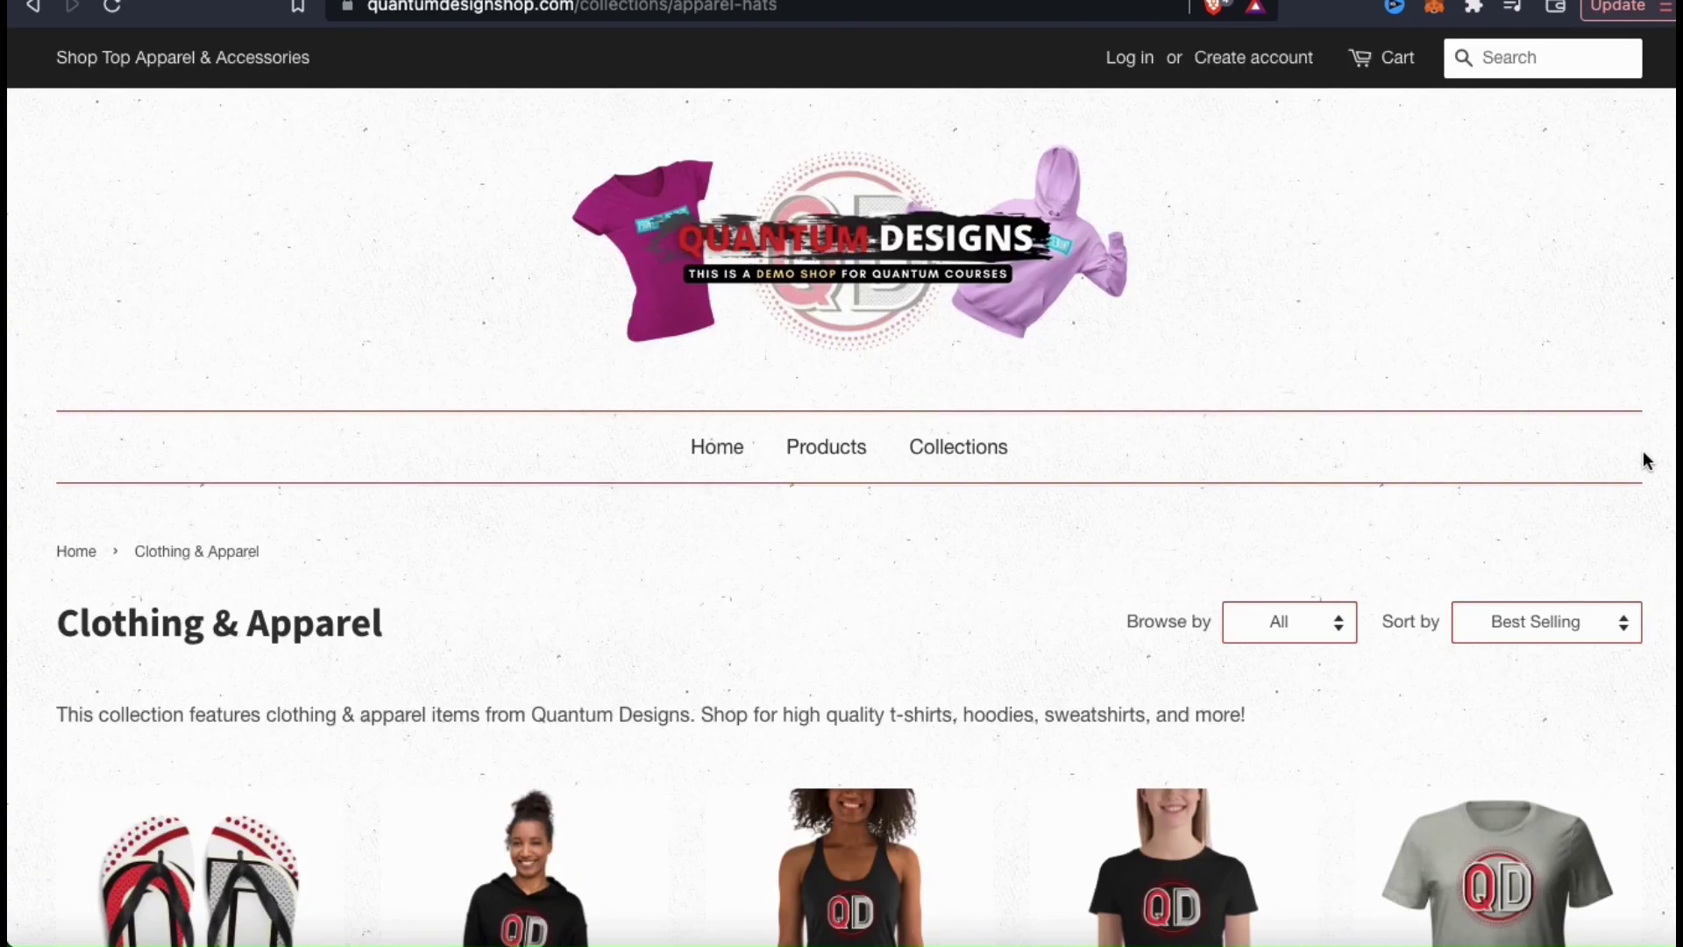
Step: Scroll through the Clothing & Apparel collection's products, from flip-flops to tees
{"action": "scroll", "coordinate": [1652, 479], "scroll_direction": "down", "scroll_amount": 2}
{"action": "scroll", "coordinate": [1651, 479], "scroll_direction": "down", "scroll_amount": 2}
{"action": "scroll", "coordinate": [1651, 479], "scroll_direction": "down", "scroll_amount": 1}
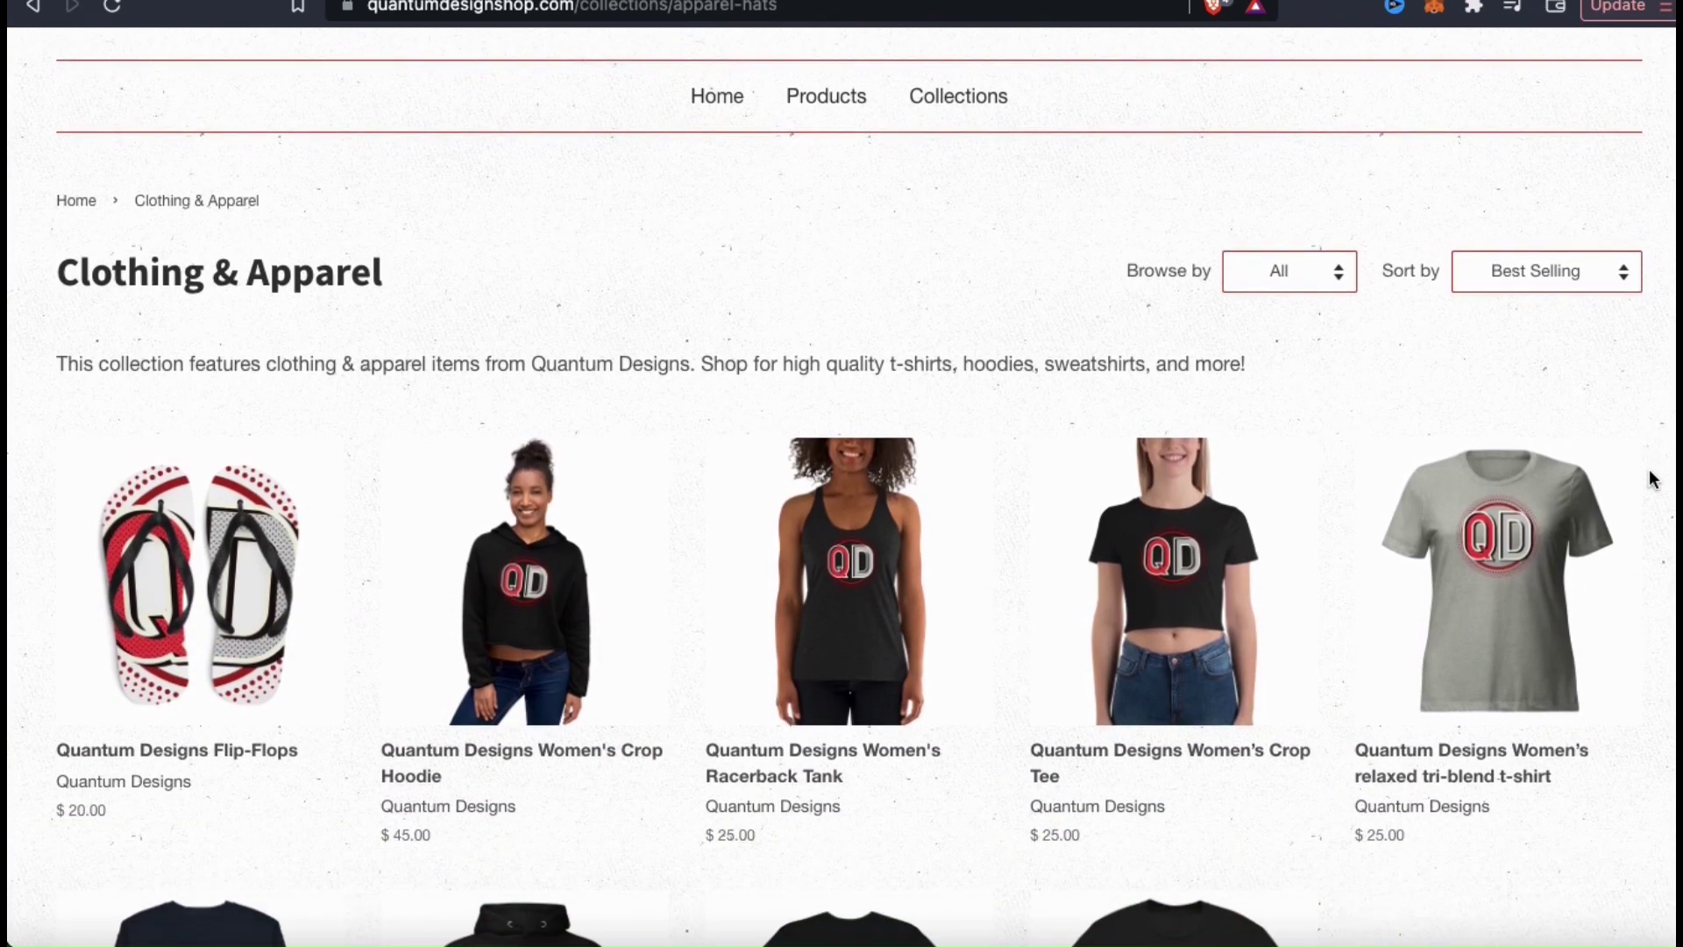